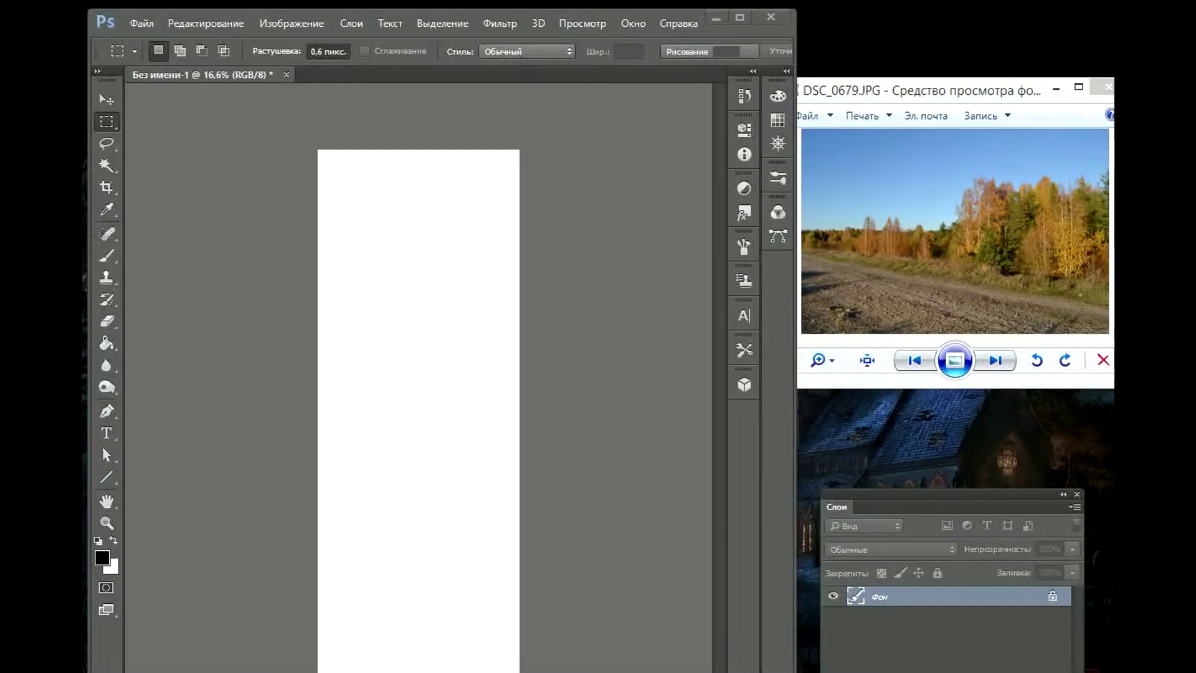
Step: Select a wide rectangle for the first study and fill it with blue
{"action": "scroll", "coordinate": [497, 379], "scroll_direction": "up", "scroll_amount": 1, "text": "alt"}
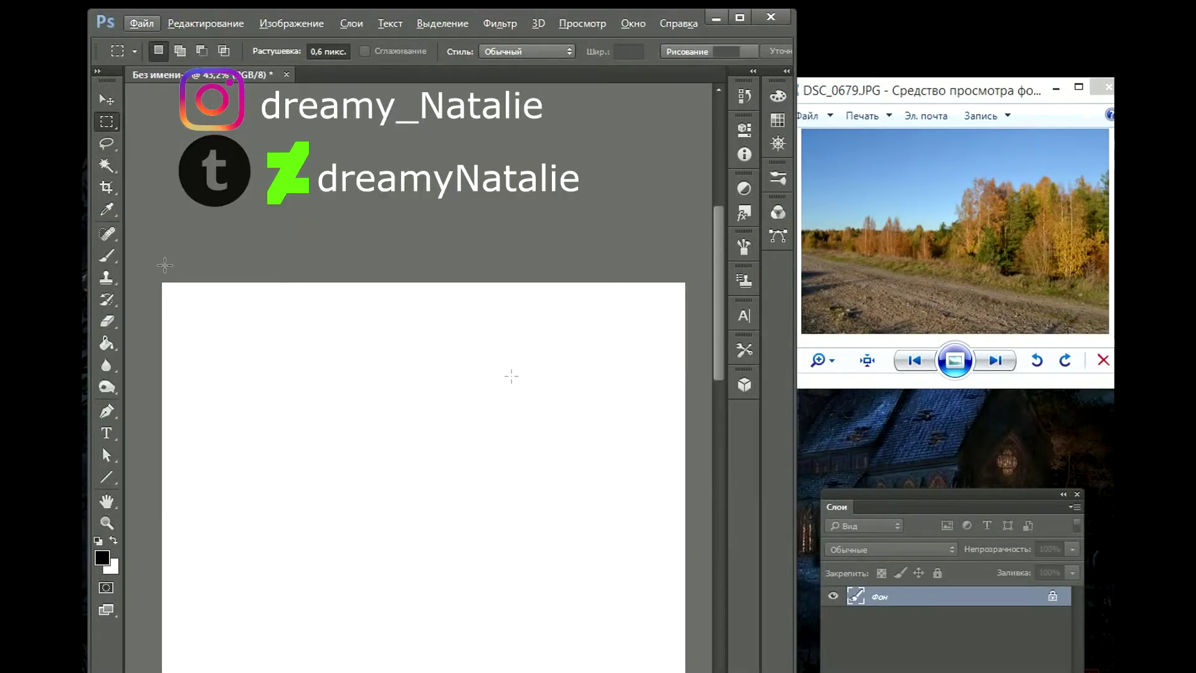
{"action": "left_click_drag", "start_coordinate": [179, 300], "coordinate": [667, 592]}
{"action": "left_click", "coordinate": [102, 557]}
{"action": "left_click", "coordinate": [342, 330]}
{"action": "key", "text": "Return"}
{"action": "left_click", "coordinate": [109, 342]}
{"action": "left_click", "coordinate": [315, 393]}
Step: Paint lighter-blue sky streaks with a large flat bristle brush at 49% opacity
{"action": "key", "text": "b"}
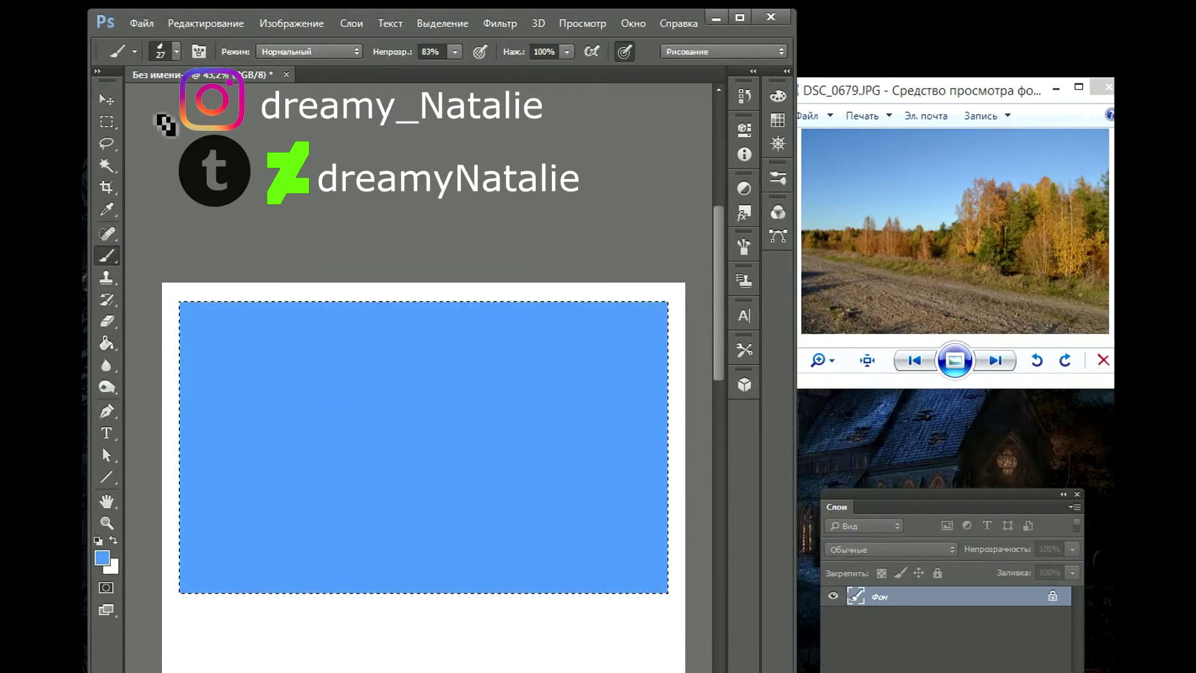
{"action": "left_click", "coordinate": [169, 51]}
{"action": "scroll", "coordinate": [294, 249], "scroll_direction": "down", "scroll_amount": 5}
{"action": "left_click", "coordinate": [234, 272]}
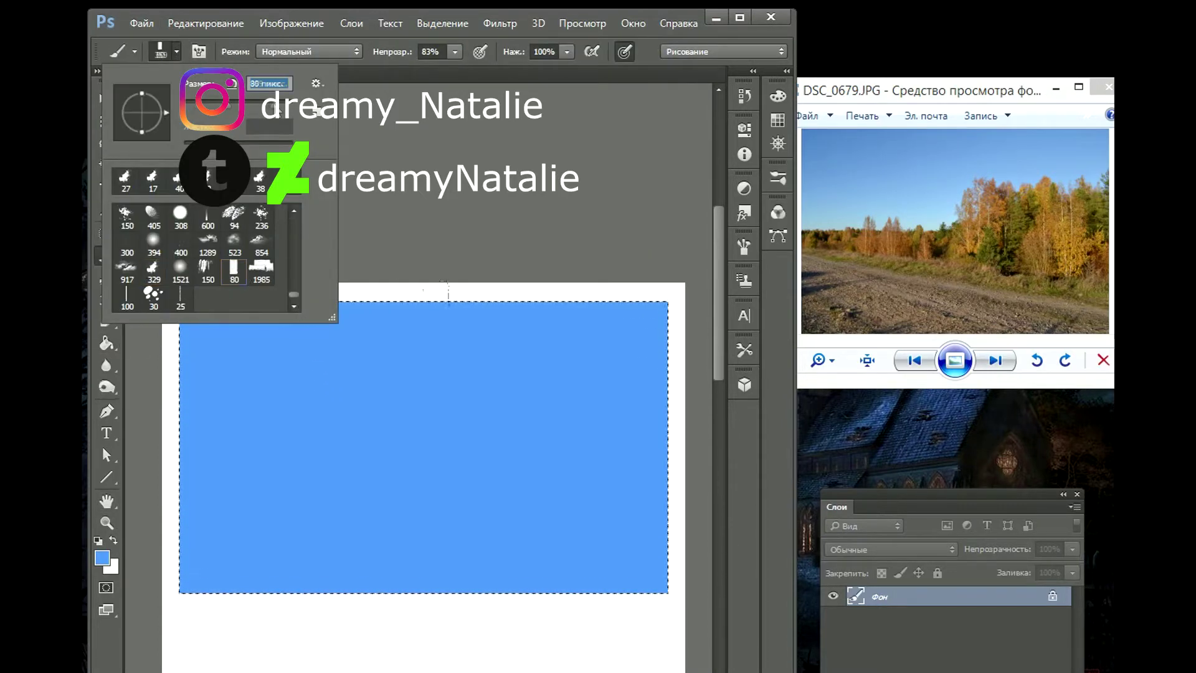
{"action": "key", "text": "Escape"}
{"action": "key", "text": "4"}
{"action": "key", "text": "9"}
{"action": "left_click", "coordinate": [101, 557]}
{"action": "key", "text": "Return"}
{"action": "mouse_move", "coordinate": [648, 348]}
{"action": "left_mouse_down"}
{"action": "mouse_move", "coordinate": [200, 368]}
{"action": "mouse_move", "coordinate": [640, 302]}
{"action": "left_mouse_up"}
{"action": "left_click_drag", "start_coordinate": [414, 401], "coordinate": [660, 452]}
Step: Paint pale lighter-blue bands low across the sky, then add a new layer above
{"action": "key", "text": "i"}
{"action": "left_click", "coordinate": [101, 557]}
{"action": "key", "text": "Return"}
{"action": "key", "text": "b"}
{"action": "left_click_drag", "start_coordinate": [186, 448], "coordinate": [658, 474]}
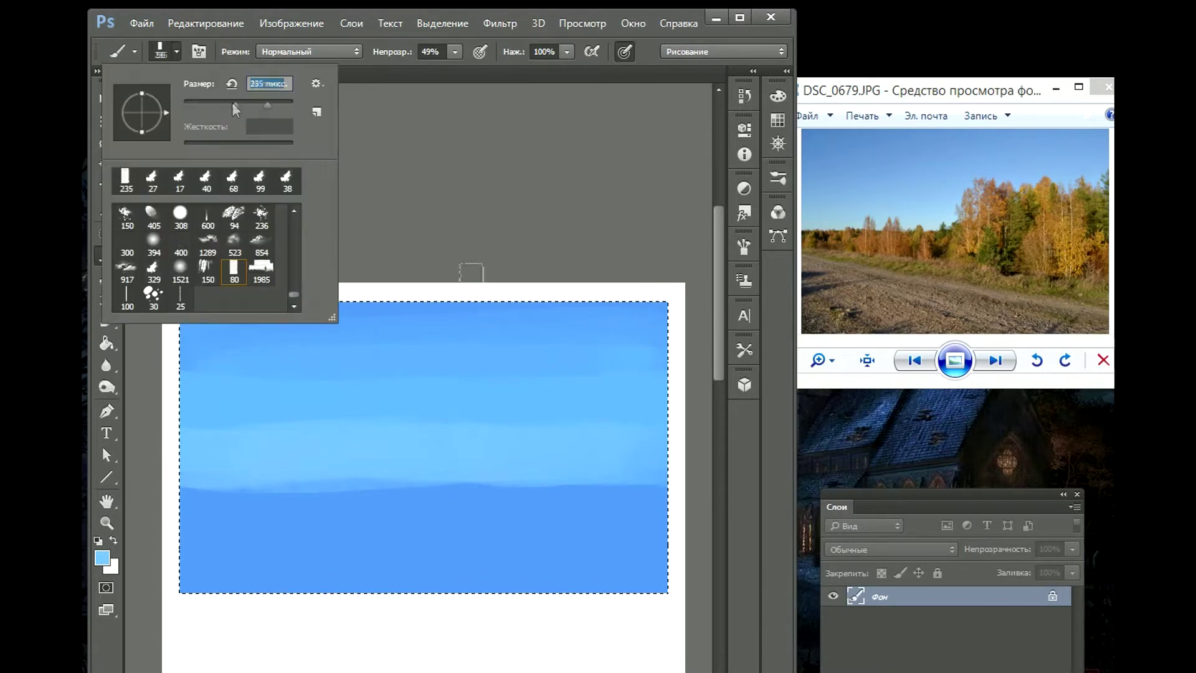
{"action": "left_click_drag", "start_coordinate": [180, 450], "coordinate": [660, 439]}
{"action": "key", "text": "ctrl+shift+alt+n"}
Step: Lasso the horizon and tree-line outline, squaring it off to the bottom edge with marquees
{"action": "key", "text": "m"}
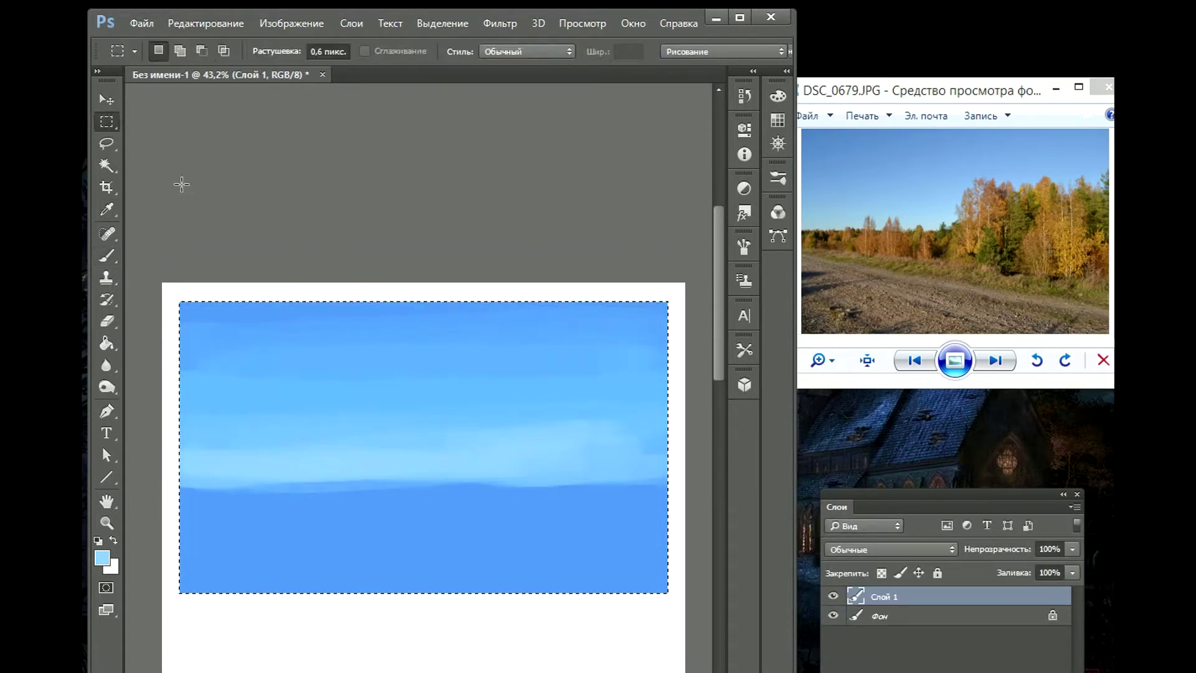
{"action": "left_click", "coordinate": [106, 144]}
{"action": "right_click", "coordinate": [106, 144]}
{"action": "left_click_drag", "start_coordinate": [199, 474], "coordinate": [179, 483]}
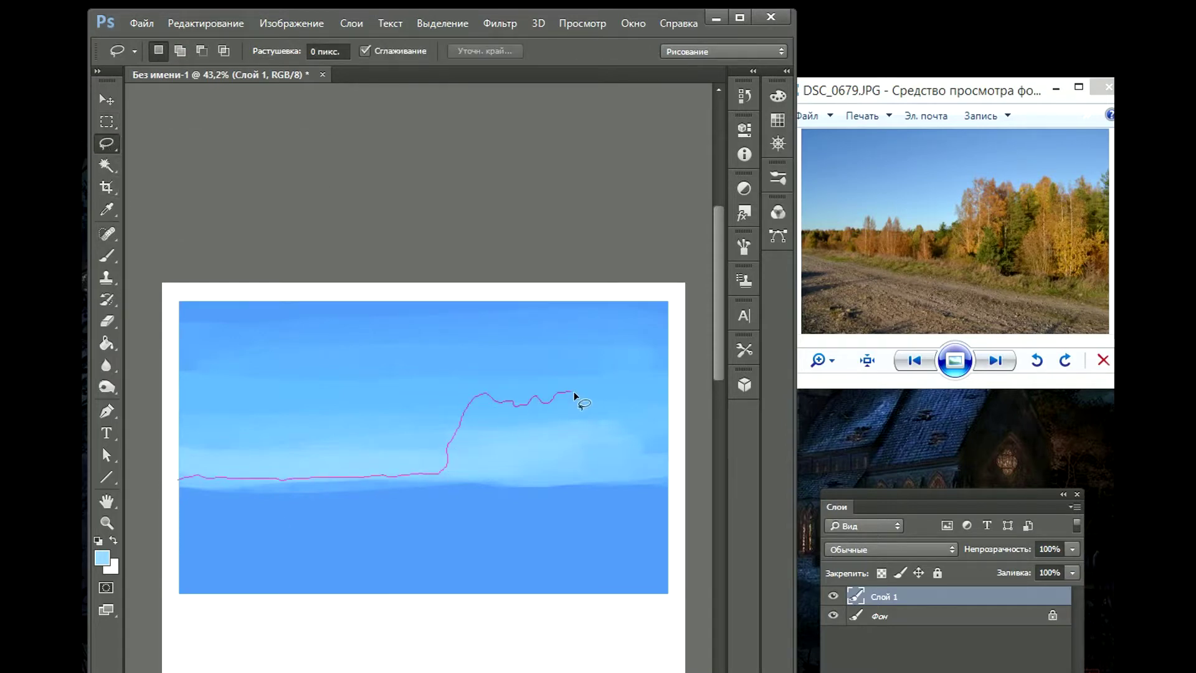
{"action": "left_click_drag", "start_coordinate": [676, 461], "coordinate": [173, 478]}
{"action": "key", "text": "m"}
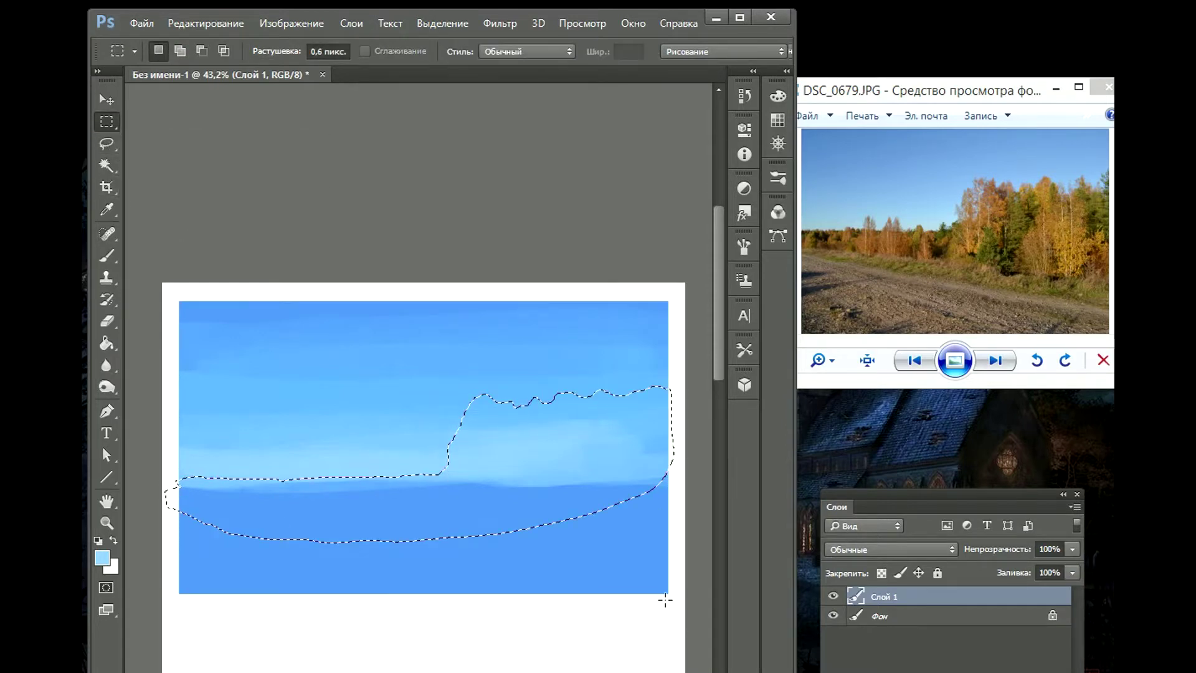
{"action": "left_click_drag", "start_coordinate": [671, 596], "coordinate": [179, 485]}
{"action": "left_click_drag", "start_coordinate": [669, 386], "coordinate": [653, 589]}
{"action": "left_click_drag", "start_coordinate": [179, 478], "coordinate": [149, 523]}
{"action": "left_click_drag", "start_coordinate": [665, 380], "coordinate": [735, 489]}
Step: Fill the ground-and-treeline selection with dark green #5d784d
{"action": "left_click", "coordinate": [102, 557]}
{"action": "left_click", "coordinate": [422, 463]}
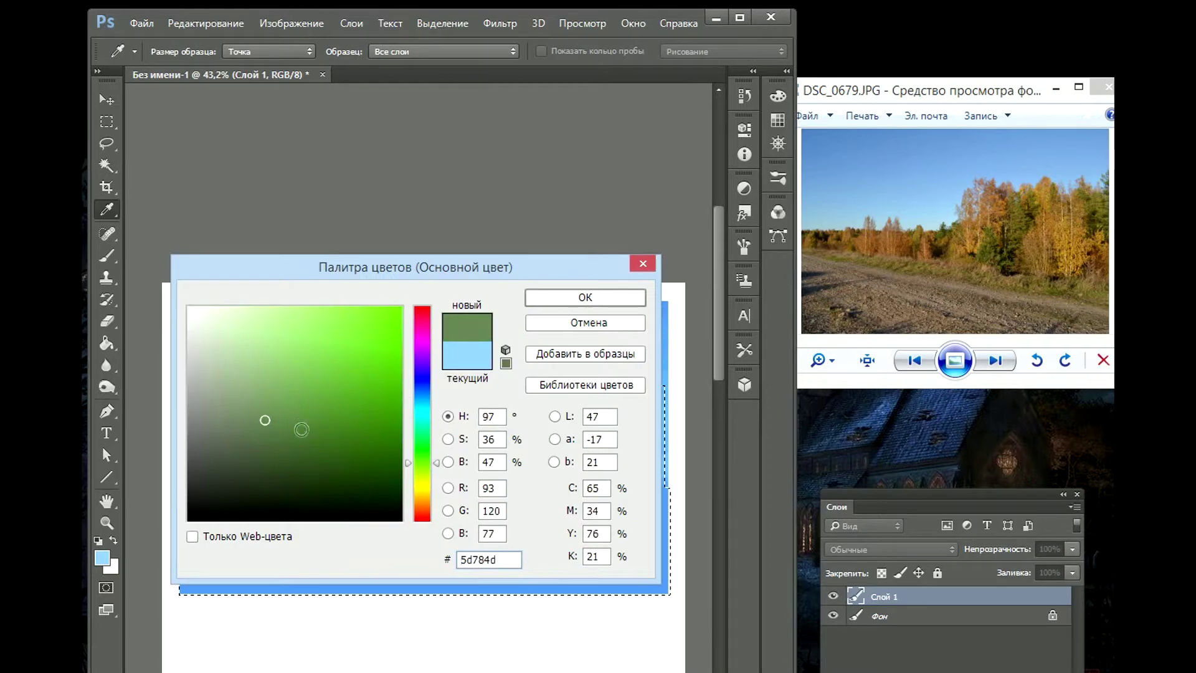
{"action": "left_click_drag", "start_coordinate": [274, 423], "coordinate": [307, 428]}
{"action": "left_click", "coordinate": [585, 297]}
{"action": "key", "text": "alt+BackSpace"}
{"action": "key", "text": "b"}
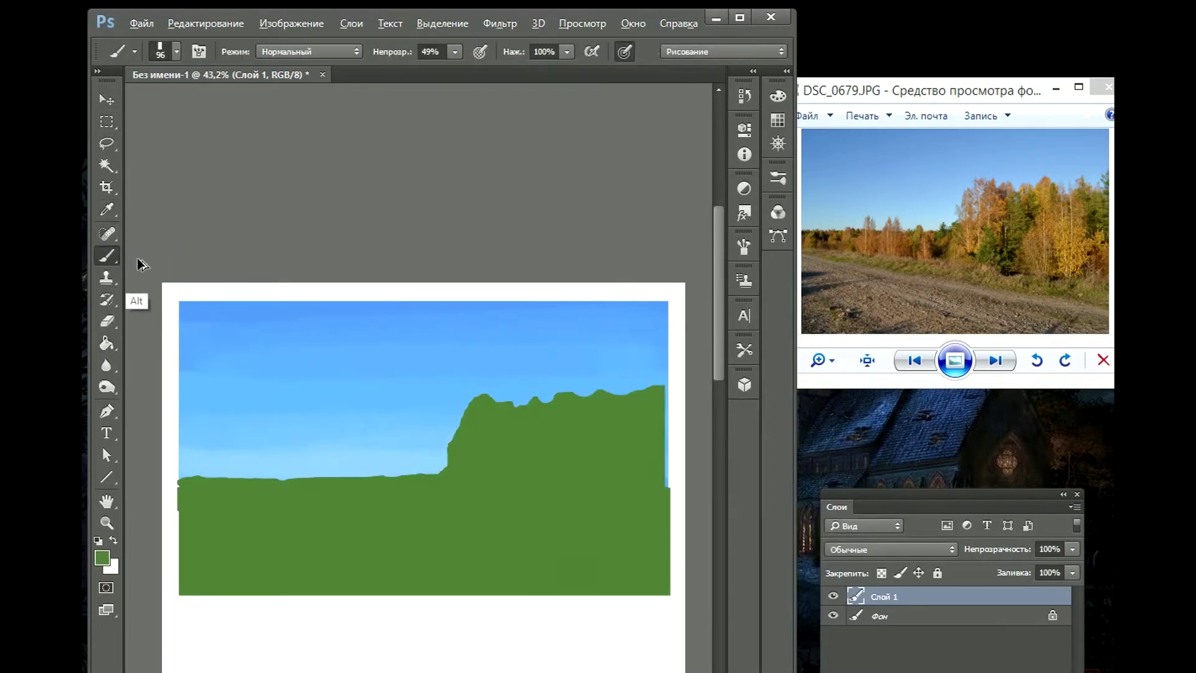
Step: Reselect the whole landscape rectangle using a marquee over the sky and the Magic Wand
{"action": "key", "text": "e"}
{"action": "left_click", "coordinate": [107, 121]}
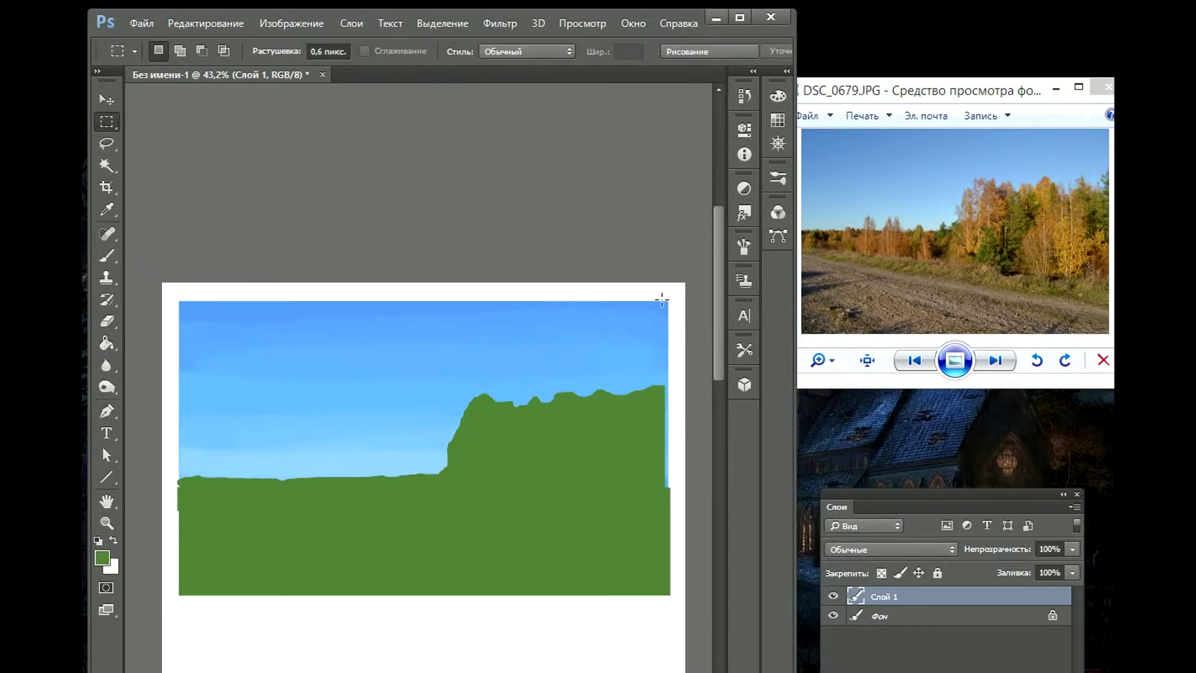
{"action": "left_click_drag", "start_coordinate": [179, 301], "coordinate": [365, 477]}
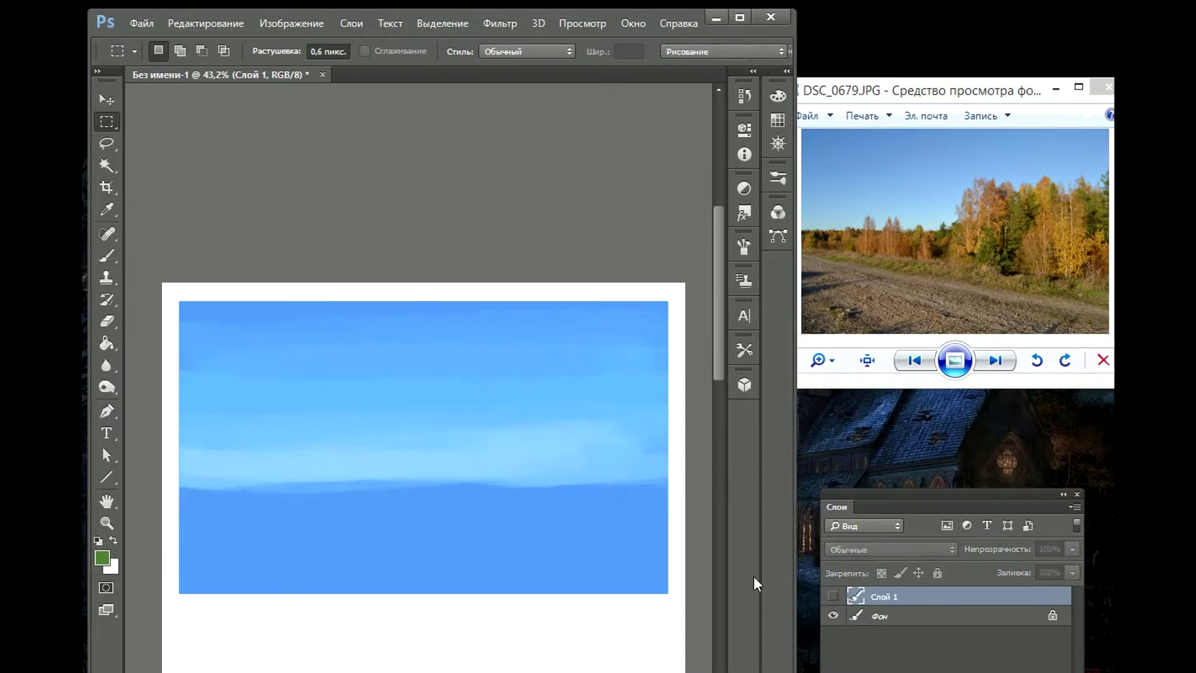
{"action": "key", "text": "w"}
{"action": "left_click", "coordinate": [326, 521]}
{"action": "left_click", "coordinate": [449, 400], "text": "shift"}
{"action": "left_click", "coordinate": [107, 257]}
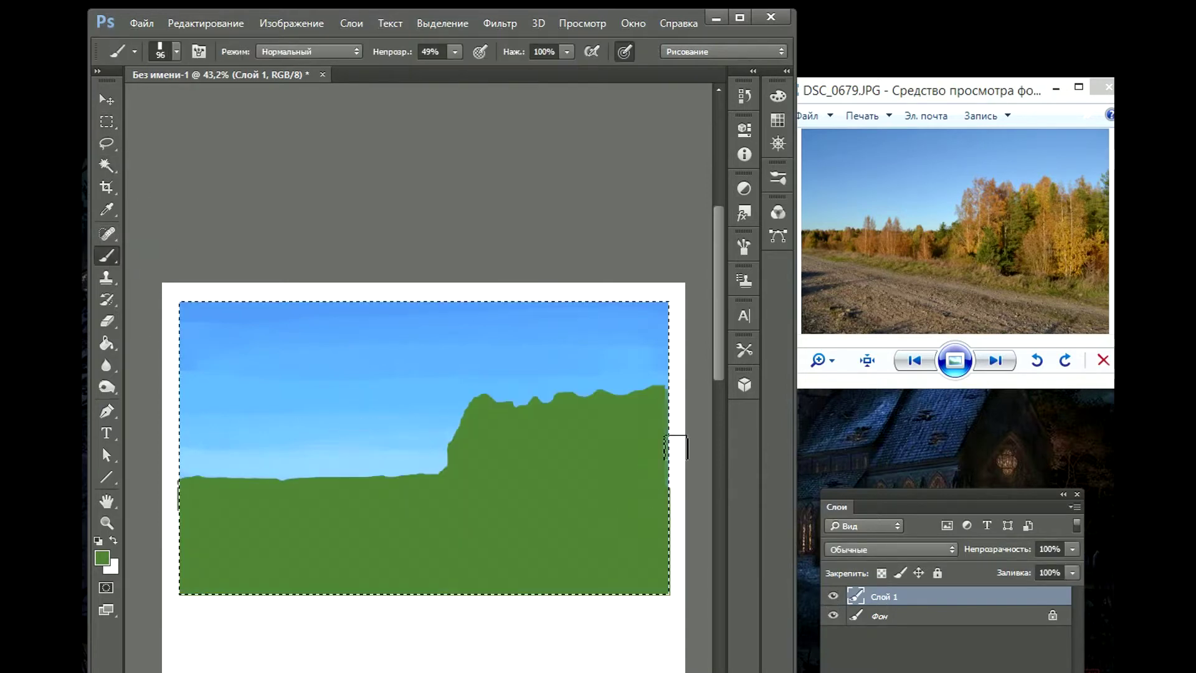
Step: Erase gaps into the top of the tree line with a small leafy eraser brush
{"action": "key", "text": "e"}
{"action": "left_click", "coordinate": [176, 51]}
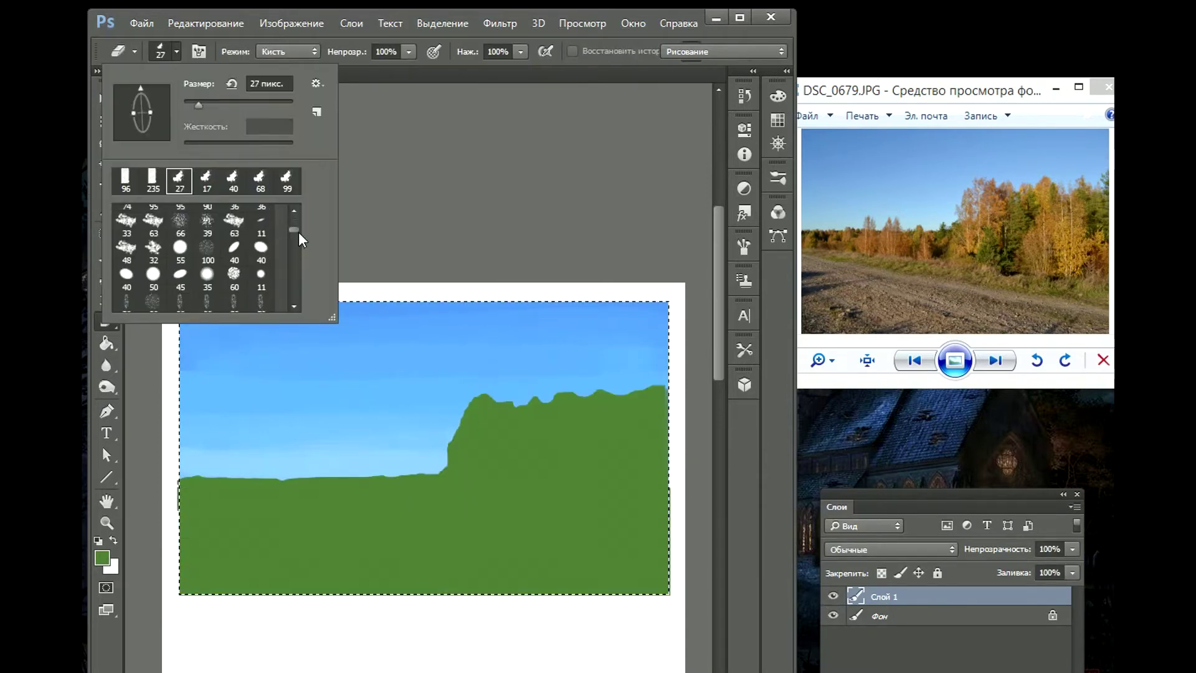
{"action": "double_click", "coordinate": [192, 261]}
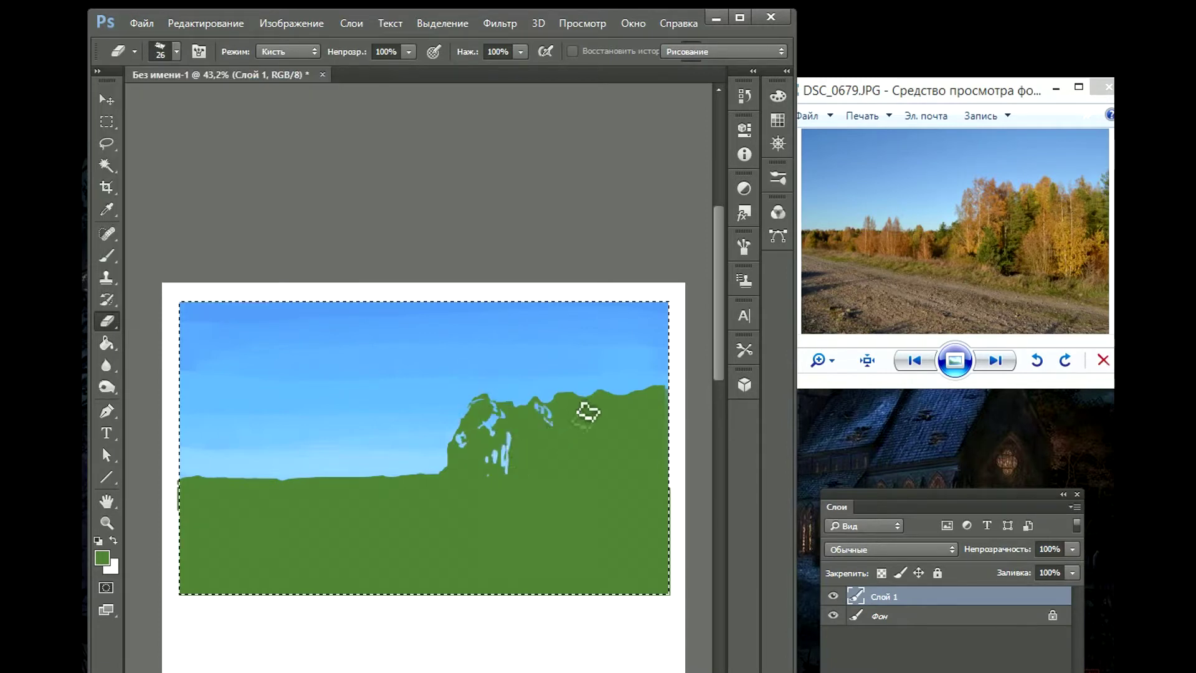
{"action": "left_click_drag", "start_coordinate": [806, 218], "coordinate": [782, 249]}
Step: Open autumn road reference photo DSC_0679.JPG, then erase jagged gaps along the horizon
{"action": "key", "text": "Right"}
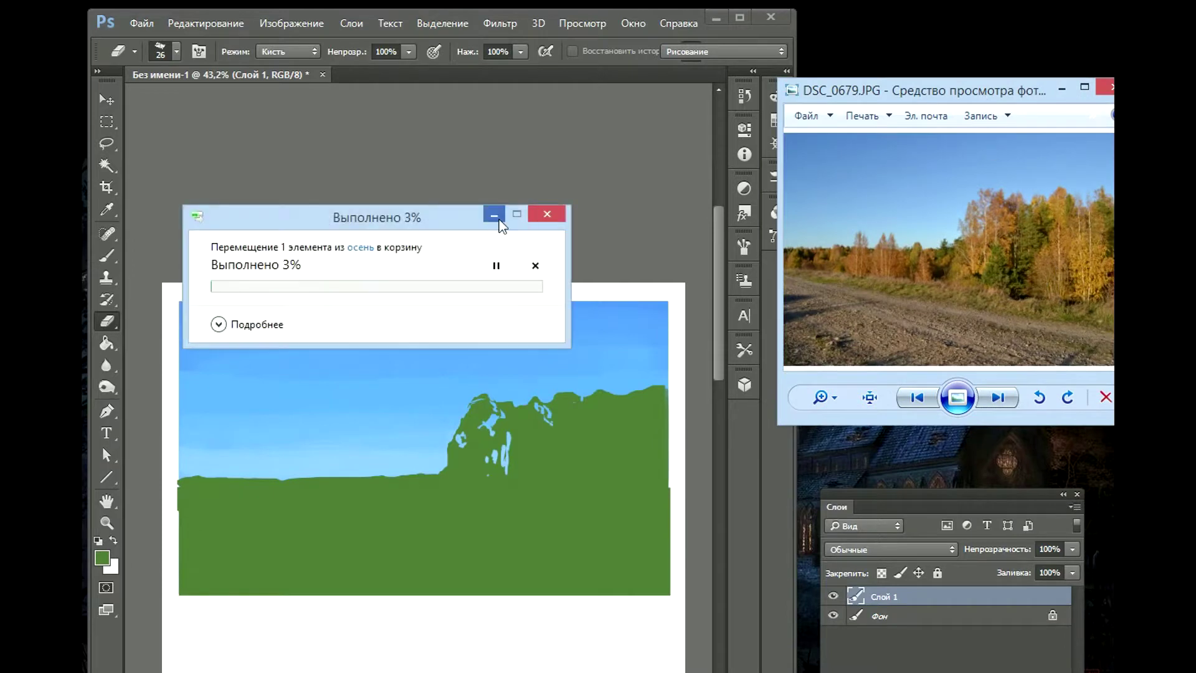
{"action": "key", "text": "Right"}
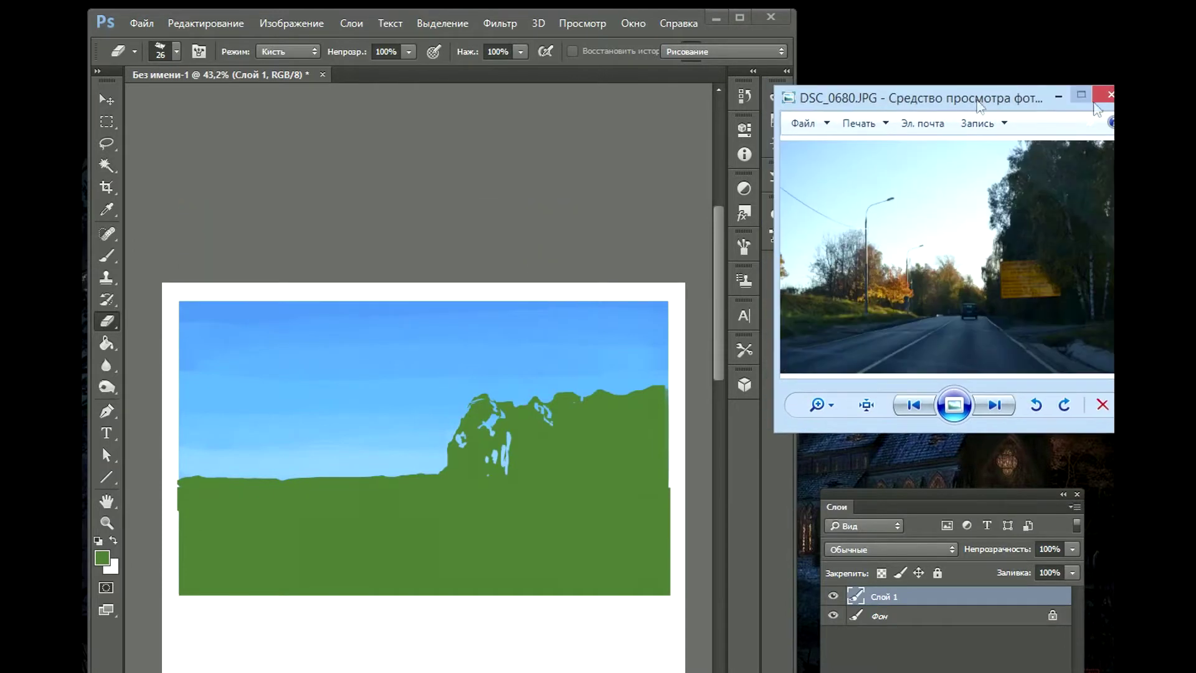
{"action": "key", "text": "alt+F4"}
{"action": "key", "text": "alt+Tab"}
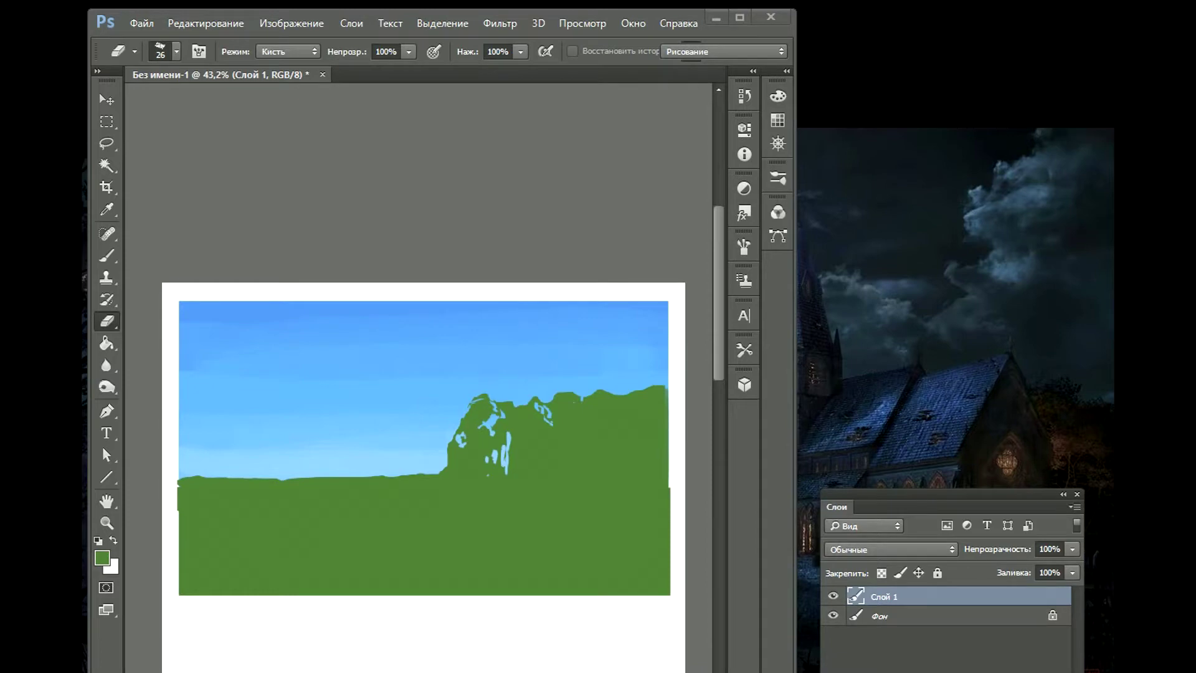
{"action": "key", "text": "Left"}
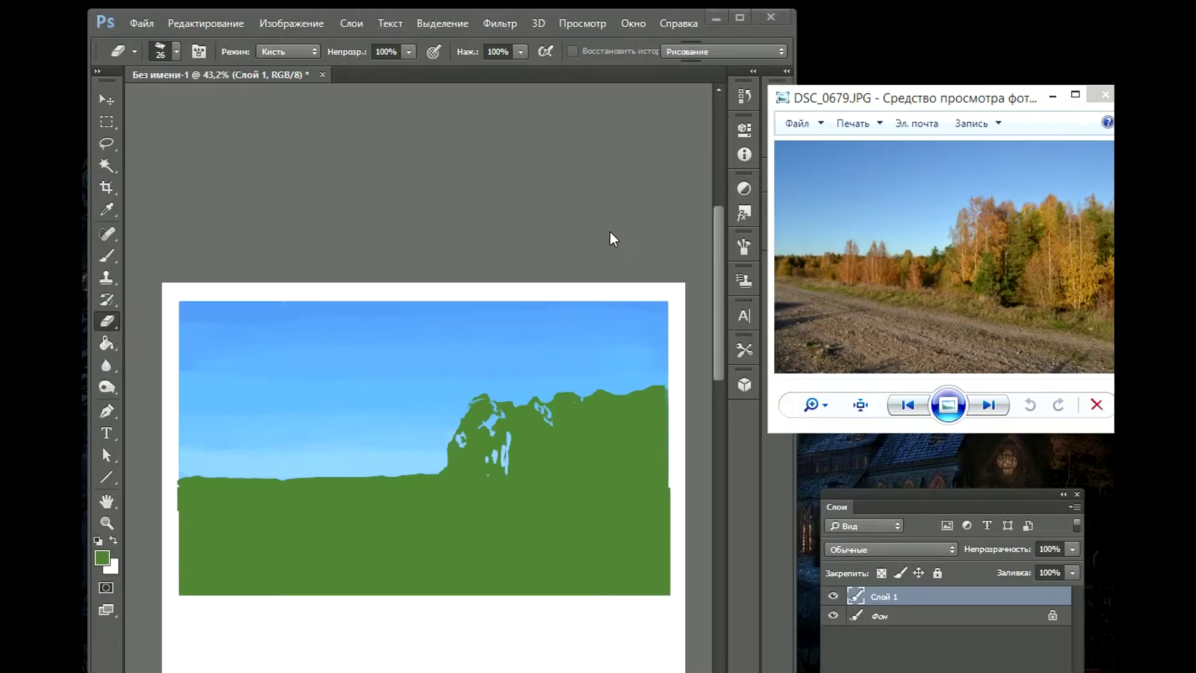
{"action": "left_click", "coordinate": [611, 230]}
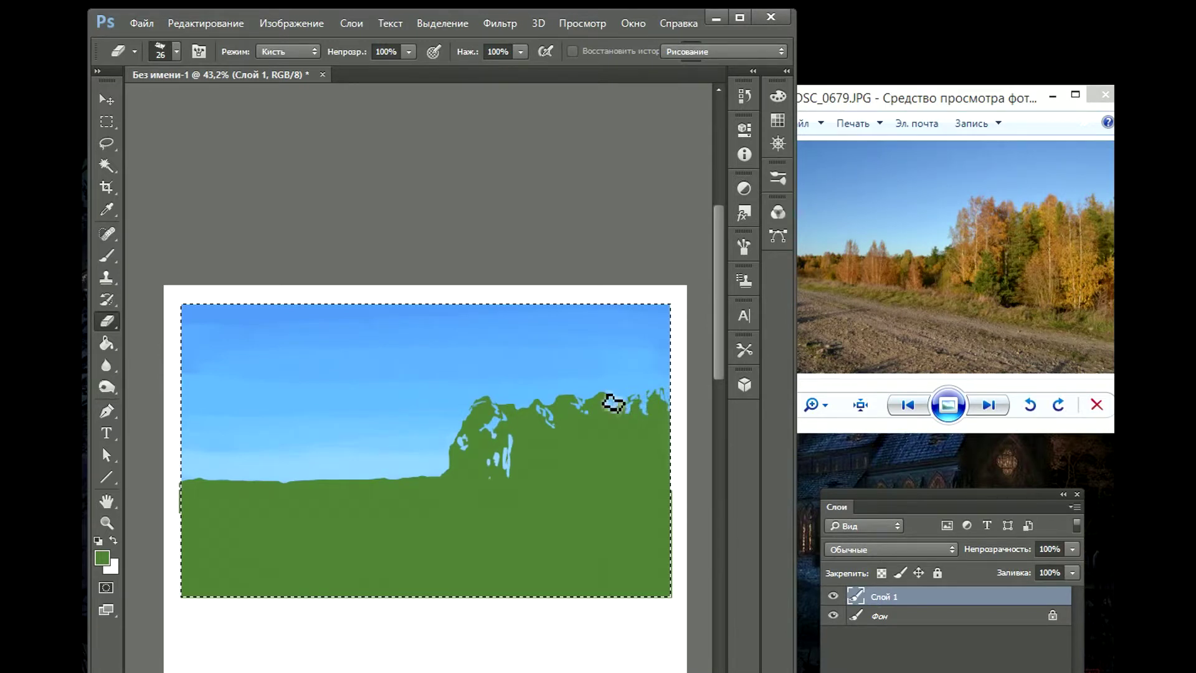
{"action": "left_click_drag", "start_coordinate": [433, 487], "coordinate": [278, 473]}
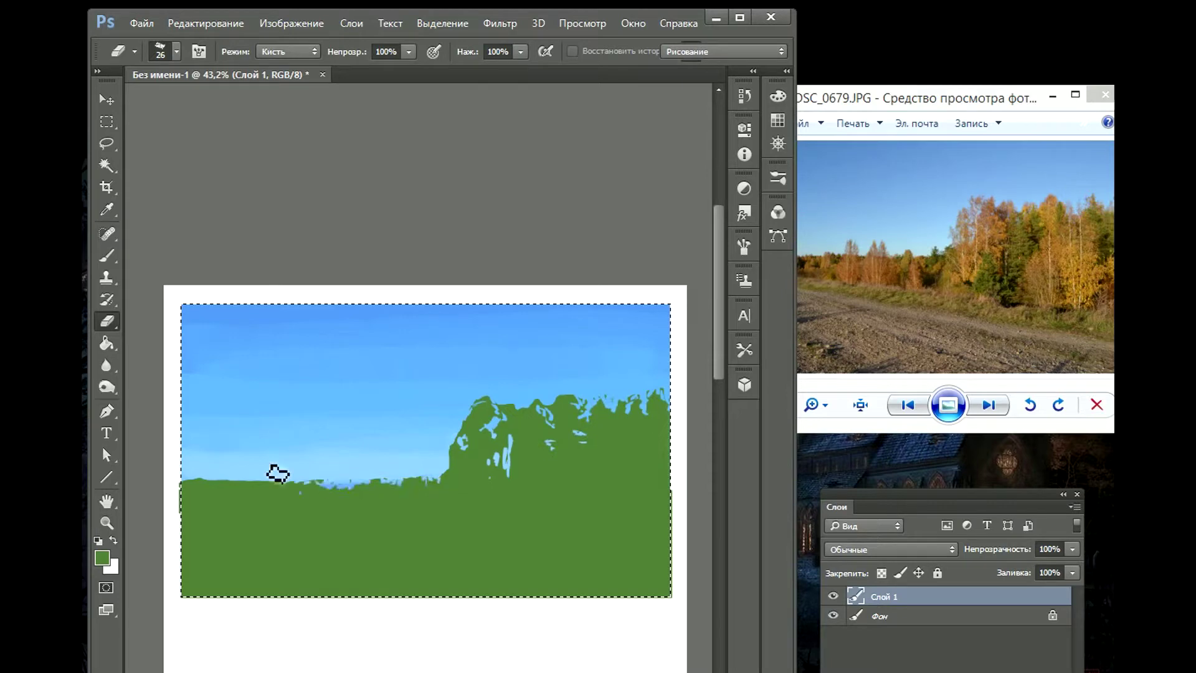
Step: Add a new layer clipped to Слой 1 and dab bright orange foliage onto the trees
{"action": "key", "text": "i"}
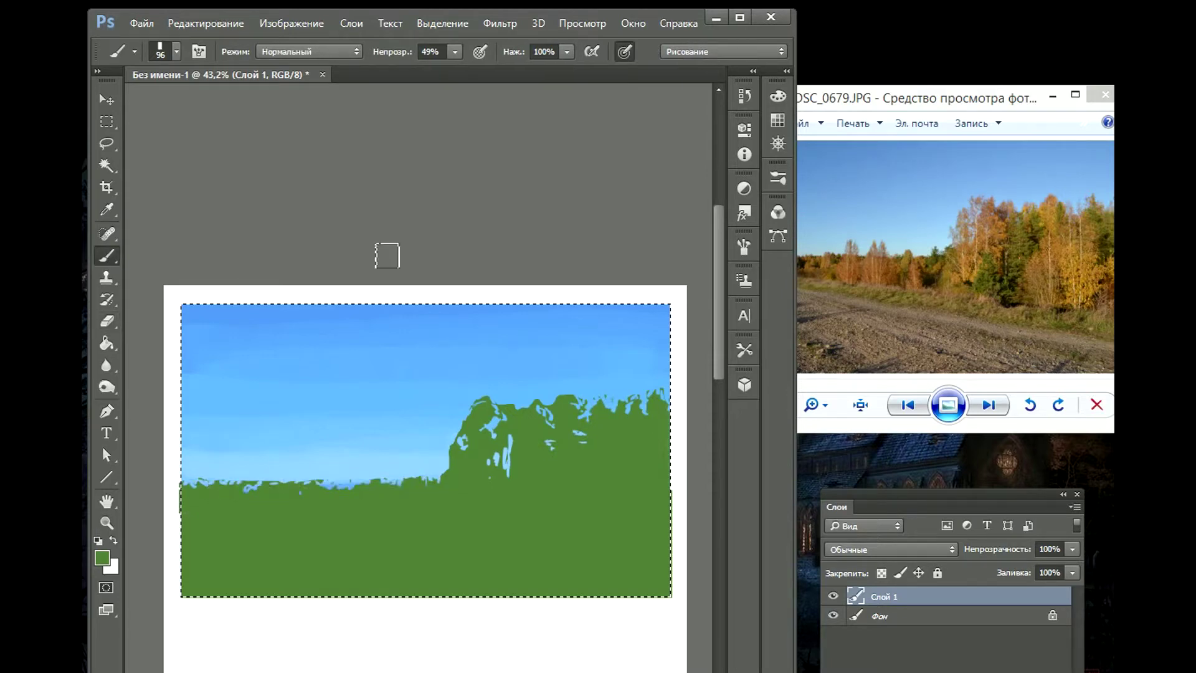
{"action": "left_click", "coordinate": [102, 556]}
{"action": "left_click", "coordinate": [424, 499]}
{"action": "left_click", "coordinate": [353, 300]}
{"action": "key", "text": "Return"}
{"action": "key", "text": "b"}
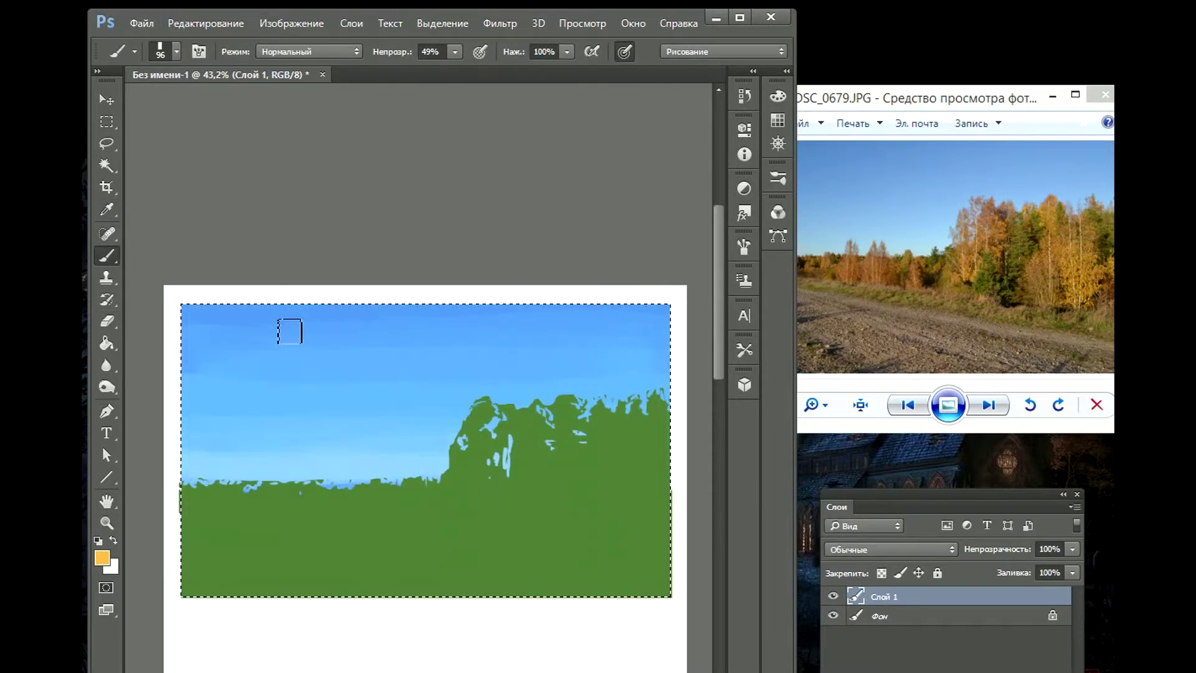
{"action": "key", "text": "ctrl+shift+alt+n"}
{"action": "left_click", "coordinate": [908, 606], "text": "alt"}
{"action": "mouse_move", "coordinate": [480, 398]}
{"action": "left_mouse_down"}
{"action": "mouse_move", "coordinate": [523, 473]}
{"action": "mouse_move", "coordinate": [467, 517]}
{"action": "left_mouse_up"}
{"action": "left_click_drag", "start_coordinate": [474, 473], "coordinate": [449, 504]}
Step: Paint leafy foliage over the taller trees and olive-yellow on the right-hand trees
{"action": "left_click", "coordinate": [177, 51]}
{"action": "left_click", "coordinate": [234, 179]}
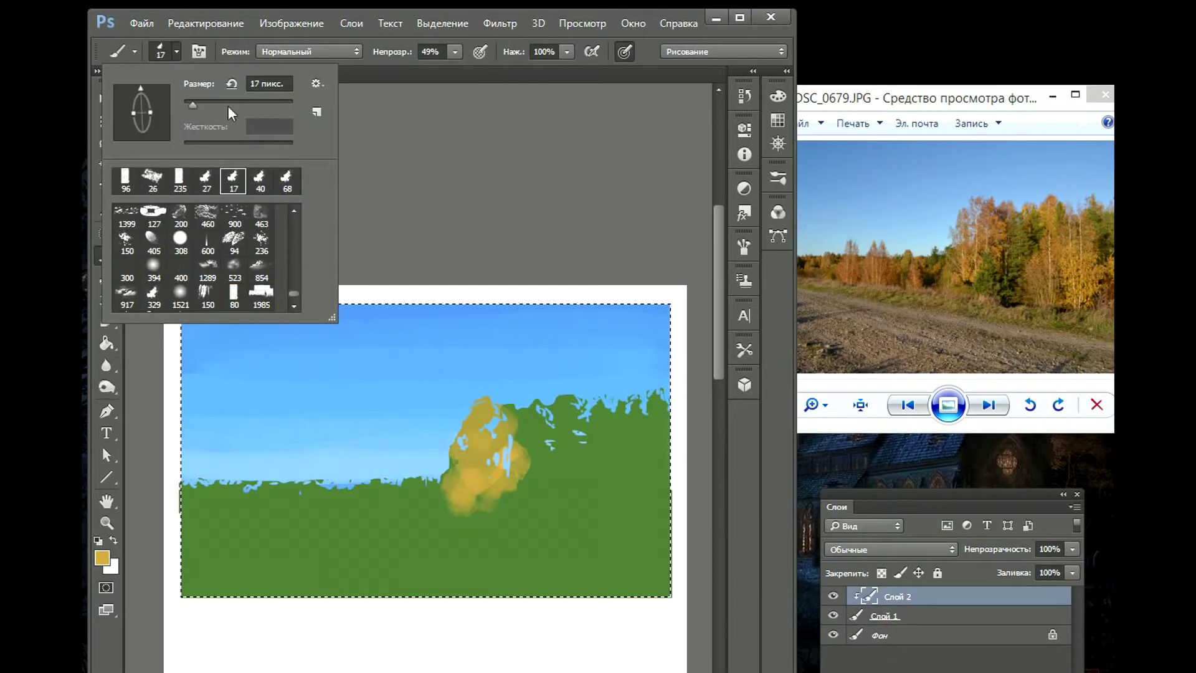
{"action": "key", "text": "Return"}
{"action": "mouse_move", "coordinate": [560, 405]}
{"action": "left_mouse_down"}
{"action": "mouse_move", "coordinate": [585, 414]}
{"action": "mouse_move", "coordinate": [563, 439]}
{"action": "mouse_move", "coordinate": [636, 449]}
{"action": "mouse_move", "coordinate": [616, 511]}
{"action": "left_mouse_up"}
{"action": "left_click", "coordinate": [102, 557]}
{"action": "key", "text": "Return"}
{"action": "mouse_move", "coordinate": [598, 448]}
{"action": "left_mouse_down"}
{"action": "mouse_move", "coordinate": [639, 452]}
{"action": "mouse_move", "coordinate": [574, 507]}
{"action": "mouse_move", "coordinate": [632, 512]}
{"action": "left_mouse_up"}
Step: Paint deep orange bushes along the horizon, extending them leftward
{"action": "left_click", "coordinate": [102, 557]}
{"action": "left_click", "coordinate": [422, 500]}
{"action": "key", "text": "Return"}
{"action": "left_click", "coordinate": [422, 508]}
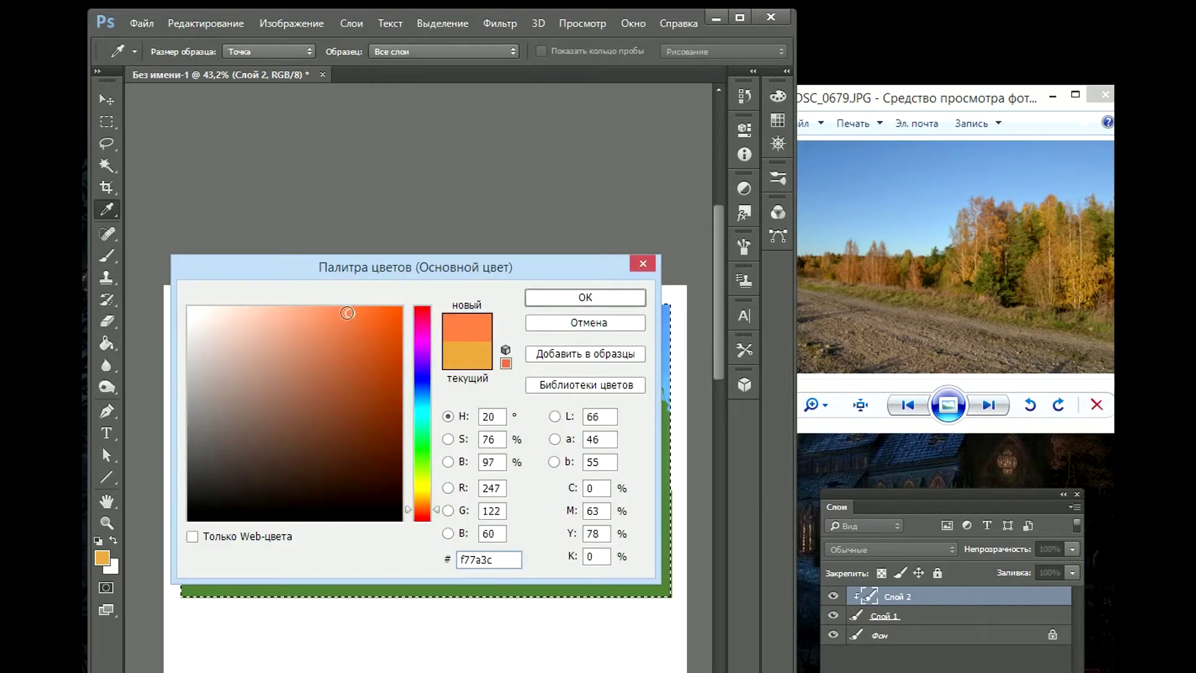
{"action": "key", "text": "Return"}
{"action": "left_click_drag", "start_coordinate": [361, 498], "coordinate": [409, 494]}
{"action": "mouse_move", "coordinate": [277, 492]}
{"action": "left_mouse_down"}
{"action": "mouse_move", "coordinate": [318, 501]}
{"action": "mouse_move", "coordinate": [297, 513]}
{"action": "mouse_move", "coordinate": [289, 494]}
{"action": "mouse_move", "coordinate": [259, 499]}
{"action": "mouse_move", "coordinate": [203, 523]}
{"action": "left_mouse_up"}
Step: Paint a light-green meadow band across the grass
{"action": "left_click", "coordinate": [459, 531], "text": "alt"}
{"action": "left_click", "coordinate": [102, 558]}
{"action": "left_click", "coordinate": [293, 406]}
{"action": "key", "text": "Return"}
{"action": "left_click_drag", "start_coordinate": [199, 506], "coordinate": [669, 546]}
Step: Paint dark olive shadows under the yellow trees and deselect
{"action": "left_click", "coordinate": [187, 495], "text": "alt"}
{"action": "left_click", "coordinate": [525, 457], "text": "alt"}
{"action": "left_click", "coordinate": [102, 557]}
{"action": "key", "text": "Return"}
{"action": "left_click", "coordinate": [101, 557]}
{"action": "key", "text": "Return"}
{"action": "mouse_move", "coordinate": [534, 521]}
{"action": "left_mouse_down"}
{"action": "mouse_move", "coordinate": [529, 489]}
{"action": "mouse_move", "coordinate": [534, 524]}
{"action": "mouse_move", "coordinate": [636, 487]}
{"action": "left_mouse_up"}
{"action": "key", "text": "ctrl+d"}
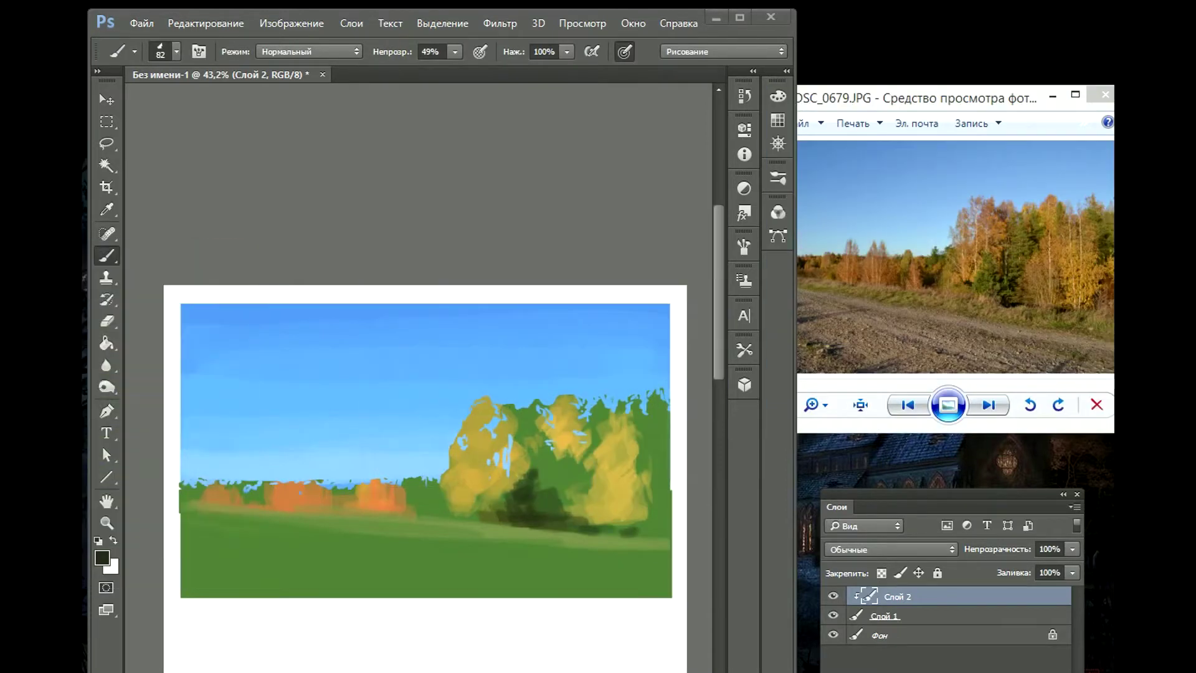
Step: Add yellow strokes to the trees and dark purple shadows among trees and bushes
{"action": "scroll", "coordinate": [628, 512], "scroll_direction": "up", "scroll_amount": 2}
{"action": "left_click", "coordinate": [645, 492], "text": "alt"}
{"action": "left_click_drag", "start_coordinate": [648, 498], "coordinate": [570, 463]}
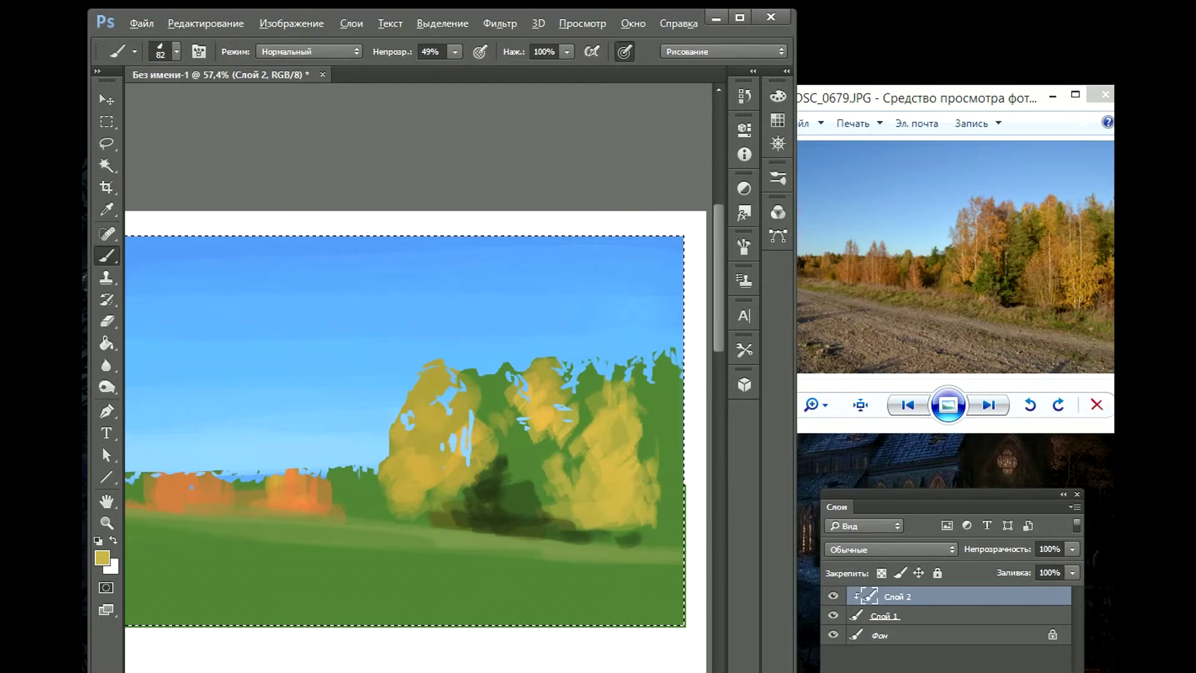
{"action": "scroll", "coordinate": [708, 399], "scroll_direction": "down", "scroll_amount": 3}
{"action": "scroll", "coordinate": [709, 399], "scroll_direction": "up", "scroll_amount": 1}
{"action": "left_click", "coordinate": [102, 558]}
{"action": "left_click", "coordinate": [619, 296]}
{"action": "left_click_drag", "start_coordinate": [423, 486], "coordinate": [685, 436]}
Step: Paint a brown path across the meadow, darken under the trees, and brighten the right bush yellow
{"action": "left_click", "coordinate": [336, 461], "text": "alt"}
{"action": "left_click", "coordinate": [251, 436]}
{"action": "key", "text": "Return"}
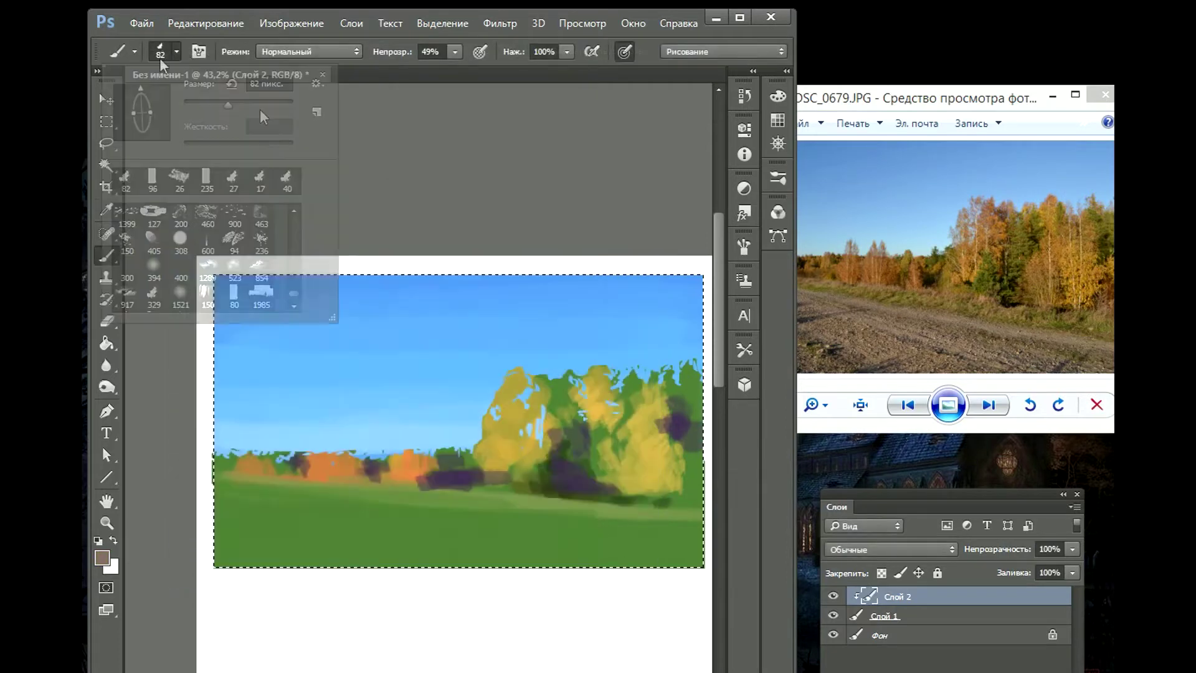
{"action": "left_click_drag", "start_coordinate": [384, 499], "coordinate": [541, 544]}
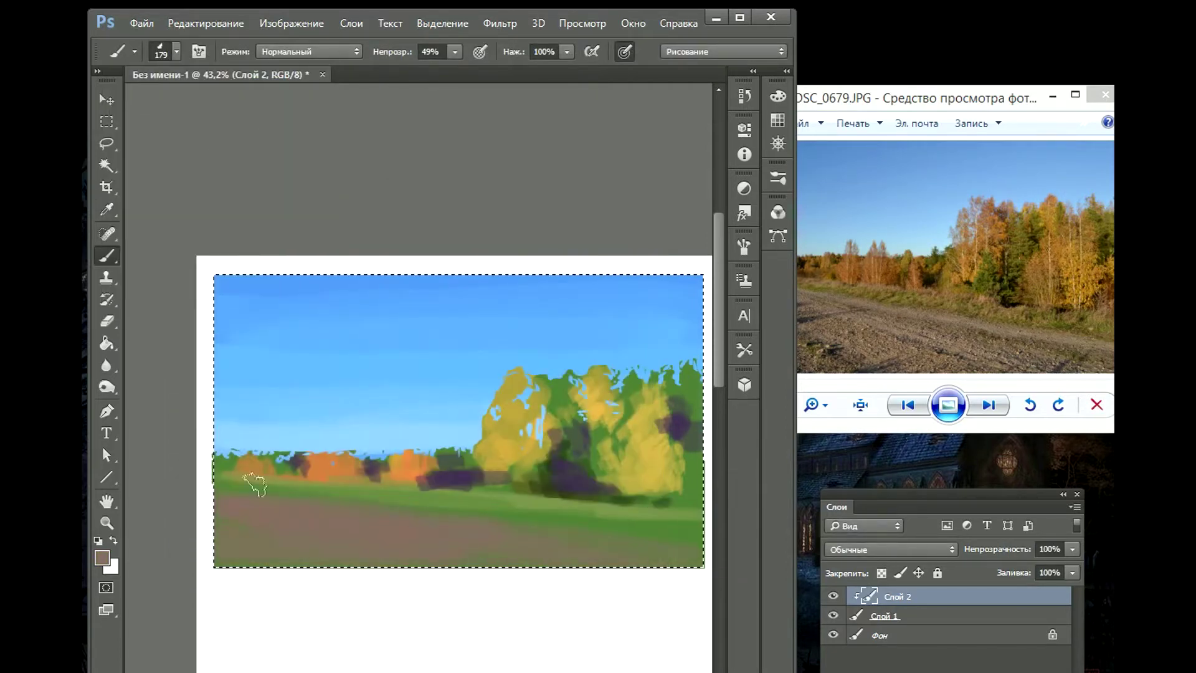
{"action": "left_click", "coordinate": [602, 496], "text": "alt"}
{"action": "mouse_move", "coordinate": [602, 497]}
{"action": "left_mouse_down"}
{"action": "mouse_move", "coordinate": [555, 483]}
{"action": "mouse_move", "coordinate": [572, 480]}
{"action": "mouse_move", "coordinate": [499, 499]}
{"action": "left_mouse_up"}
{"action": "left_click", "coordinate": [629, 483], "text": "alt"}
{"action": "left_click_drag", "start_coordinate": [629, 482], "coordinate": [623, 505]}
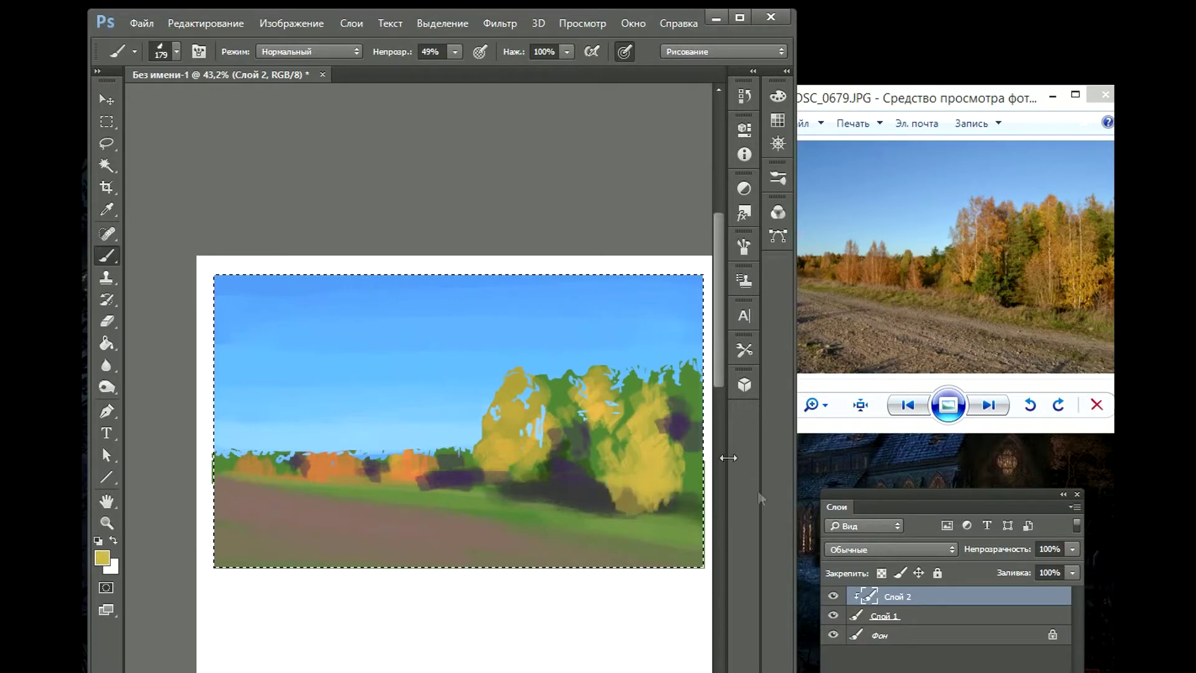
Step: Add new layer Слой 3, pick orange from the reference photo, and set a 46 px brush
{"action": "key", "text": "ctrl+shift+alt+n"}
{"action": "left_click", "coordinate": [411, 461], "text": "alt"}
{"action": "key", "text": "ctrl+d"}
{"action": "left_click", "coordinate": [935, 249]}
{"action": "scroll", "coordinate": [1053, 299], "scroll_direction": "up", "scroll_amount": 2}
{"action": "scroll", "coordinate": [918, 303], "scroll_direction": "up", "scroll_amount": 2}
{"action": "scroll", "coordinate": [919, 304], "scroll_direction": "down", "scroll_amount": 3}
{"action": "left_click", "coordinate": [857, 635], "text": "ctrl"}
{"action": "left_click", "coordinate": [177, 51]}
{"action": "key", "text": "Return"}
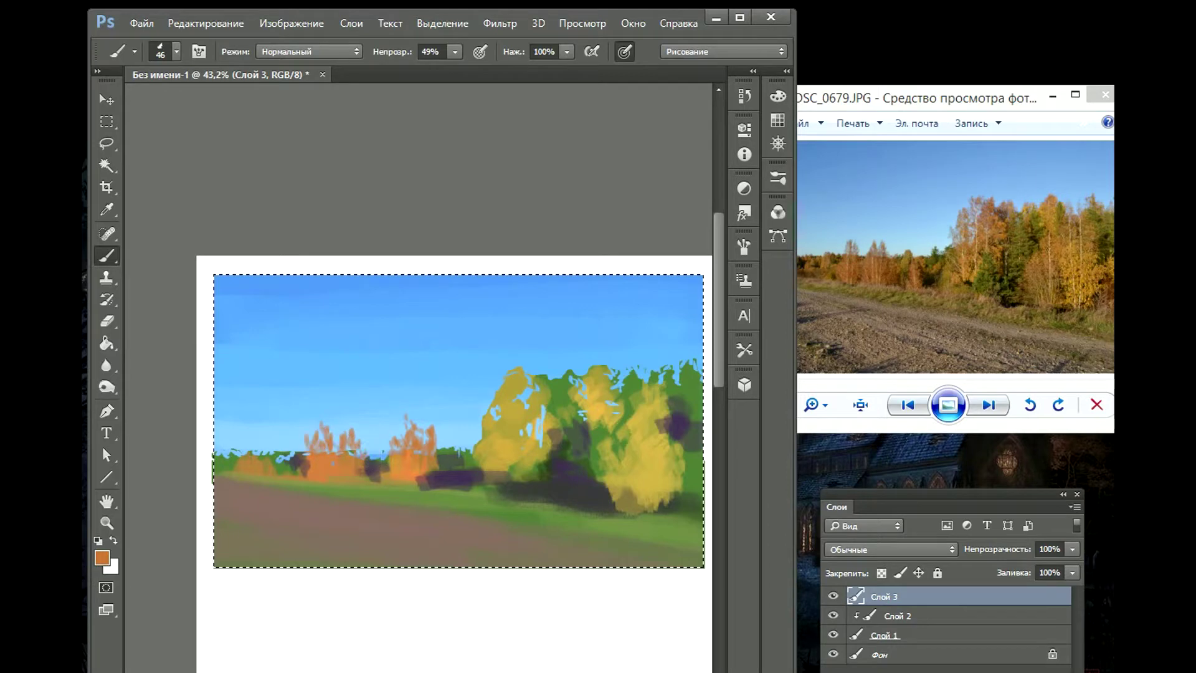
Step: Paint orange trees along the left horizon, then pick a light yellow on the foliage layer
{"action": "mouse_move", "coordinate": [343, 425]}
{"action": "left_mouse_down"}
{"action": "mouse_move", "coordinate": [366, 467]}
{"action": "mouse_move", "coordinate": [227, 480]}
{"action": "left_mouse_up"}
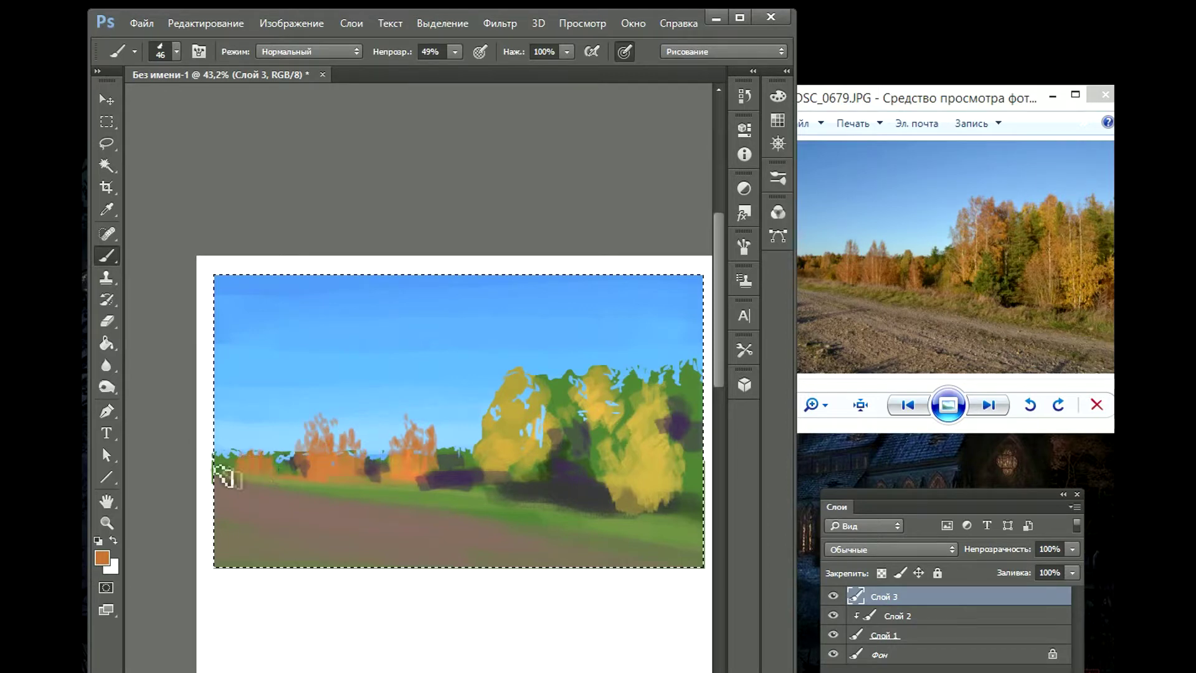
{"action": "key", "text": "alt+bracketleft"}
{"action": "left_click", "coordinate": [101, 557]}
{"action": "left_click", "coordinate": [301, 309]}
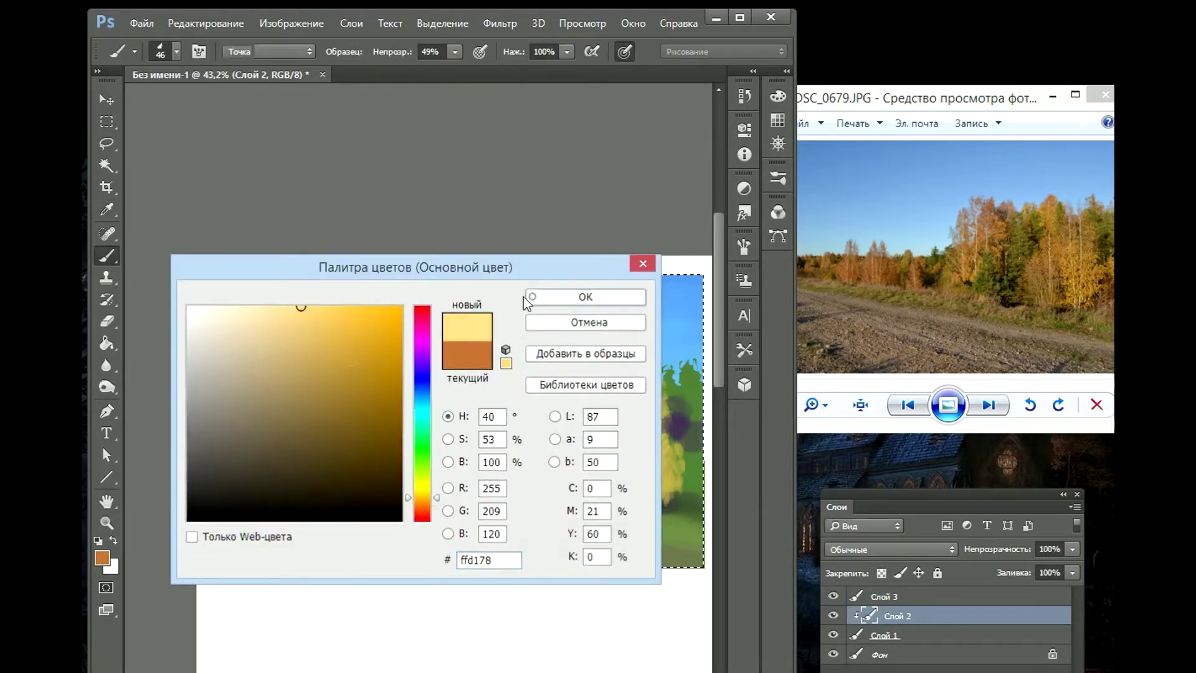
{"action": "left_click", "coordinate": [580, 297]}
Step: Brush four pale birch trunks among the yellow trees at 94% opacity
{"action": "key", "text": "9"}
{"action": "key", "text": "4"}
{"action": "mouse_move", "coordinate": [506, 500]}
{"action": "left_mouse_down"}
{"action": "mouse_move", "coordinate": [510, 399]}
{"action": "mouse_move", "coordinate": [558, 442]}
{"action": "mouse_move", "coordinate": [527, 495]}
{"action": "left_mouse_up"}
{"action": "mouse_move", "coordinate": [612, 506]}
{"action": "left_mouse_down"}
{"action": "mouse_move", "coordinate": [603, 399]}
{"action": "mouse_move", "coordinate": [636, 399]}
{"action": "left_mouse_up"}
Step: Sample the mustard foliage and shift it to an orange foreground colour
{"action": "left_click", "coordinate": [652, 489], "text": "alt"}
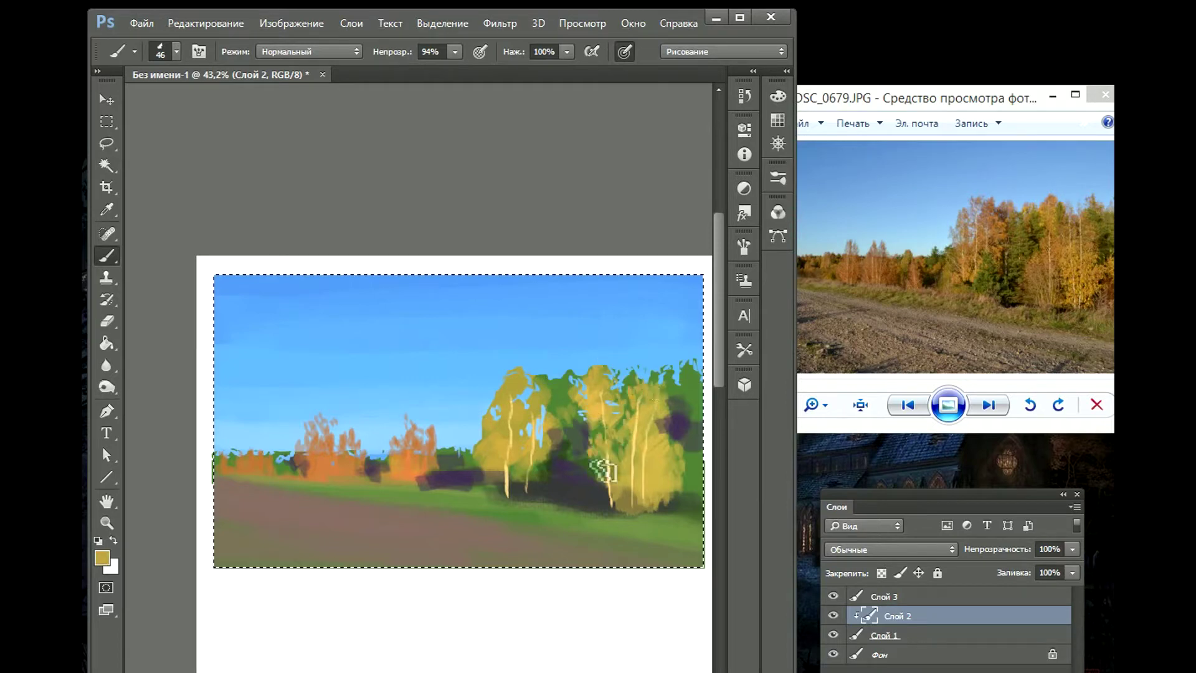
{"action": "left_click", "coordinate": [102, 558]}
{"action": "left_click_drag", "start_coordinate": [422, 492], "coordinate": [422, 507]}
{"action": "left_click", "coordinate": [341, 340]}
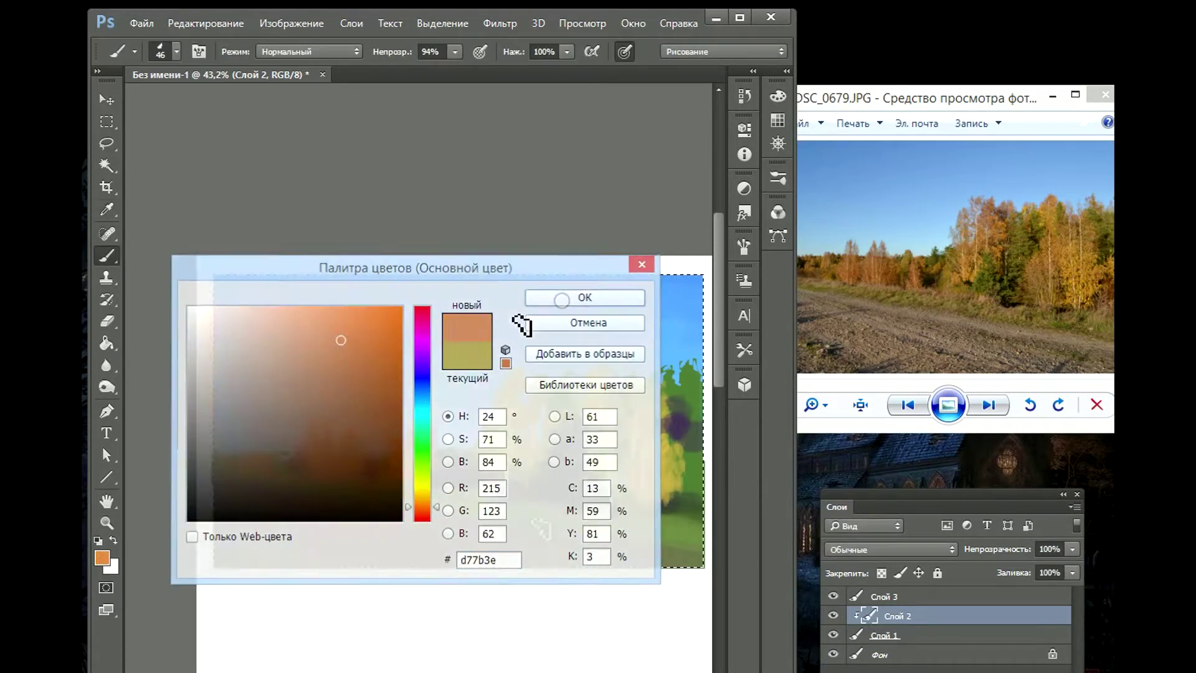
{"action": "left_click", "coordinate": [561, 297]}
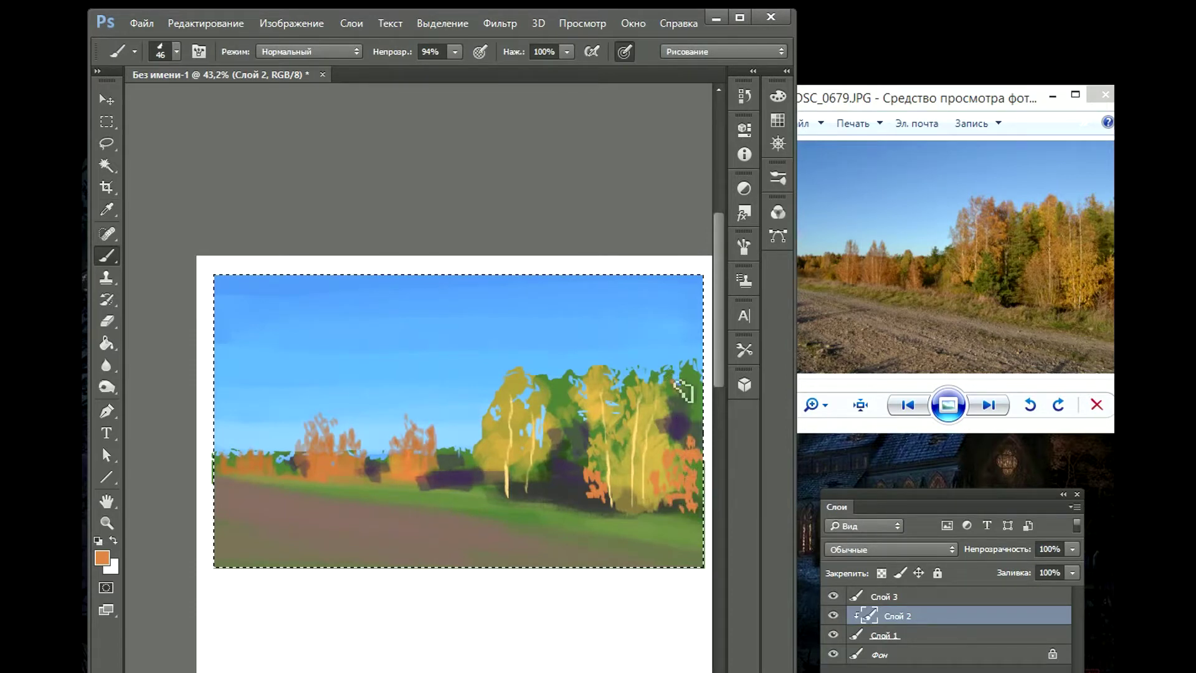
Step: Dab a deeper gold onto the yellow tree and fit the painting in view
{"action": "left_click", "coordinate": [519, 417], "text": "alt"}
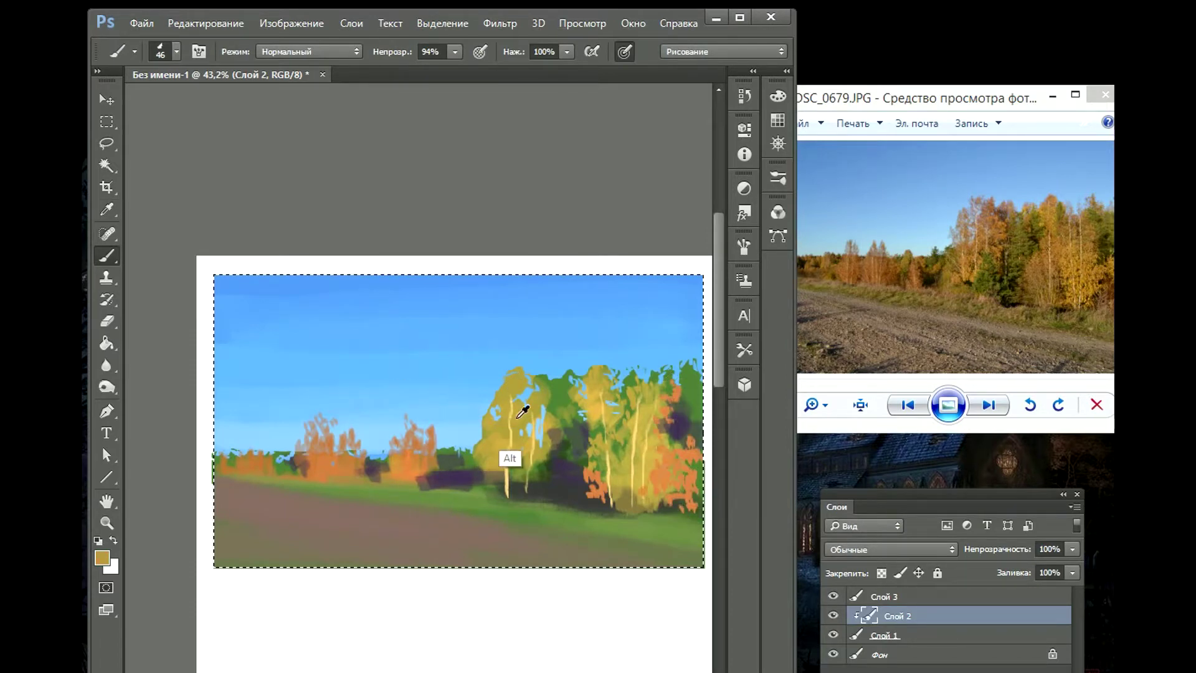
{"action": "left_click", "coordinate": [102, 557]}
{"action": "left_click", "coordinate": [346, 358]}
{"action": "left_click", "coordinate": [619, 296]}
{"action": "left_click", "coordinate": [534, 412]}
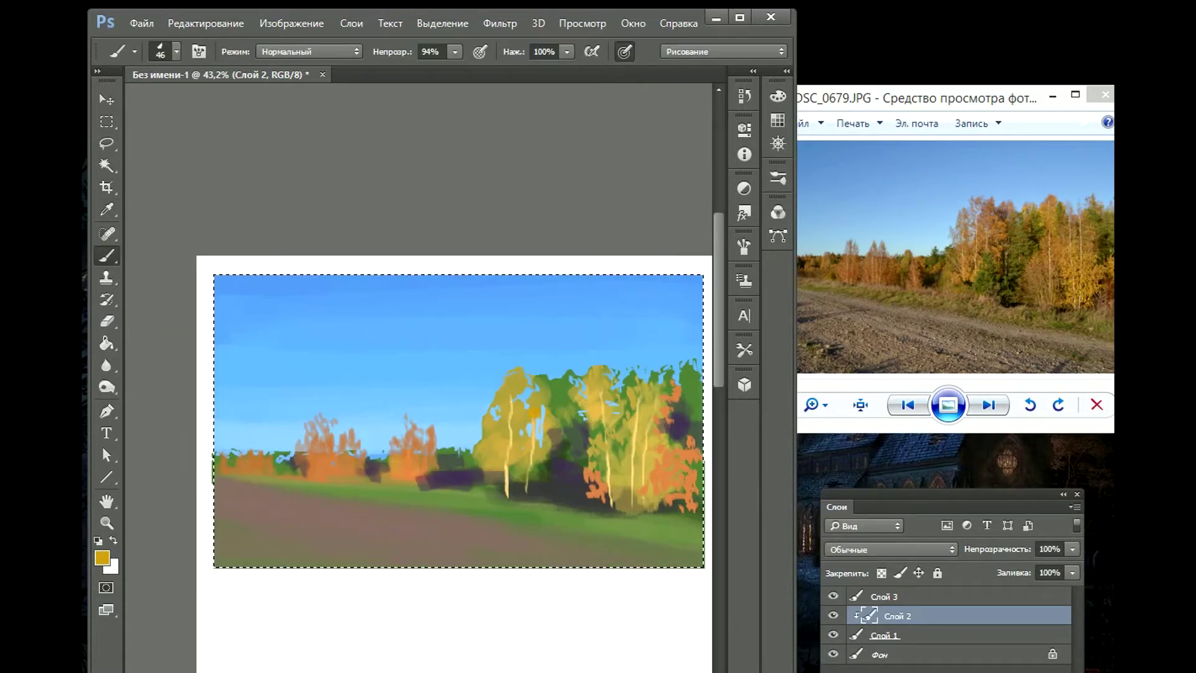
{"action": "left_click_drag", "start_coordinate": [535, 448], "coordinate": [331, 182]}
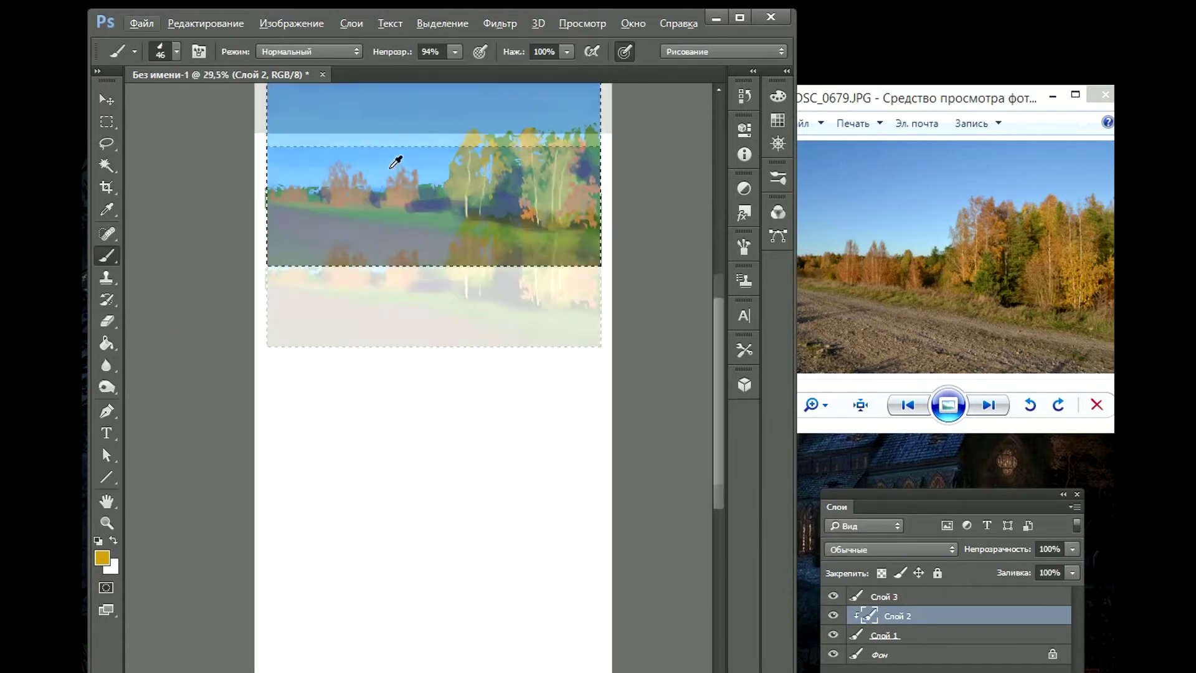
Step: On Слой 3, brush lighter brown strokes along the road with a 145 px brush
{"action": "key", "text": "alt+bracketright"}
{"action": "right_click", "coordinate": [318, 171]}
{"action": "left_click", "coordinate": [101, 558]}
{"action": "left_click", "coordinate": [592, 309]}
{"action": "left_click_drag", "start_coordinate": [691, 517], "coordinate": [511, 492]}
{"action": "mouse_move", "coordinate": [424, 477]}
{"action": "left_mouse_down"}
{"action": "mouse_move", "coordinate": [186, 428]}
{"action": "mouse_move", "coordinate": [374, 461]}
{"action": "left_mouse_up"}
{"action": "mouse_move", "coordinate": [230, 498]}
{"action": "left_mouse_down"}
{"action": "mouse_move", "coordinate": [400, 510]}
{"action": "mouse_move", "coordinate": [323, 492]}
{"action": "left_mouse_up"}
Step: Add darker brown and dark purple shadow strokes across the road and lower-right edge
{"action": "left_click", "coordinate": [224, 454], "text": "alt"}
{"action": "left_click_drag", "start_coordinate": [261, 464], "coordinate": [377, 474]}
{"action": "left_click_drag", "start_coordinate": [187, 449], "coordinate": [412, 483]}
{"action": "left_click", "coordinate": [427, 430], "text": "alt"}
{"action": "mouse_move", "coordinate": [274, 501]}
{"action": "left_mouse_down"}
{"action": "mouse_move", "coordinate": [171, 489]}
{"action": "mouse_move", "coordinate": [249, 473]}
{"action": "mouse_move", "coordinate": [374, 495]}
{"action": "left_mouse_up"}
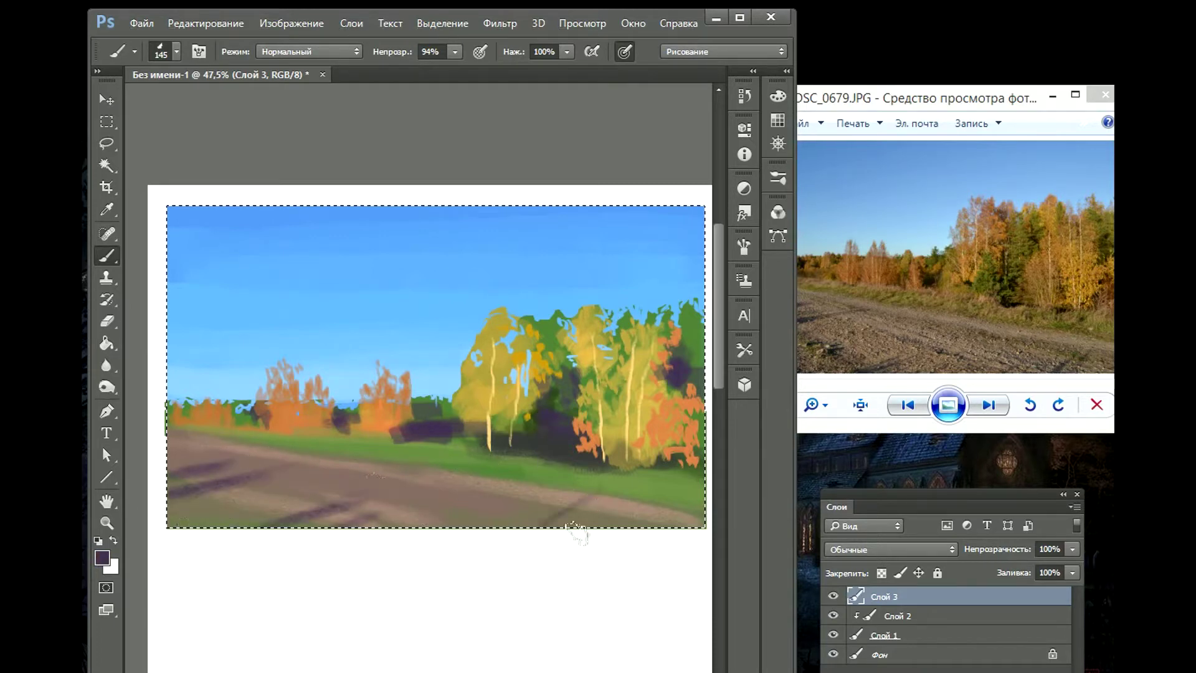
{"action": "left_click_drag", "start_coordinate": [678, 498], "coordinate": [647, 495]}
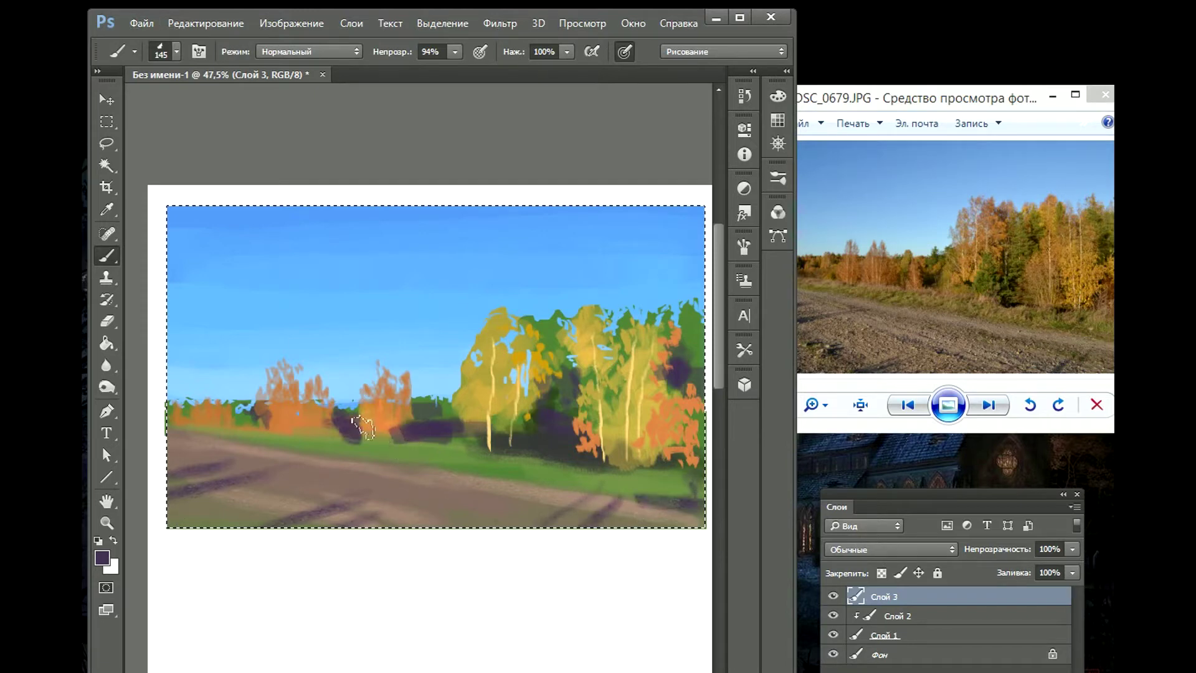
Step: Paint pale yellow branches on the orange trees with a 17 px brush
{"action": "left_click", "coordinate": [176, 52]}
{"action": "left_click", "coordinate": [139, 186]}
{"action": "left_click", "coordinate": [492, 392], "text": "alt"}
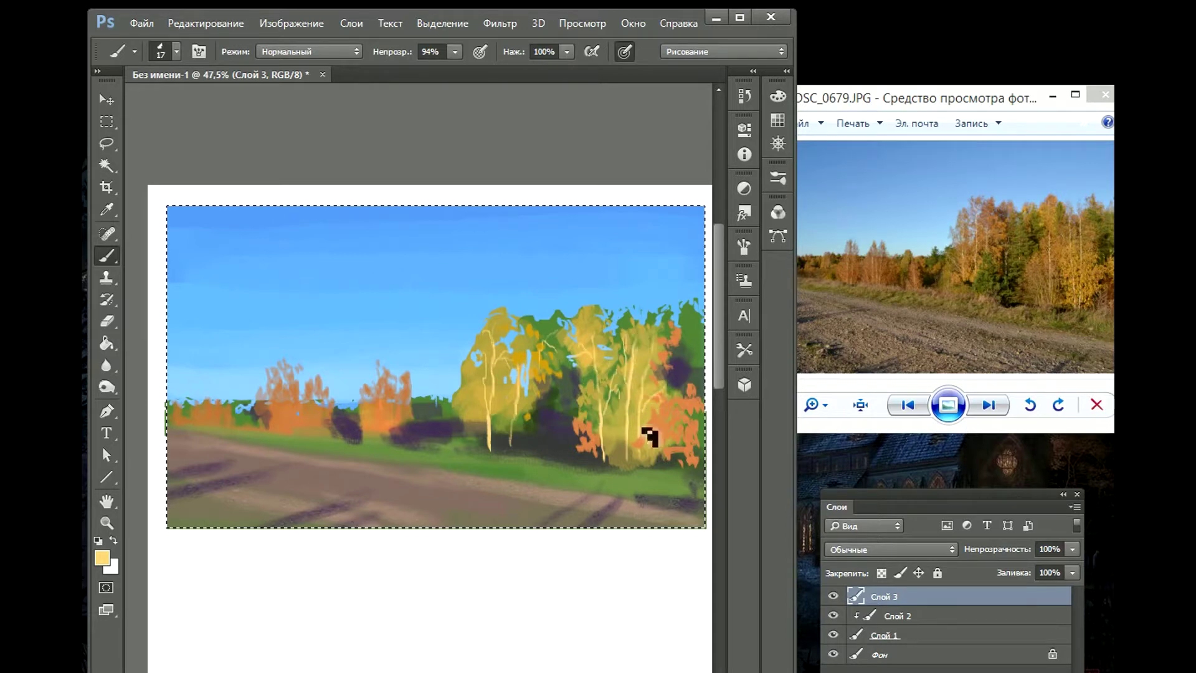
{"action": "key", "text": "alt"}
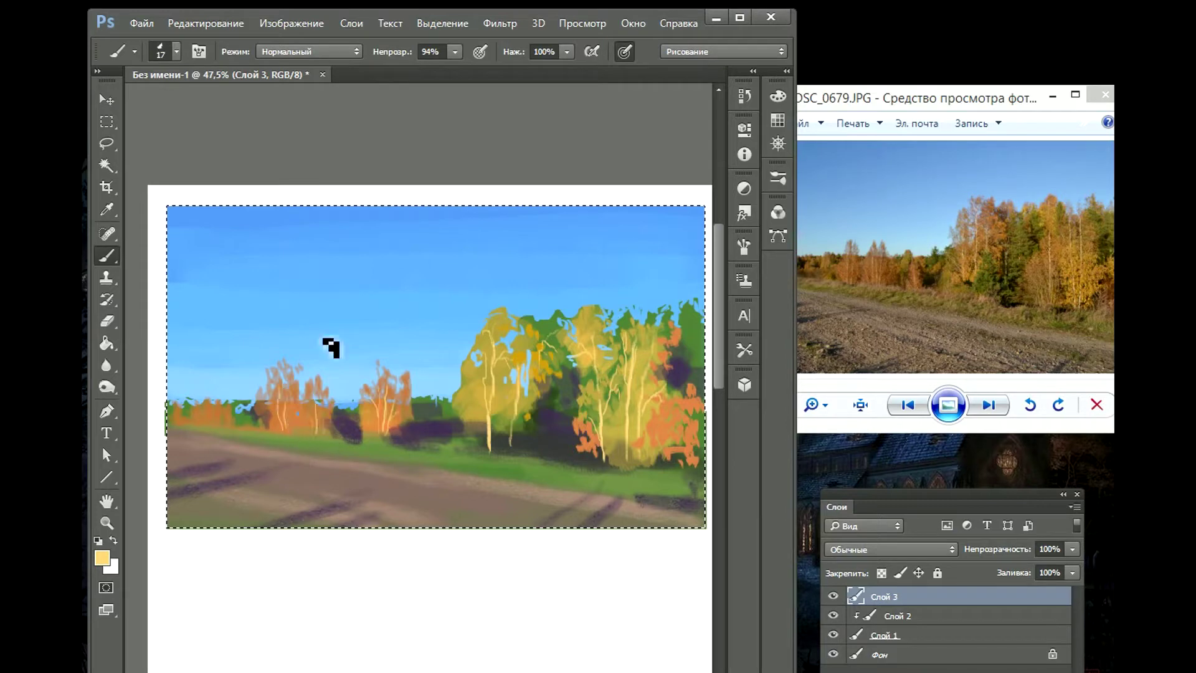
{"action": "left_click", "coordinate": [476, 374], "text": "alt"}
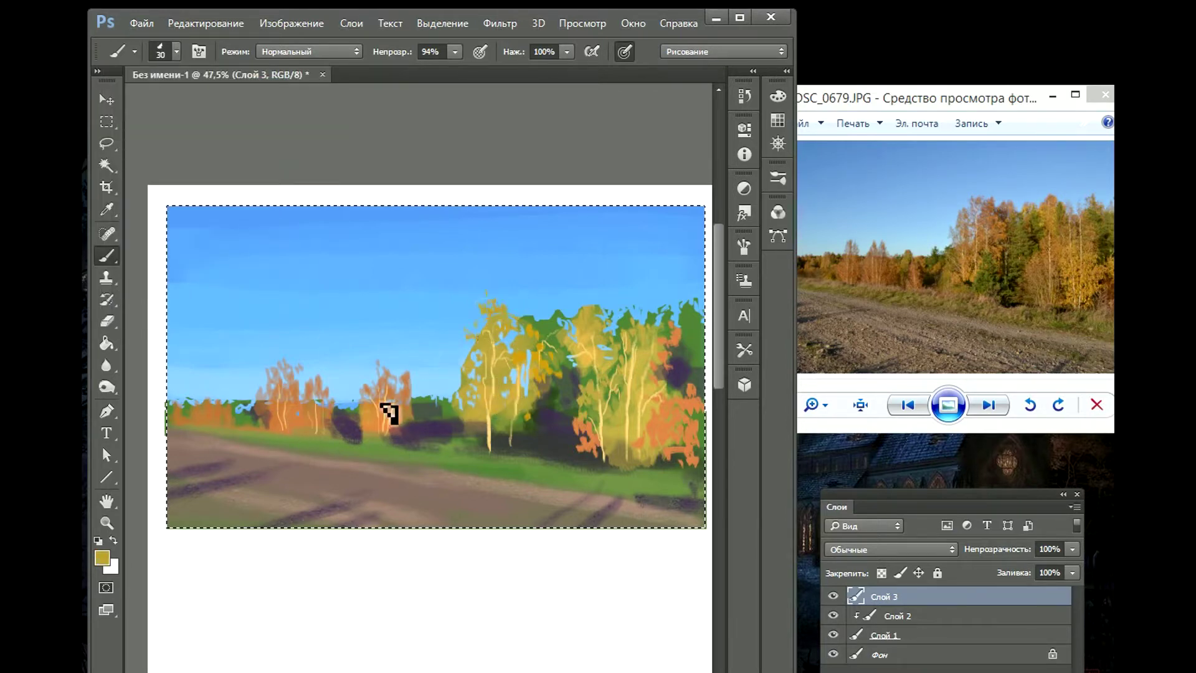
Step: Dab dark purple into the right-hand orange foliage and add a small yellow grass stroke
{"action": "left_click", "coordinate": [667, 433], "text": "alt"}
{"action": "left_click_drag", "start_coordinate": [688, 399], "coordinate": [692, 429]}
{"action": "left_click_drag", "start_coordinate": [640, 350], "coordinate": [649, 383]}
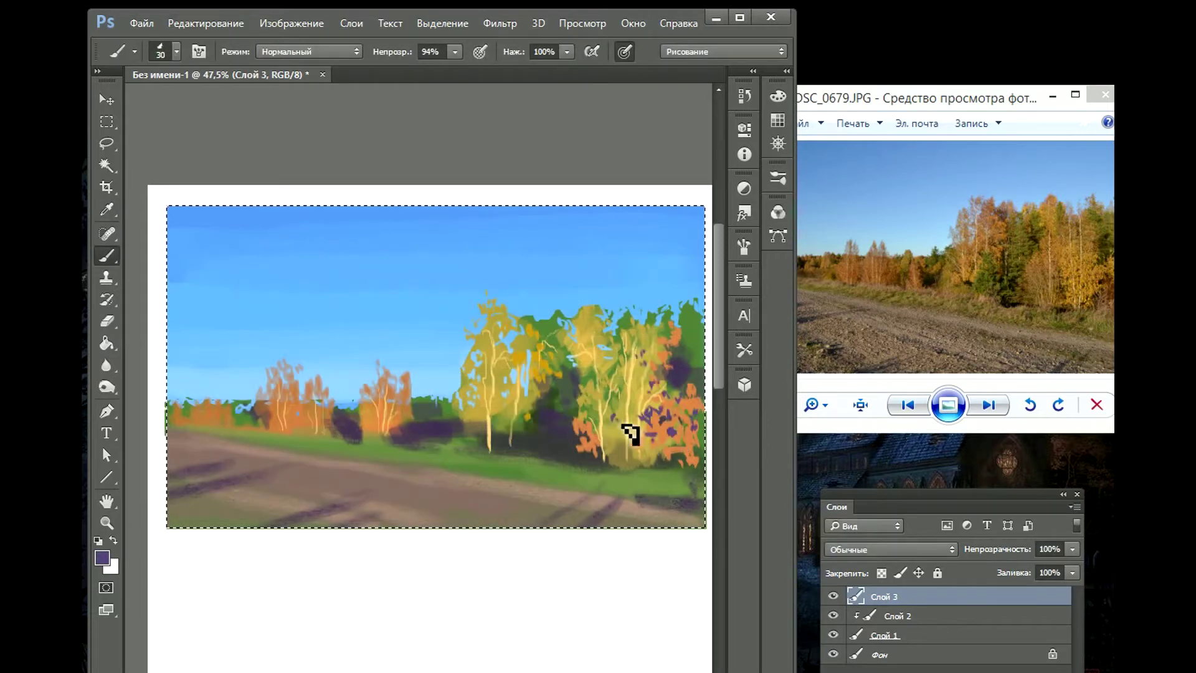
{"action": "left_click_drag", "start_coordinate": [641, 439], "coordinate": [689, 473]}
{"action": "left_click_drag", "start_coordinate": [486, 444], "coordinate": [501, 458]}
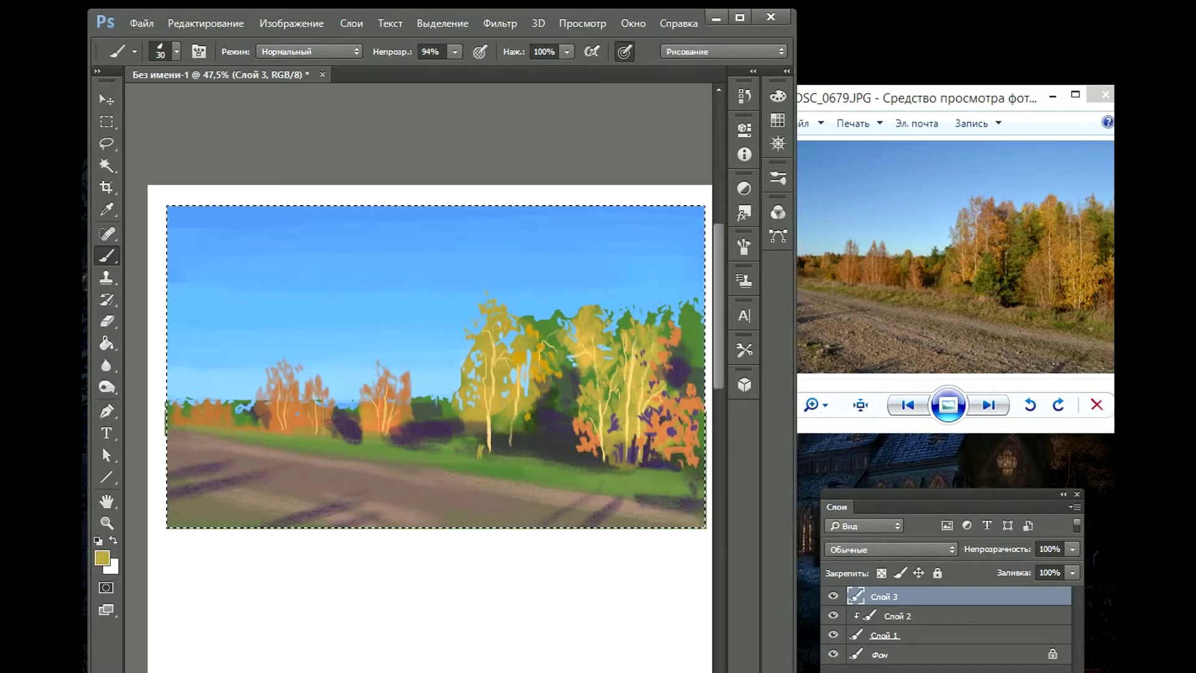
Step: Paint yellow grass along the right bushes and dark purple shadows along the road
{"action": "key", "text": "super+Up"}
{"action": "scroll", "coordinate": [671, 82], "scroll_direction": "up", "scroll_amount": 2}
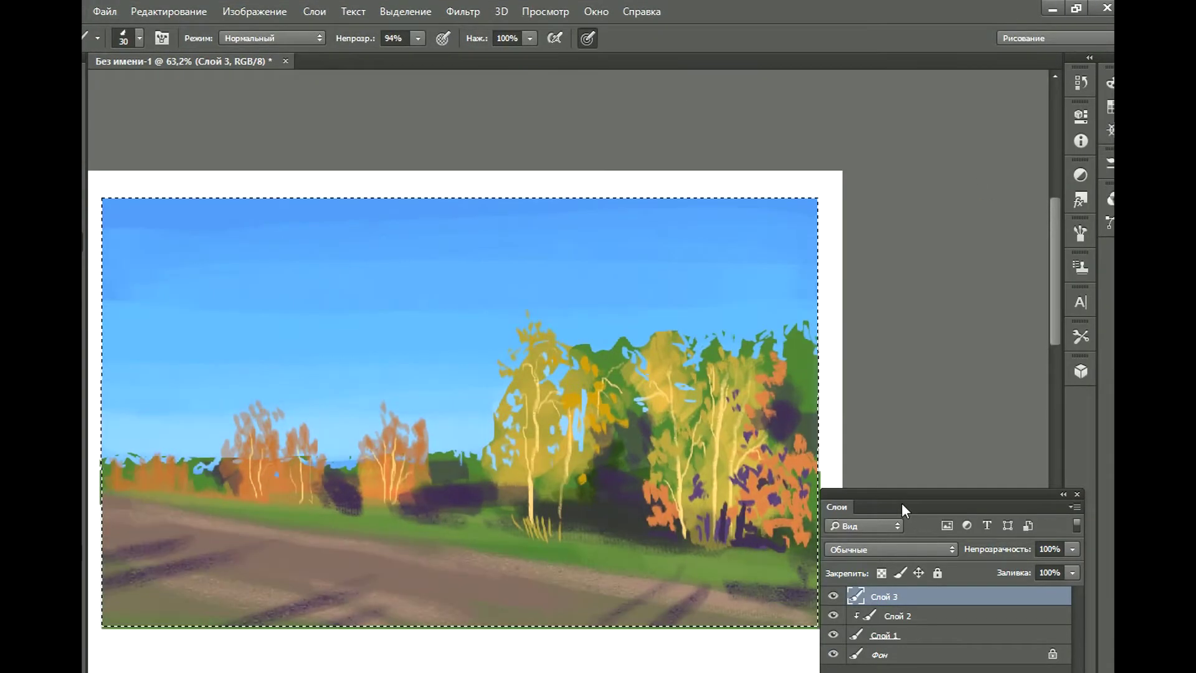
{"action": "left_click_drag", "start_coordinate": [672, 573], "coordinate": [772, 548]}
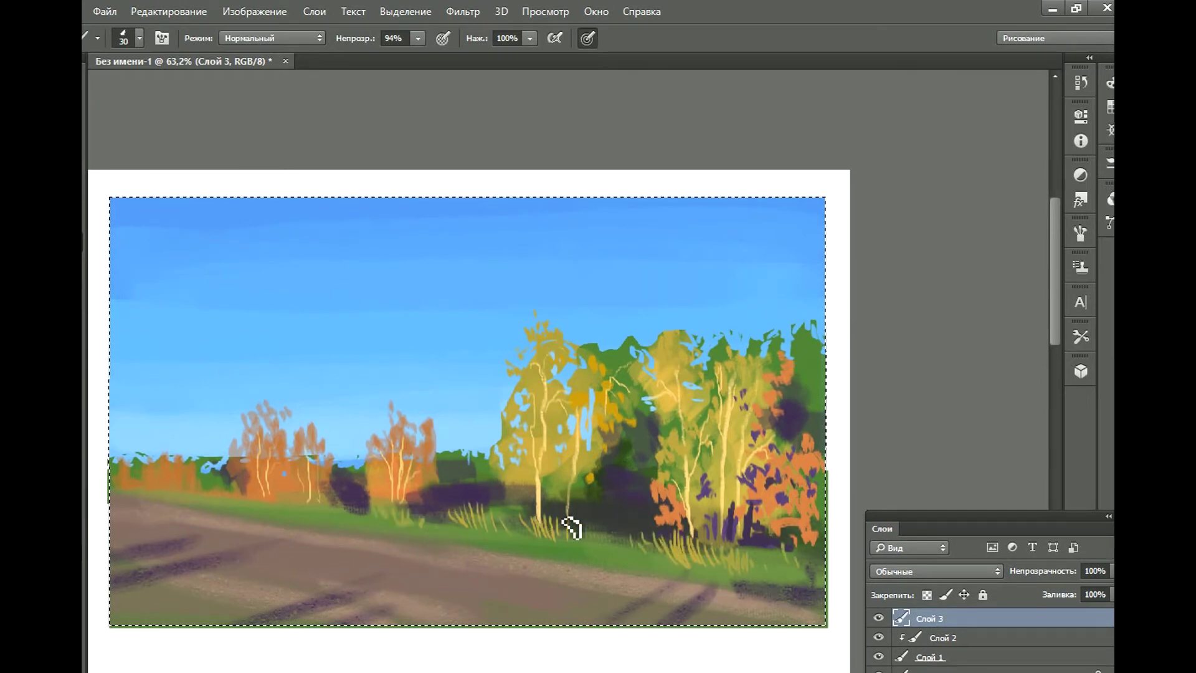
{"action": "left_click_drag", "start_coordinate": [423, 570], "coordinate": [741, 595]}
Step: Try a large leaf brush on the road, undo it, then dab dark leaves at 55 px
{"action": "left_click", "coordinate": [140, 38]}
{"action": "left_click", "coordinate": [199, 268]}
{"action": "mouse_move", "coordinate": [286, 561]}
{"action": "left_mouse_down"}
{"action": "mouse_move", "coordinate": [375, 537]}
{"action": "mouse_move", "coordinate": [441, 590]}
{"action": "left_mouse_up"}
{"action": "key", "text": "ctrl+z"}
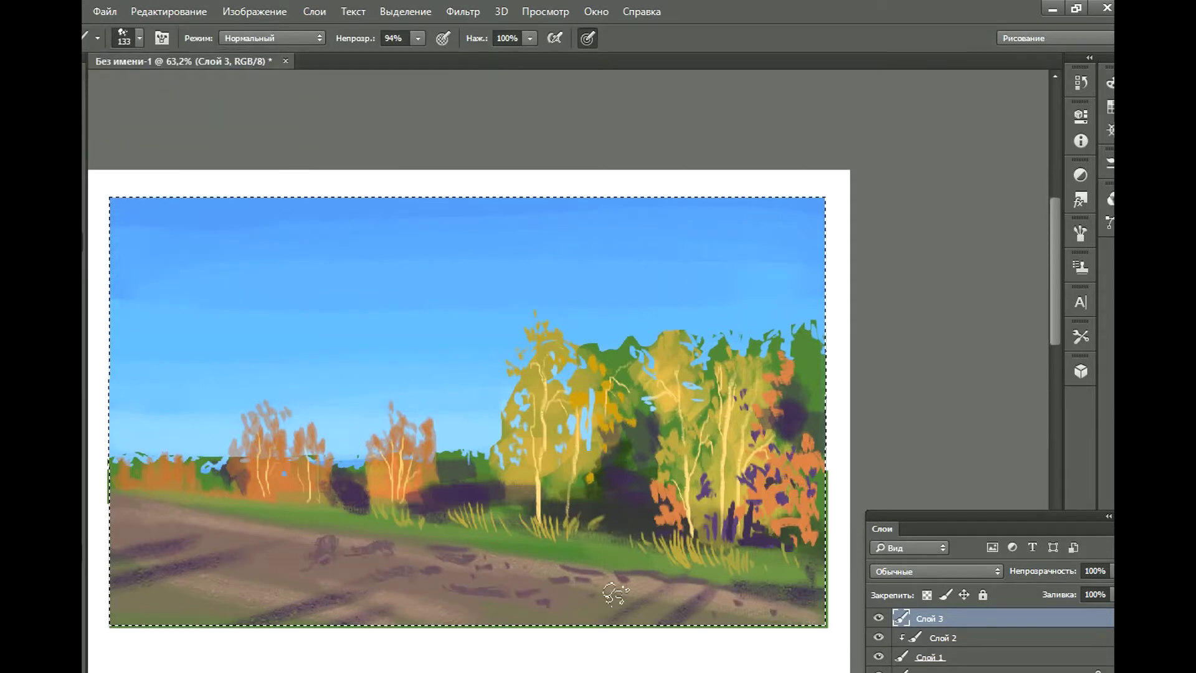
{"action": "scroll", "coordinate": [616, 593], "scroll_direction": "down", "scroll_amount": 5}
{"action": "scroll", "coordinate": [388, 413], "scroll_direction": "up", "scroll_amount": 6}
{"action": "left_click", "coordinate": [139, 38]}
{"action": "left_click", "coordinate": [125, 206]}
{"action": "left_click_drag", "start_coordinate": [544, 448], "coordinate": [286, 431]}
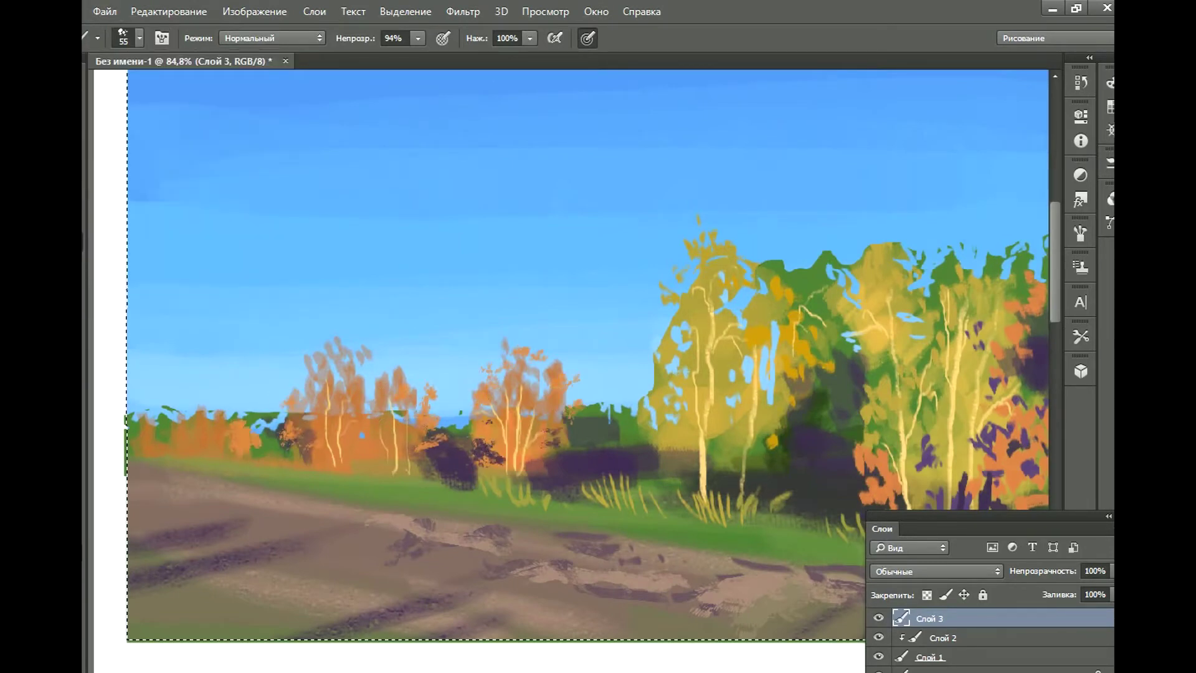
Step: Dab bright yellow leaves onto the birch crowns
{"action": "left_click", "coordinate": [558, 296]}
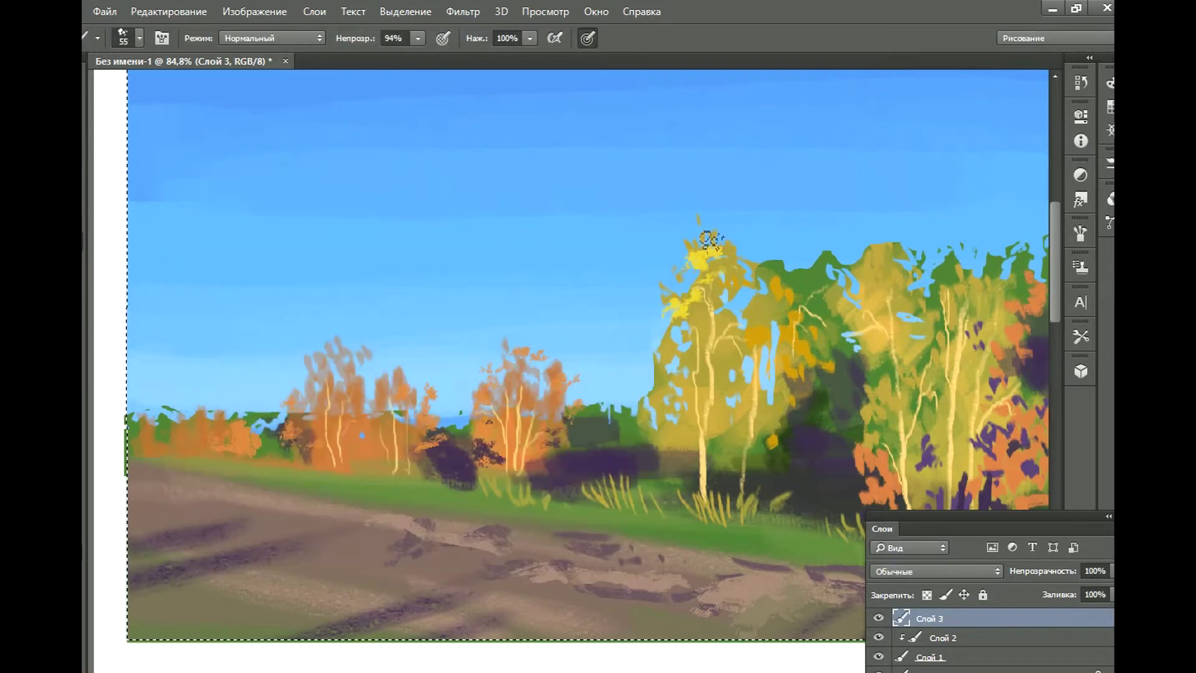
{"action": "left_click_drag", "start_coordinate": [710, 239], "coordinate": [696, 342]}
{"action": "scroll", "coordinate": [719, 267], "scroll_direction": "up", "scroll_amount": 5}
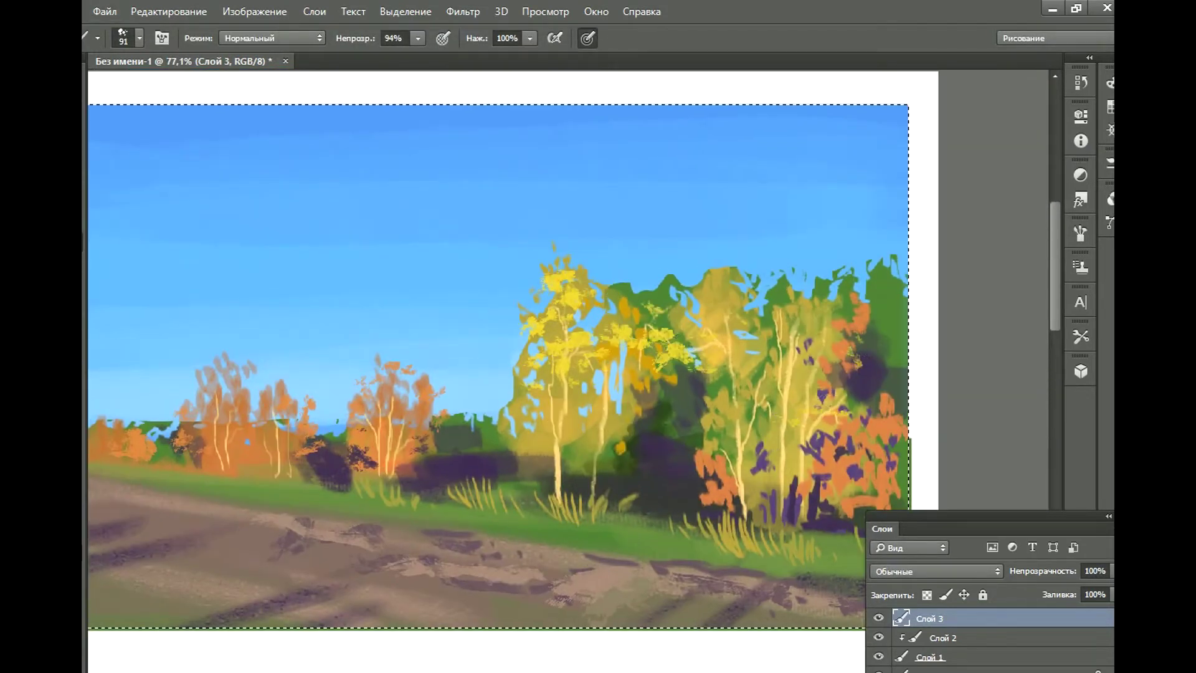
{"action": "scroll", "coordinate": [694, 180], "scroll_direction": "down", "scroll_amount": 3}
Step: Set a 235 px brush at 43% opacity on the Фон layer and deselect
{"action": "left_click", "coordinate": [140, 38]}
{"action": "double_click", "coordinate": [201, 268]}
{"action": "key", "text": "alt+comma"}
{"action": "key", "text": "4"}
{"action": "key", "text": "3"}
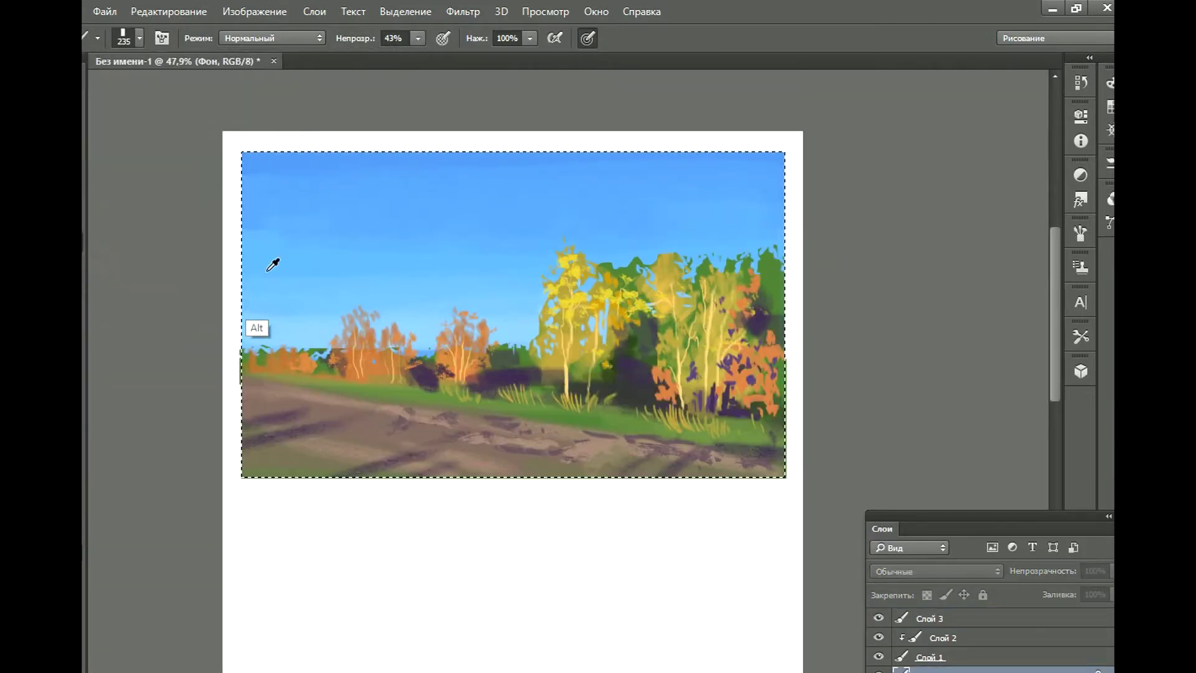
{"action": "scroll", "coordinate": [675, 245], "scroll_direction": "down", "scroll_amount": 1}
{"action": "key", "text": "ctrl+d"}
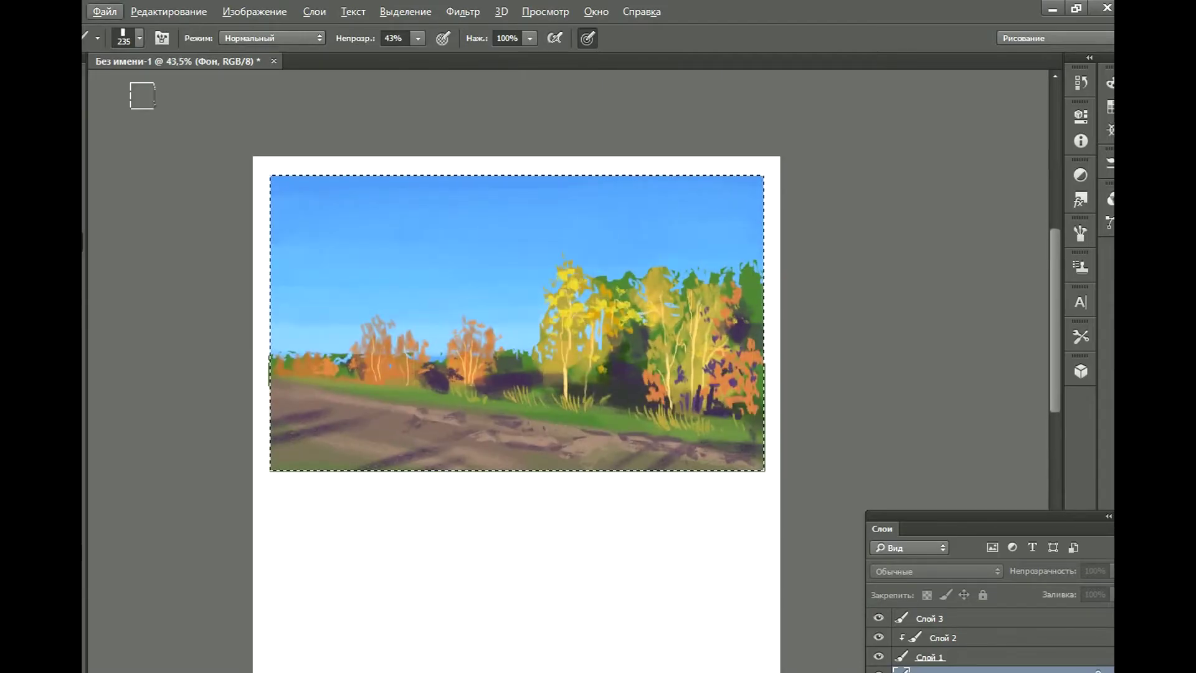
Step: Select a rectangle below the park painting and brush it light sky blue
{"action": "key", "text": "m"}
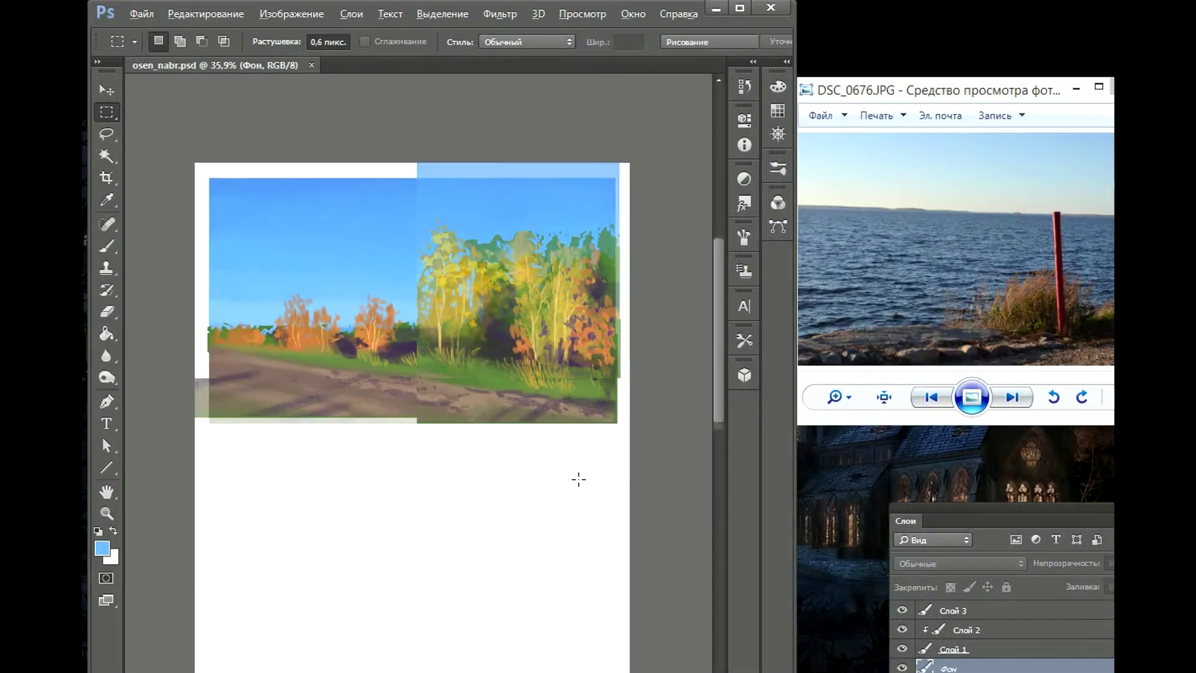
{"action": "scroll", "coordinate": [255, 361], "scroll_direction": "down", "scroll_amount": 2}
{"action": "left_click_drag", "start_coordinate": [255, 361], "coordinate": [559, 515]}
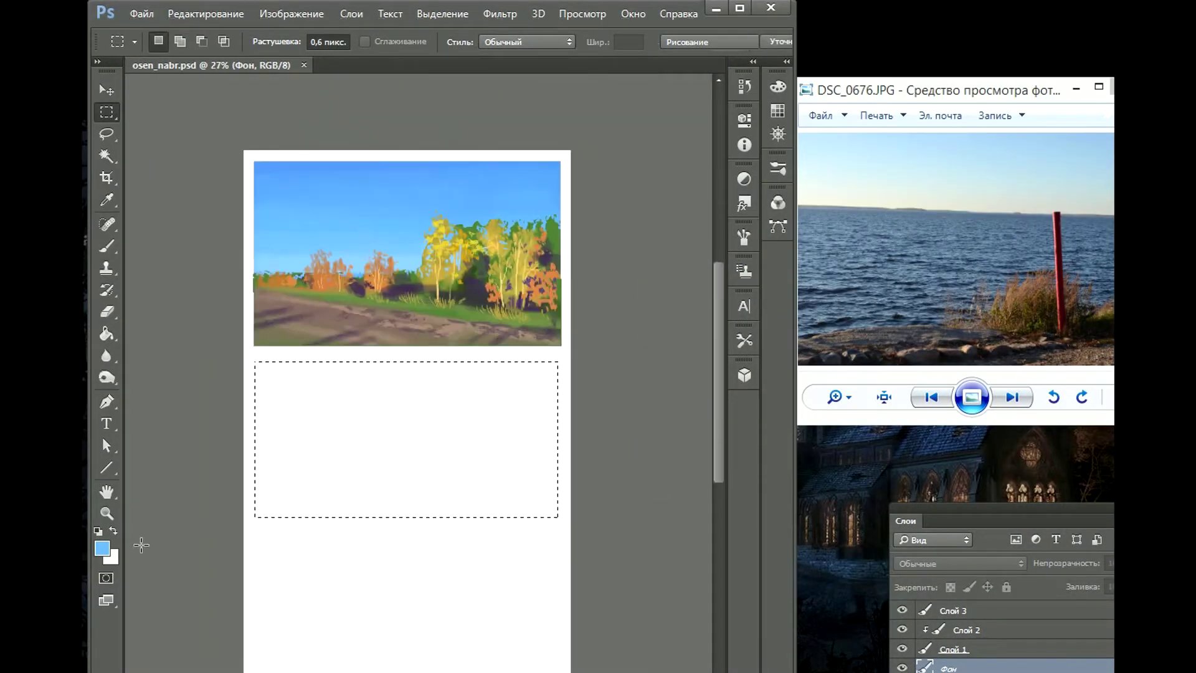
{"action": "left_click", "coordinate": [101, 548]}
{"action": "left_click", "coordinate": [324, 305]}
{"action": "left_click", "coordinate": [608, 289]}
{"action": "key", "text": "b"}
{"action": "left_click_drag", "start_coordinate": [261, 436], "coordinate": [554, 436]}
Step: Brush a lighter cyan band across the upper blue with a 421 px brush
{"action": "left_click", "coordinate": [177, 42]}
{"action": "left_click_drag", "start_coordinate": [256, 107], "coordinate": [282, 108]}
{"action": "left_click", "coordinate": [101, 547]}
{"action": "left_click", "coordinate": [330, 315]}
{"action": "left_click", "coordinate": [614, 286]}
{"action": "left_click_drag", "start_coordinate": [303, 383], "coordinate": [578, 371]}
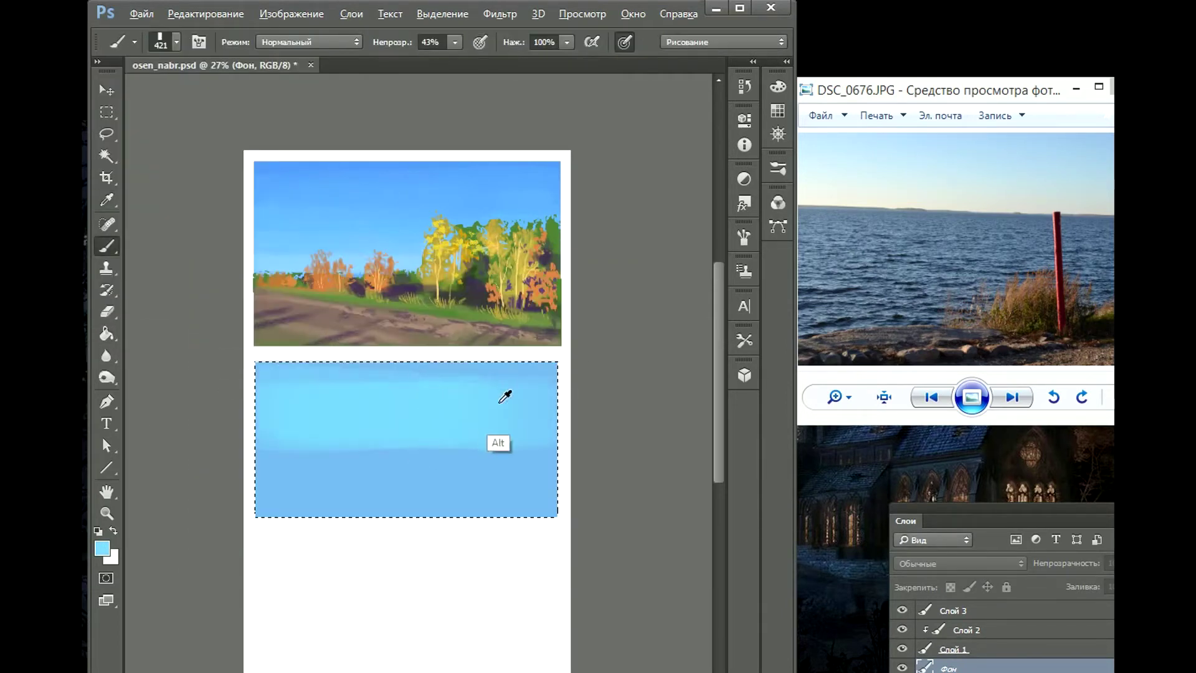
Step: Paint a pale yellow band at 114 px and soften its lower edge with light cyan
{"action": "left_click", "coordinate": [102, 548]}
{"action": "left_click", "coordinate": [275, 307]}
{"action": "left_click", "coordinate": [616, 286]}
{"action": "left_click", "coordinate": [177, 41]}
{"action": "left_click_drag", "start_coordinate": [282, 107], "coordinate": [244, 107]}
{"action": "left_click_drag", "start_coordinate": [264, 430], "coordinate": [554, 430]}
{"action": "left_click", "coordinate": [430, 419], "text": "alt"}
{"action": "left_click_drag", "start_coordinate": [263, 443], "coordinate": [532, 439]}
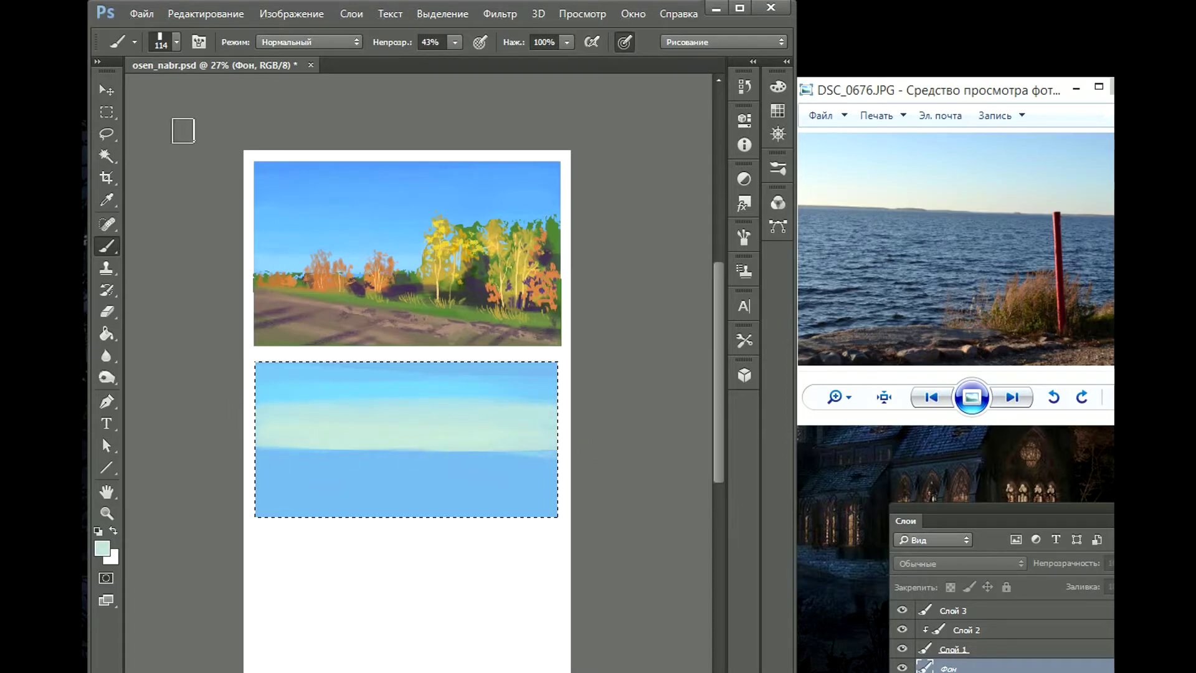
Step: Clear the selection and make Слой 3 the active layer
{"action": "key", "text": "m"}
{"action": "key", "text": "ctrl+d"}
{"action": "left_click", "coordinate": [953, 610]}
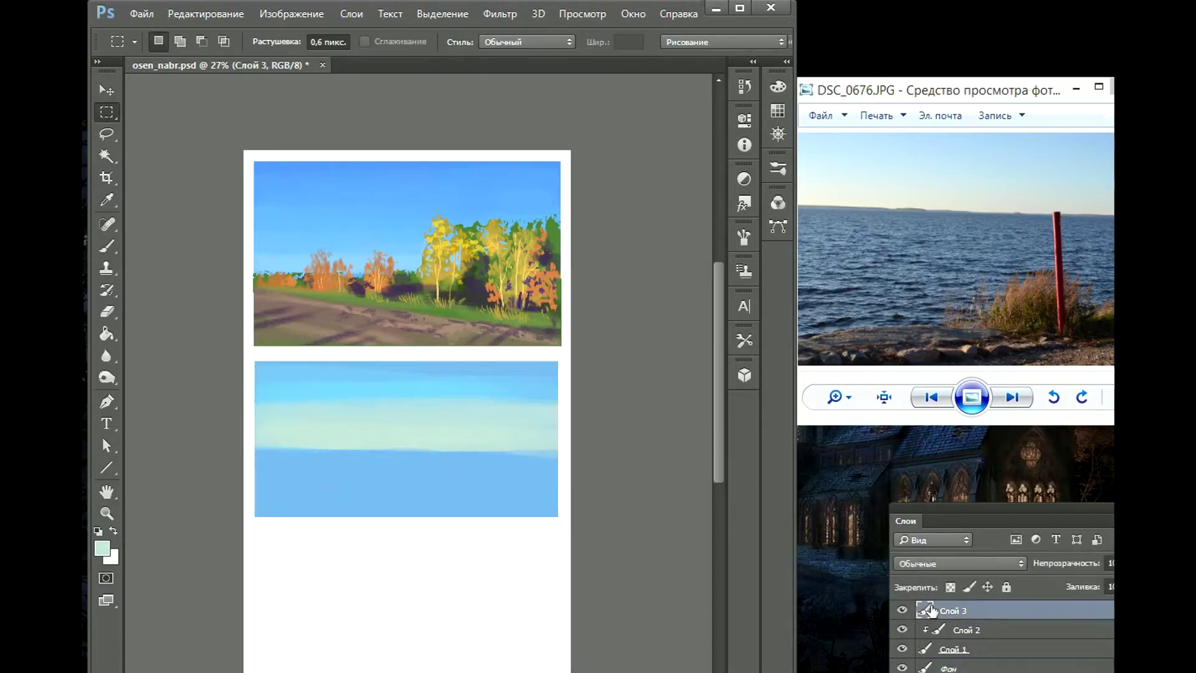
Step: Select the lower part of the blue panel and transform the selection's shape
{"action": "left_click_drag", "start_coordinate": [558, 527], "coordinate": [253, 425]}
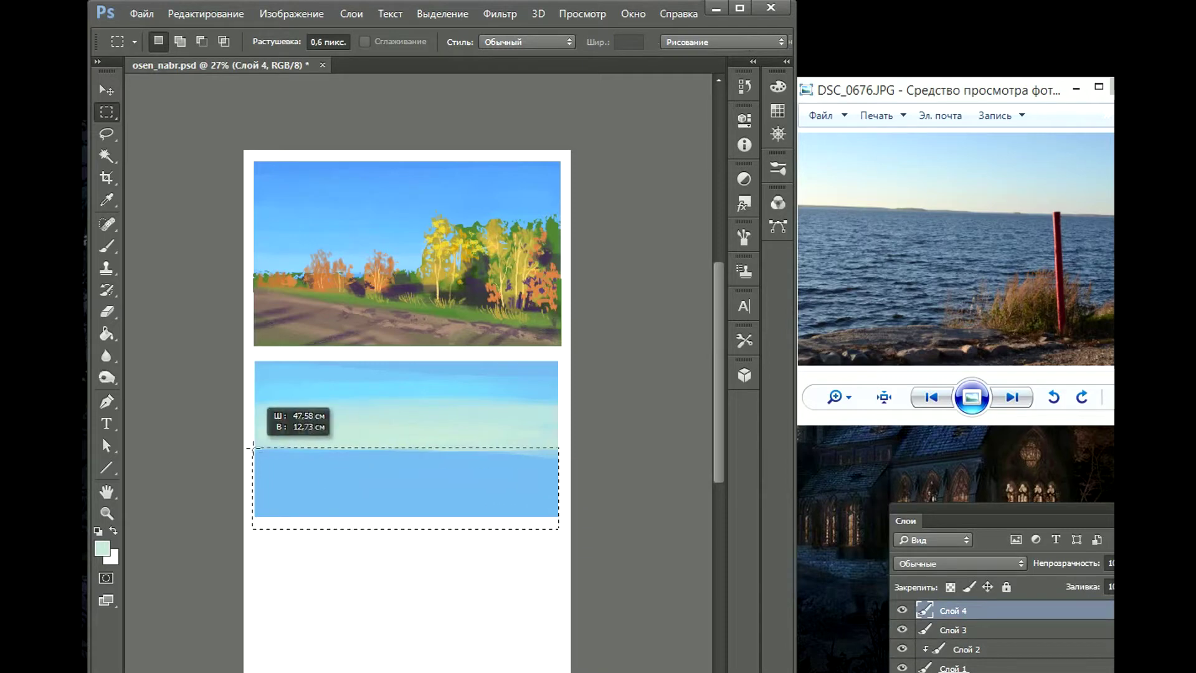
{"action": "left_click", "coordinate": [101, 548]}
{"action": "left_click", "coordinate": [611, 313]}
{"action": "right_click", "coordinate": [401, 454]}
{"action": "left_click", "coordinate": [498, 643]}
{"action": "key", "text": "Return"}
Step: Fill the lower selection with a teal-blue foreground colour
{"action": "key", "text": "i"}
{"action": "left_click", "coordinate": [101, 548]}
{"action": "left_click_drag", "start_coordinate": [326, 381], "coordinate": [344, 369]}
{"action": "left_click", "coordinate": [446, 394]}
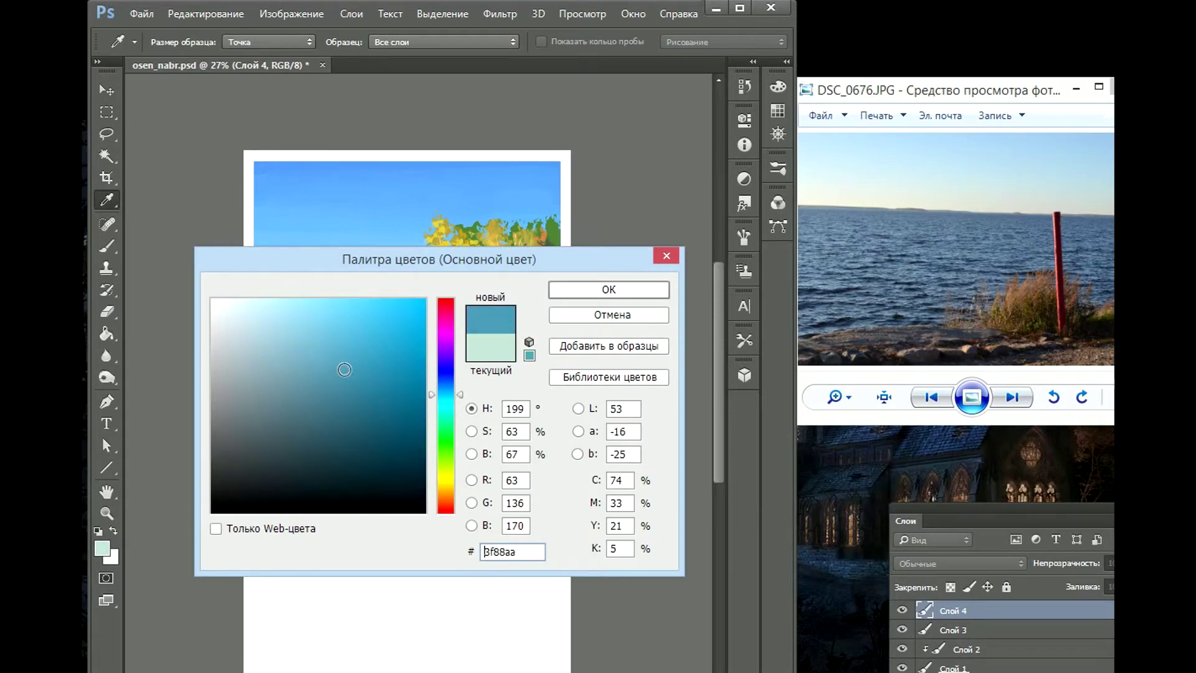
{"action": "key", "text": "Return"}
{"action": "key", "text": "alt+BackSpace"}
Step: Darken the top of the water with a 96 px brush and pick a deeper wave blue
{"action": "key", "text": "b"}
{"action": "left_click", "coordinate": [101, 547]}
{"action": "key", "text": "Return"}
{"action": "left_click", "coordinate": [178, 42]}
{"action": "double_click", "coordinate": [290, 177]}
{"action": "left_click_drag", "start_coordinate": [252, 435], "coordinate": [593, 439]}
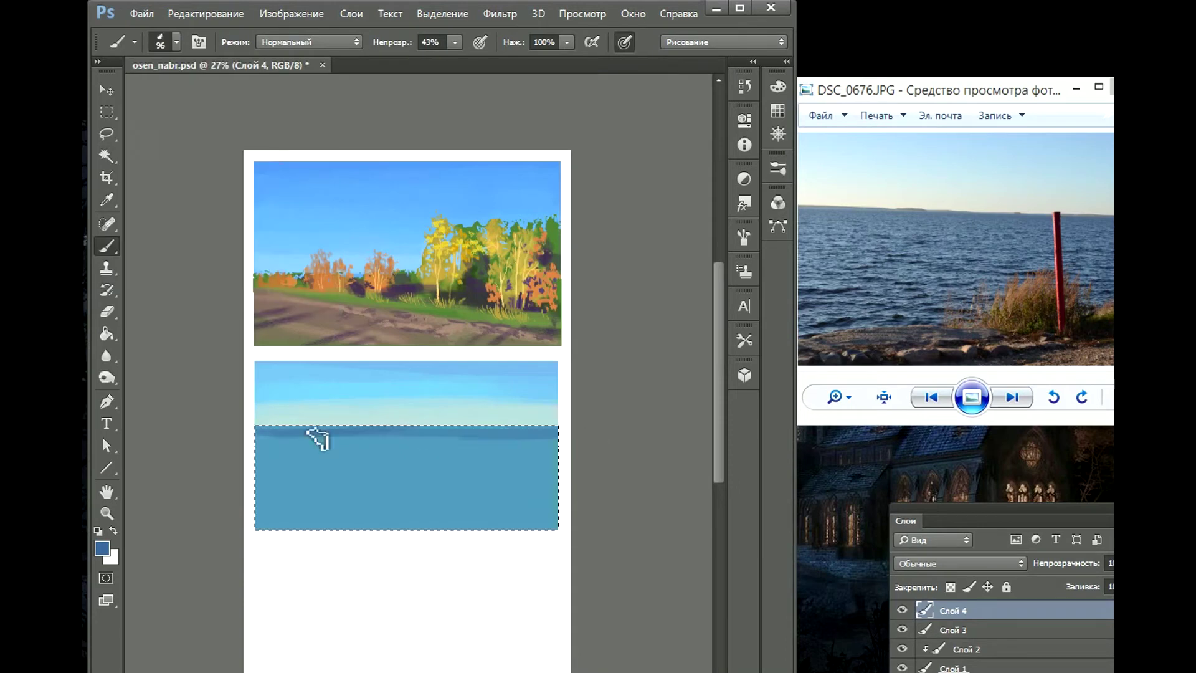
{"action": "left_click_drag", "start_coordinate": [444, 435], "coordinate": [454, 446]}
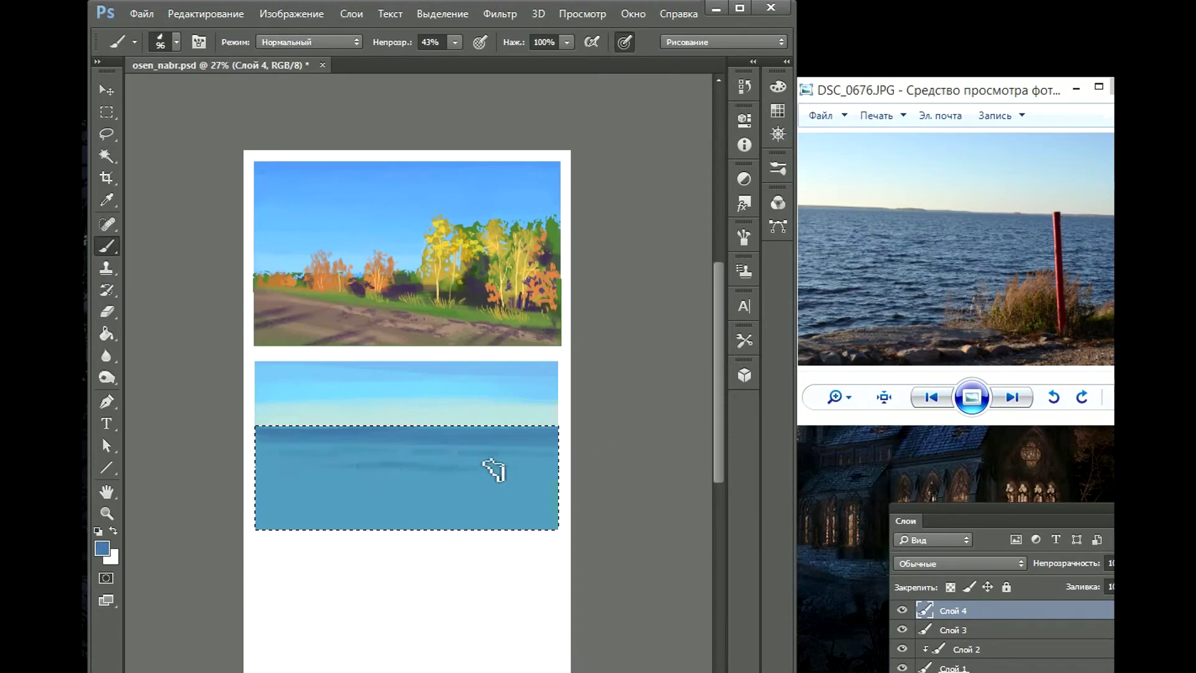
{"action": "left_click", "coordinate": [102, 548]}
{"action": "left_click", "coordinate": [609, 289]}
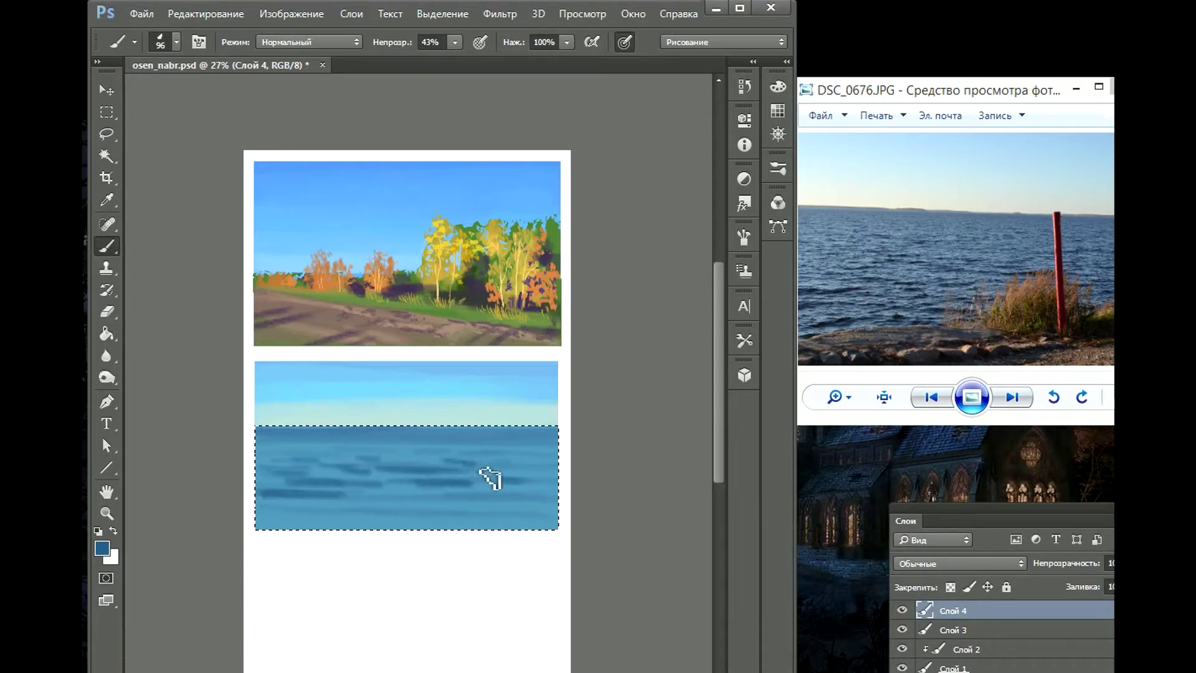
Step: Pick a brown and paint shoreline strokes on new layer Слой 5
{"action": "key", "text": "i"}
{"action": "left_click", "coordinate": [102, 548]}
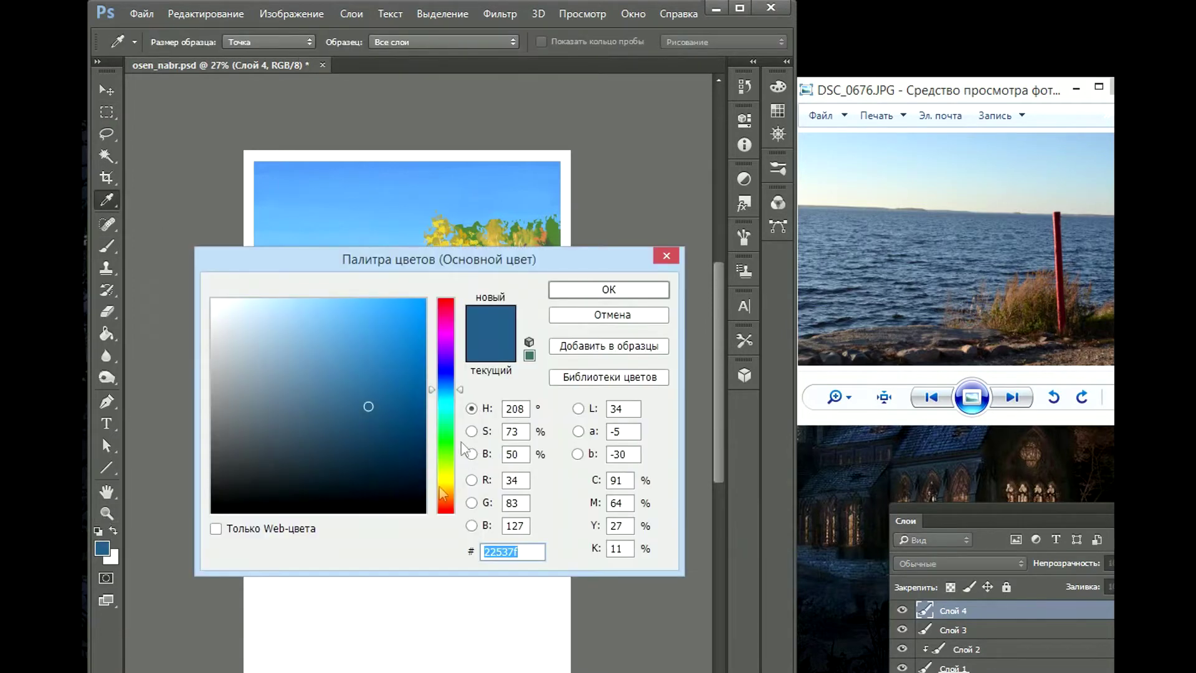
{"action": "left_click", "coordinate": [444, 501]}
{"action": "left_click", "coordinate": [288, 421]}
{"action": "left_click", "coordinate": [609, 288]}
{"action": "key", "text": "b"}
{"action": "right_click", "coordinate": [152, 205]}
{"action": "mouse_move", "coordinate": [405, 517]}
{"action": "left_mouse_down"}
{"action": "mouse_move", "coordinate": [259, 516]}
{"action": "mouse_move", "coordinate": [554, 512]}
{"action": "mouse_move", "coordinate": [261, 511]}
{"action": "left_mouse_up"}
{"action": "left_click", "coordinate": [102, 549]}
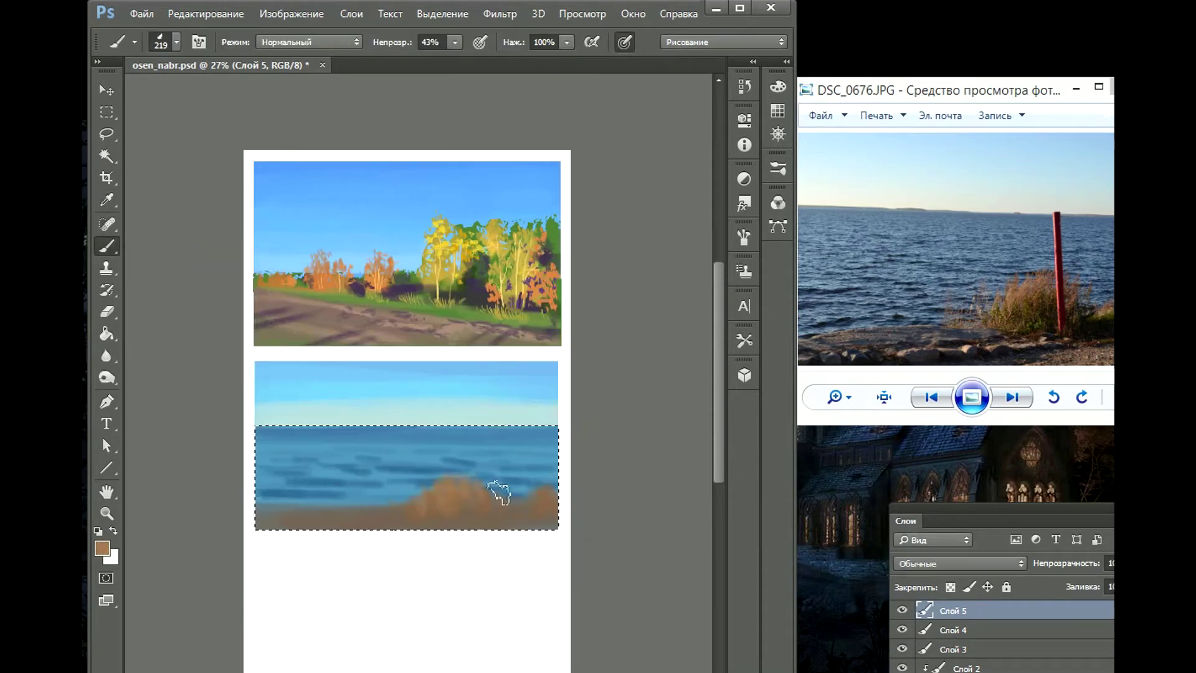
Step: Paint darker brown over the right-hand dry-grass clump
{"action": "left_click", "coordinate": [102, 548]}
{"action": "mouse_move", "coordinate": [510, 499]}
{"action": "left_mouse_down"}
{"action": "mouse_move", "coordinate": [286, 523]}
{"action": "mouse_move", "coordinate": [486, 520]}
{"action": "left_mouse_up"}
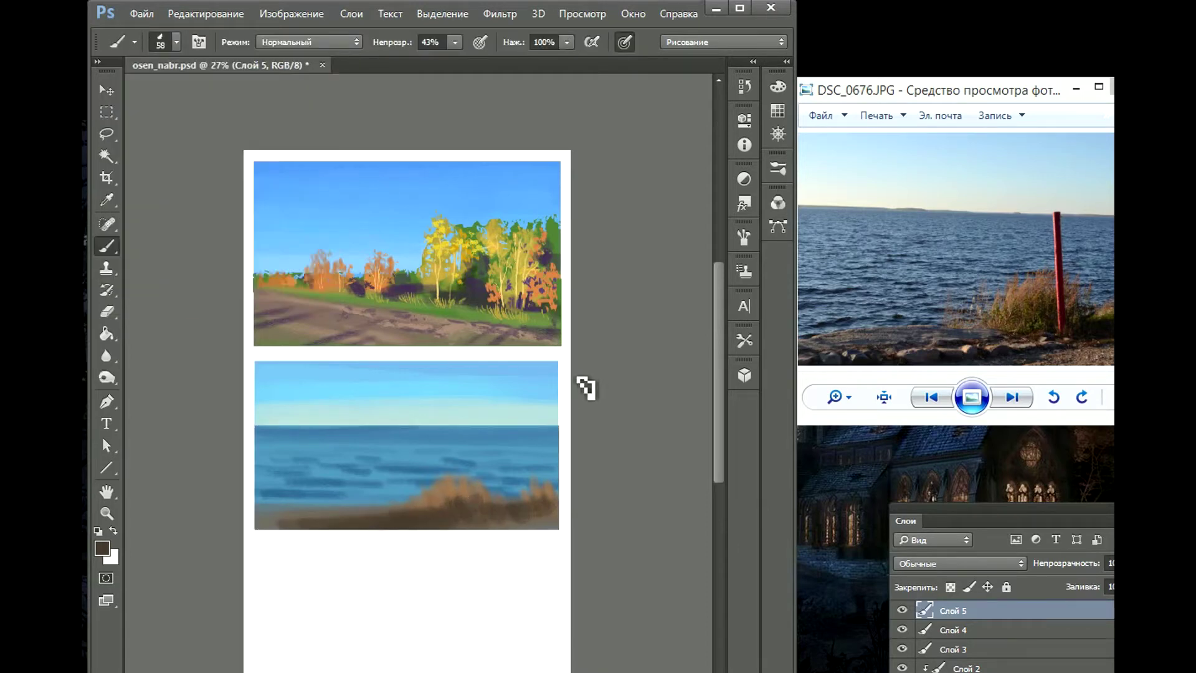
{"action": "scroll", "coordinate": [432, 432], "scroll_direction": "up", "scroll_amount": 5}
{"action": "scroll", "coordinate": [432, 432], "scroll_direction": "down", "scroll_amount": 1}
Step: Paint a dark slate-blue distant shore strip along the whole horizon
{"action": "left_click", "coordinate": [472, 403], "text": "alt"}
{"action": "left_click", "coordinate": [427, 399], "text": "alt"}
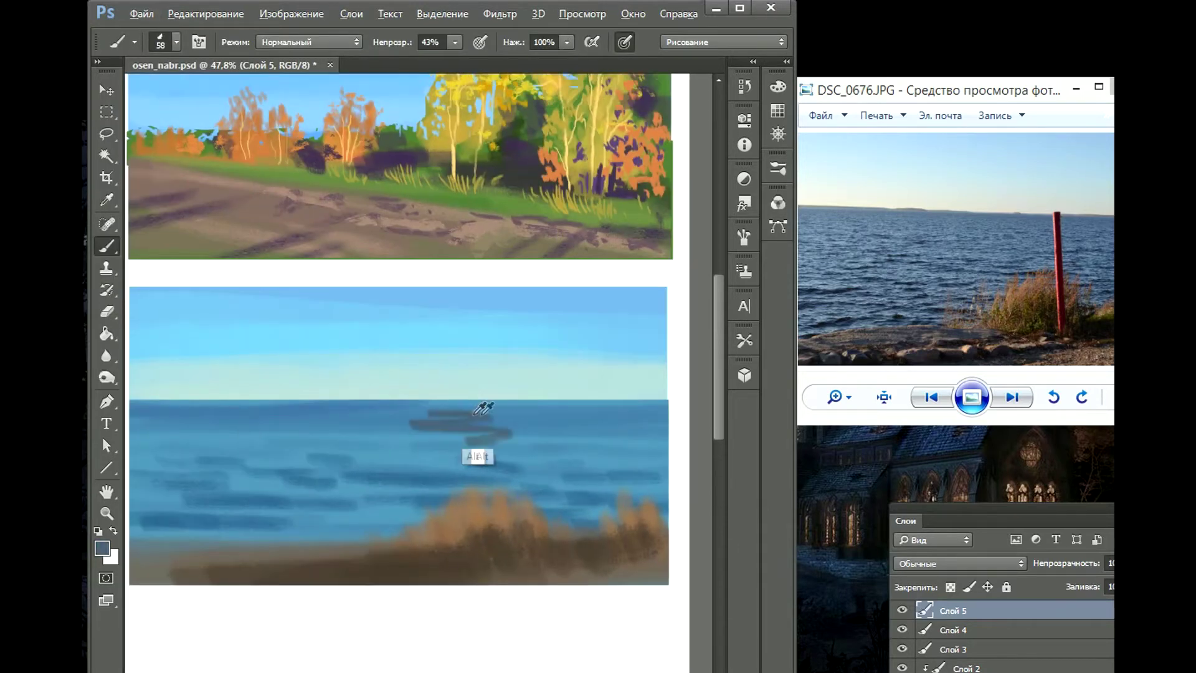
{"action": "left_click_drag", "start_coordinate": [430, 398], "coordinate": [667, 398]}
{"action": "left_click_drag", "start_coordinate": [335, 401], "coordinate": [131, 400]}
{"action": "scroll", "coordinate": [420, 350], "scroll_direction": "down", "scroll_amount": 1}
Step: Select the sea study area and paint light-blue waves across the water
{"action": "key", "text": "m"}
{"action": "left_click_drag", "start_coordinate": [155, 291], "coordinate": [647, 565]}
{"action": "key", "text": "b"}
{"action": "left_click", "coordinate": [101, 547]}
{"action": "left_click", "coordinate": [611, 289]}
{"action": "mouse_move", "coordinate": [287, 481]}
{"action": "left_mouse_down"}
{"action": "mouse_move", "coordinate": [239, 481]}
{"action": "mouse_move", "coordinate": [311, 502]}
{"action": "left_mouse_up"}
{"action": "left_click_drag", "start_coordinate": [429, 479], "coordinate": [337, 460]}
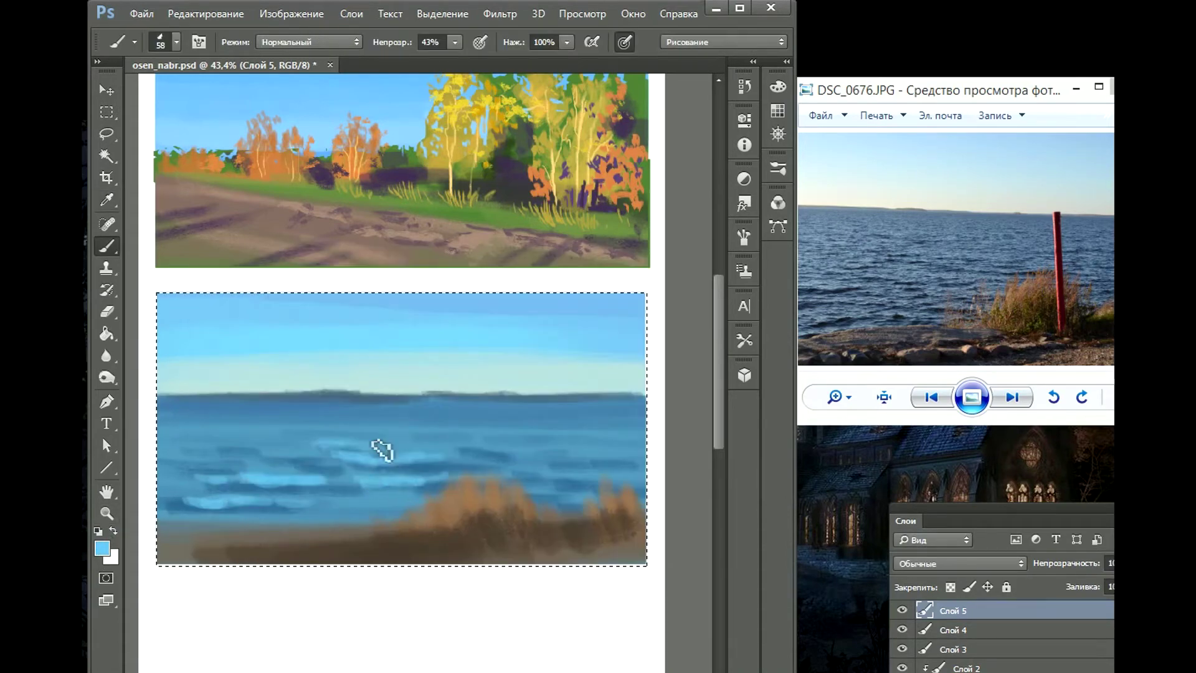
{"action": "left_click_drag", "start_coordinate": [411, 444], "coordinate": [293, 464]}
{"action": "mouse_move", "coordinate": [436, 461]}
{"action": "left_mouse_down"}
{"action": "mouse_move", "coordinate": [496, 449]}
{"action": "mouse_move", "coordinate": [439, 439]}
{"action": "left_mouse_up"}
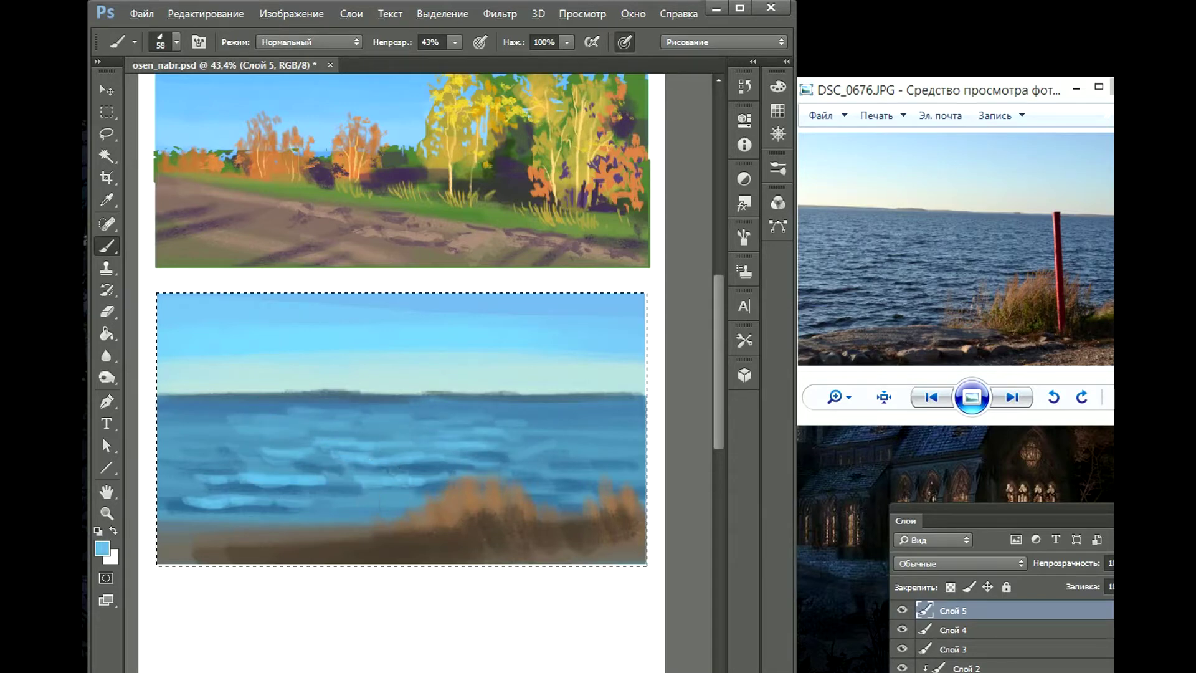
{"action": "left_click_drag", "start_coordinate": [339, 436], "coordinate": [158, 464]}
{"action": "left_click_drag", "start_coordinate": [162, 408], "coordinate": [280, 417]}
Step: Paint a pale yellow glow along the horizon
{"action": "left_click", "coordinate": [249, 458], "text": "alt"}
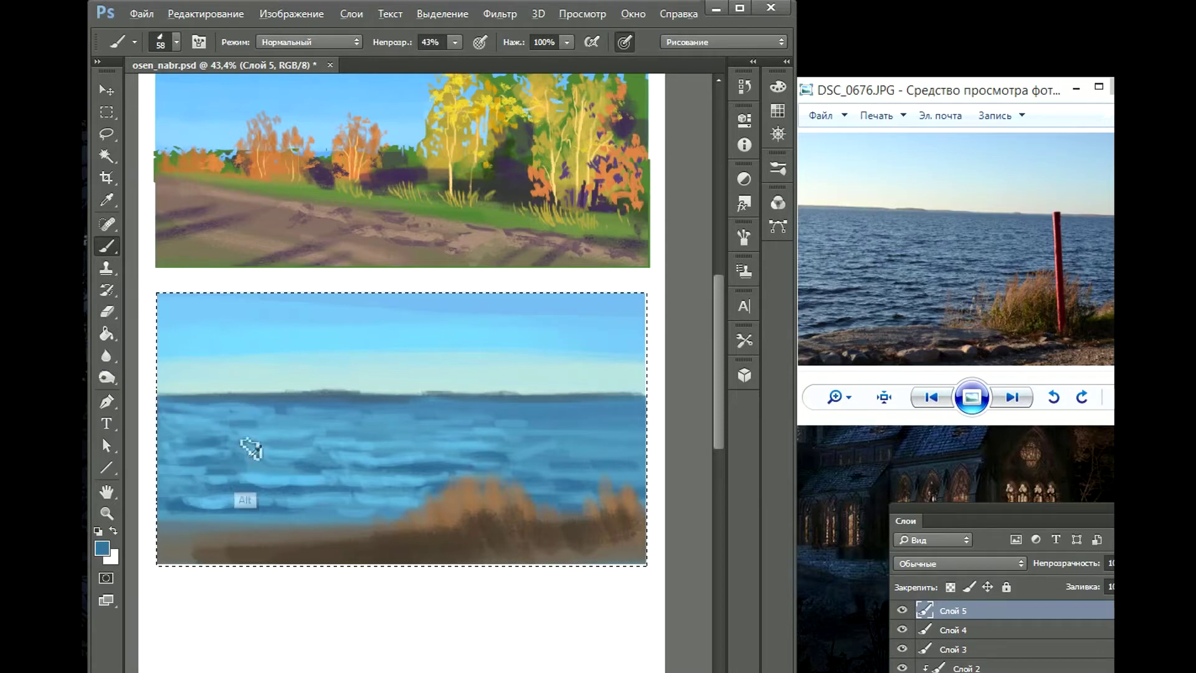
{"action": "left_click", "coordinate": [215, 517], "text": "alt"}
{"action": "scroll", "coordinate": [240, 361], "scroll_direction": "up", "scroll_amount": 1}
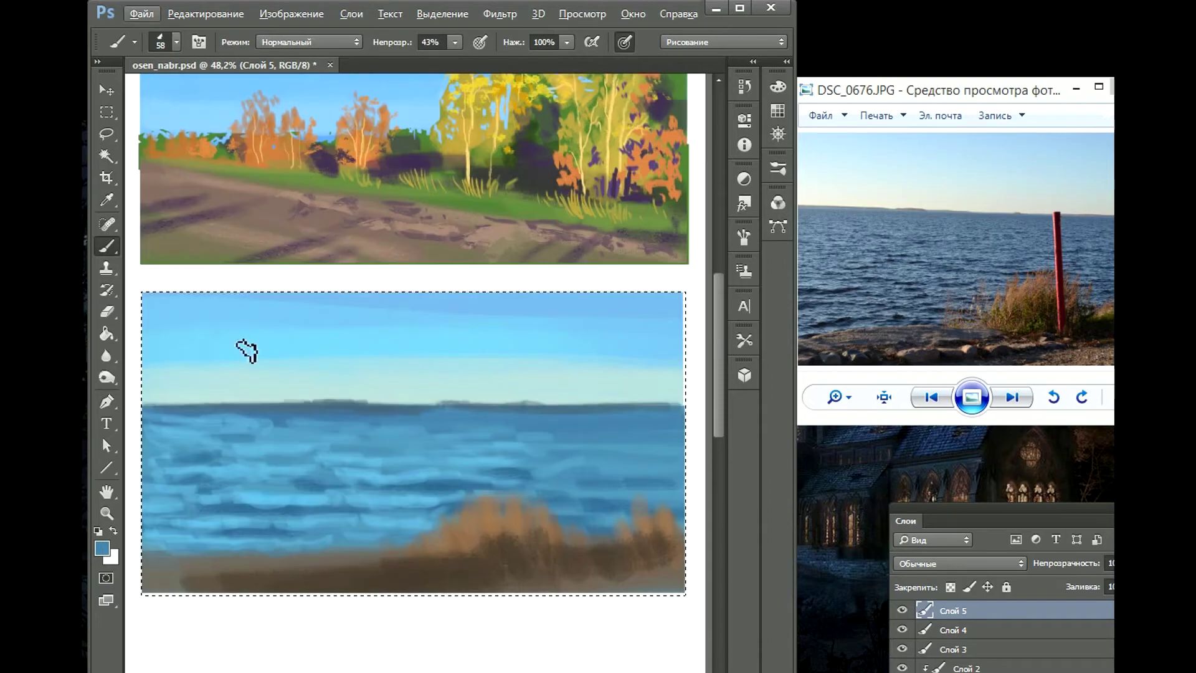
{"action": "left_click", "coordinate": [243, 352], "text": "alt"}
{"action": "left_click", "coordinate": [102, 548]}
{"action": "left_click", "coordinate": [287, 310]}
{"action": "key", "text": "Return"}
{"action": "left_click_drag", "start_coordinate": [200, 400], "coordinate": [534, 405]}
Step: Enlarge the brush and paint peach shoreline stones along the bottom
{"action": "scroll", "coordinate": [503, 350], "scroll_direction": "down", "scroll_amount": 1}
{"action": "scroll", "coordinate": [503, 349], "scroll_direction": "up", "scroll_amount": 1}
{"action": "key", "text": "bracketright"}
{"action": "key", "text": "bracketright"}
{"action": "key", "text": "bracketright"}
{"action": "scroll", "coordinate": [548, 395], "scroll_direction": "down", "scroll_amount": 1}
{"action": "scroll", "coordinate": [484, 427], "scroll_direction": "up", "scroll_amount": 1}
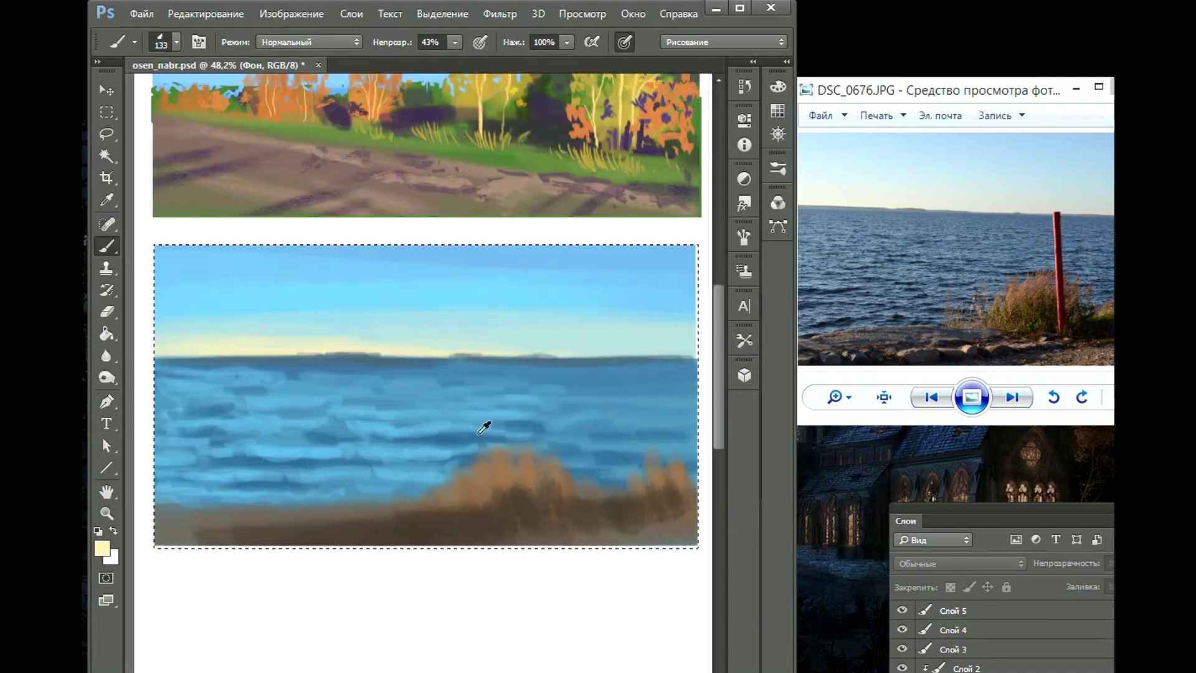
{"action": "left_click", "coordinate": [102, 548]}
{"action": "left_click", "coordinate": [622, 298]}
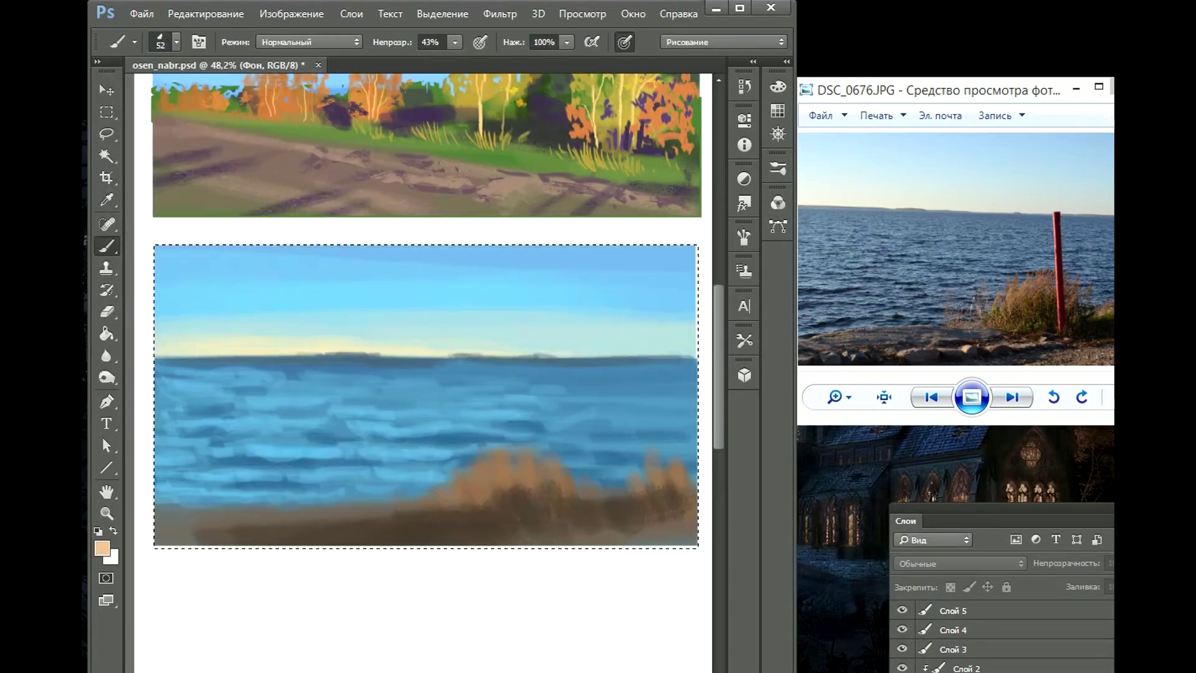
{"action": "mouse_move", "coordinate": [377, 528]}
{"action": "left_mouse_down"}
{"action": "mouse_move", "coordinate": [267, 530]}
{"action": "mouse_move", "coordinate": [451, 500]}
{"action": "mouse_move", "coordinate": [549, 517]}
{"action": "left_mouse_up"}
{"action": "left_click", "coordinate": [517, 483], "text": "alt"}
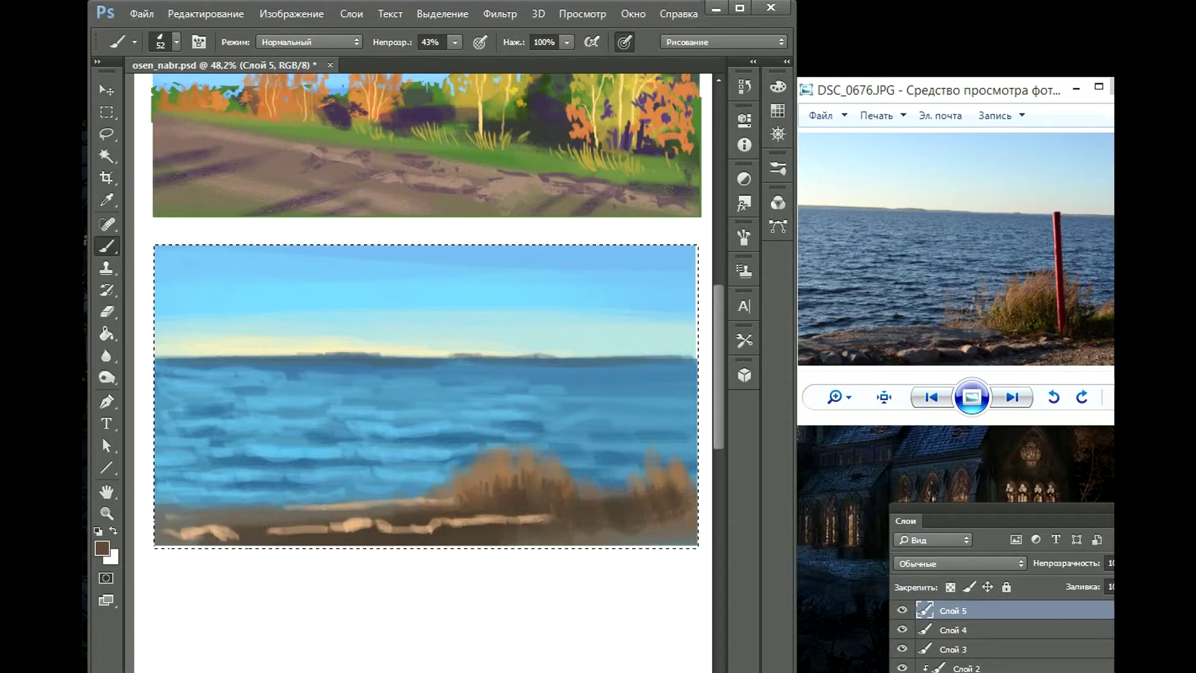
Step: Add brown and lighter shoreline strokes, a dark purple shadow, then a new layer
{"action": "left_click_drag", "start_coordinate": [552, 518], "coordinate": [656, 517]}
{"action": "left_click_drag", "start_coordinate": [548, 540], "coordinate": [645, 537]}
{"action": "left_click", "coordinate": [267, 435]}
{"action": "key", "text": "Return"}
{"action": "mouse_move", "coordinate": [579, 501]}
{"action": "left_mouse_down"}
{"action": "mouse_move", "coordinate": [622, 496]}
{"action": "mouse_move", "coordinate": [700, 520]}
{"action": "left_mouse_up"}
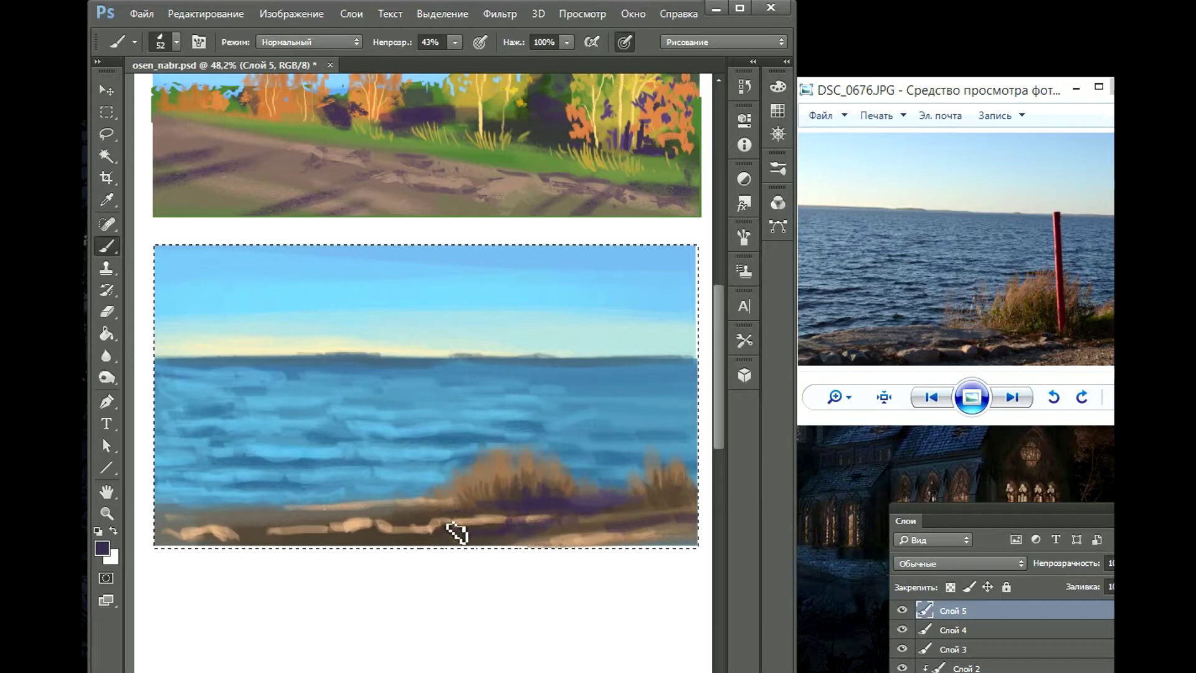
{"action": "key", "text": "ctrl+shift+alt+n"}
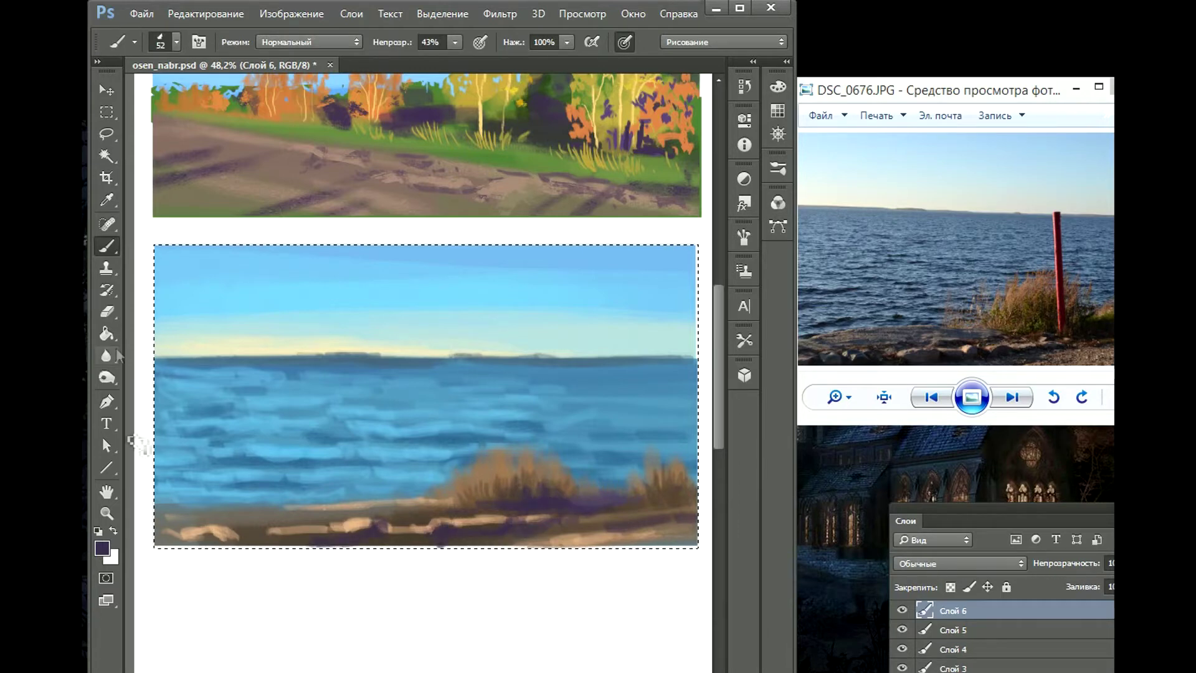
Step: Select a thin vertical strip and tilt it with Transform Selection
{"action": "key", "text": "m"}
{"action": "mouse_move", "coordinate": [538, 347]}
{"action": "left_mouse_down"}
{"action": "mouse_move", "coordinate": [523, 526]}
{"action": "mouse_move", "coordinate": [561, 526]}
{"action": "left_mouse_up"}
{"action": "right_click", "coordinate": [523, 527]}
{"action": "key", "text": "Escape"}
{"action": "right_click", "coordinate": [523, 352]}
{"action": "left_click", "coordinate": [591, 556]}
{"action": "left_click_drag", "start_coordinate": [541, 503], "coordinate": [541, 484]}
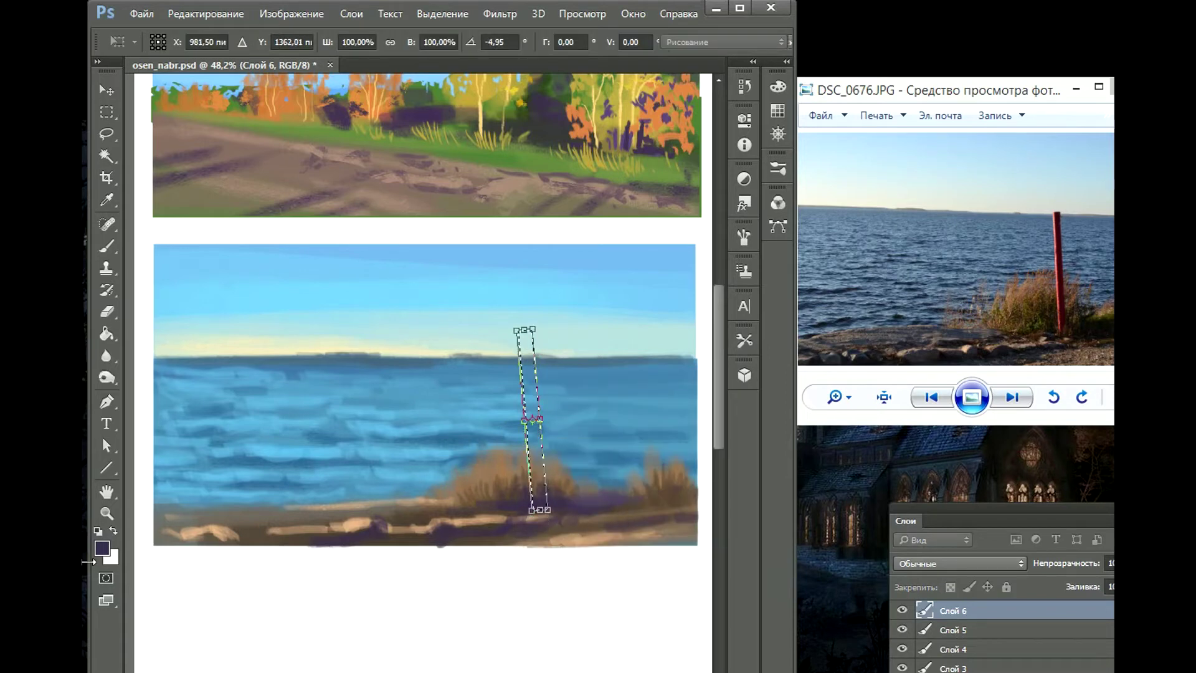
{"action": "left_click", "coordinate": [107, 200]}
Step: Fill the tilted post outline with dark purple
{"action": "left_click", "coordinate": [102, 548]}
{"action": "left_click_drag", "start_coordinate": [445, 359], "coordinate": [445, 343]}
{"action": "left_click", "coordinate": [608, 288]}
{"action": "key", "text": "alt+BackSpace"}
Step: Brush bright red and an orange highlight along the post
{"action": "left_click", "coordinate": [102, 549]}
{"action": "left_click", "coordinate": [383, 315]}
{"action": "key", "text": "Return"}
{"action": "key", "text": "b"}
{"action": "left_click_drag", "start_coordinate": [525, 331], "coordinate": [540, 499]}
{"action": "left_click", "coordinate": [102, 548]}
{"action": "left_click", "coordinate": [374, 315]}
{"action": "key", "text": "Return"}
{"action": "left_click_drag", "start_coordinate": [525, 332], "coordinate": [541, 508]}
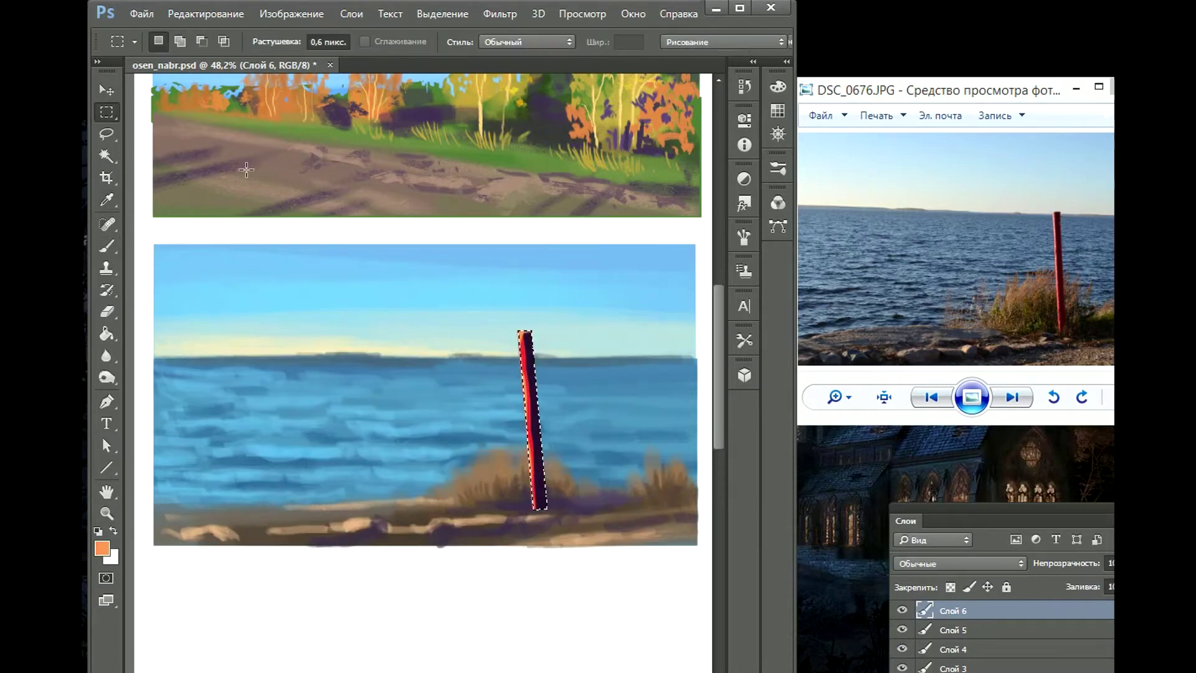
Step: Set brush opacity to 49%, deselect the post and sample its red
{"action": "scroll", "coordinate": [436, 312], "scroll_direction": "down", "scroll_amount": 3}
{"action": "scroll", "coordinate": [435, 311], "scroll_direction": "up", "scroll_amount": 3}
{"action": "left_click", "coordinate": [176, 42]}
{"action": "left_click_drag", "start_coordinate": [216, 94], "coordinate": [227, 93]}
{"action": "key", "text": "4"}
{"action": "key", "text": "9"}
{"action": "left_click", "coordinate": [522, 329], "text": "alt"}
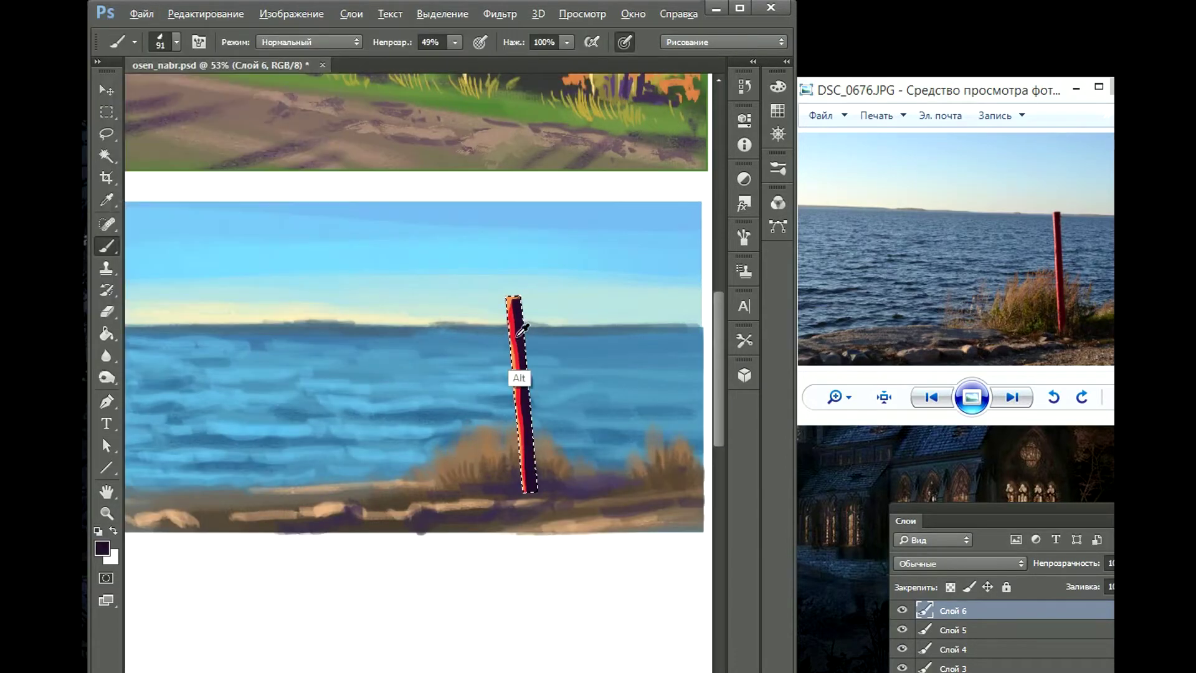
{"action": "key", "text": "ctrl+d"}
{"action": "left_click", "coordinate": [516, 314], "text": "alt"}
{"action": "left_click", "coordinate": [176, 42]}
{"action": "key", "text": "Escape"}
Step: On a new layer, paint peach grass blades around the post base and right shore
{"action": "key", "text": "ctrl+shift+alt+n"}
{"action": "left_click", "coordinate": [102, 547]}
{"action": "left_click", "coordinate": [329, 305]}
{"action": "left_click", "coordinate": [631, 292]}
{"action": "left_click_drag", "start_coordinate": [492, 479], "coordinate": [498, 430]}
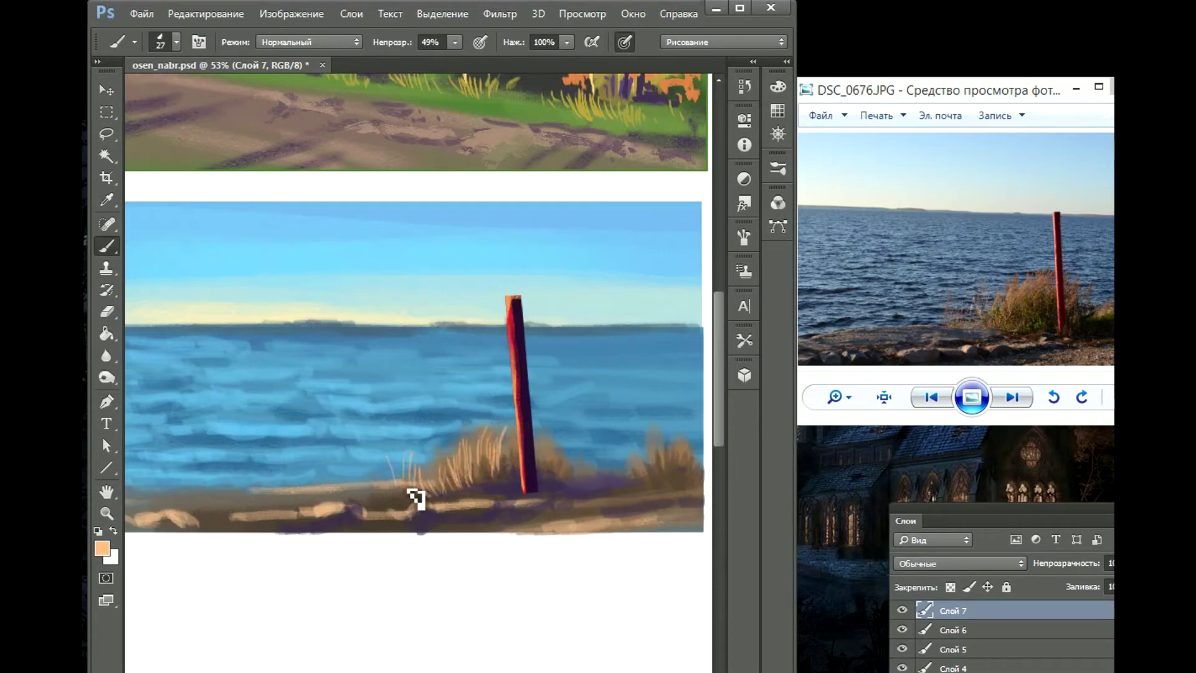
{"action": "left_click", "coordinate": [502, 484], "text": "alt"}
{"action": "left_click_drag", "start_coordinate": [557, 479], "coordinate": [567, 432]}
{"action": "left_click_drag", "start_coordinate": [623, 486], "coordinate": [629, 461]}
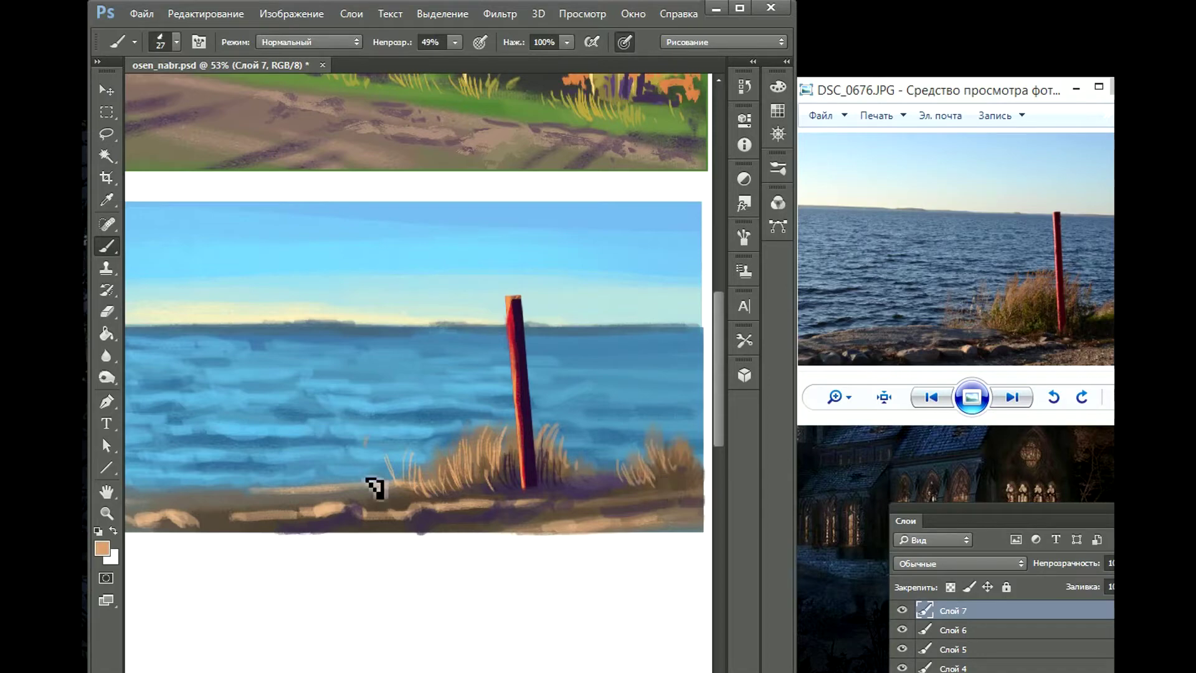
{"action": "scroll", "coordinate": [386, 249], "scroll_direction": "down", "scroll_amount": 3}
{"action": "scroll", "coordinate": [386, 249], "scroll_direction": "up", "scroll_amount": 4}
Step: Select the post's layer and cycle between eraser, marquee and brush tools
{"action": "key", "text": "e"}
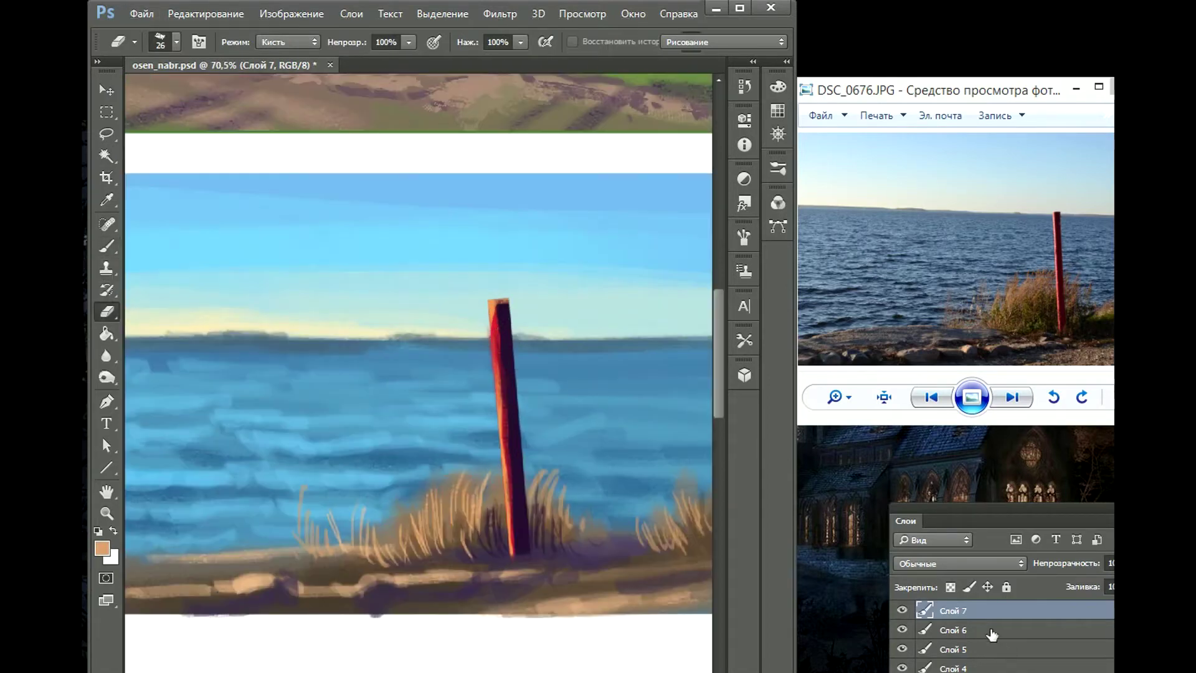
{"action": "left_click", "coordinate": [953, 630]}
{"action": "scroll", "coordinate": [603, 253], "scroll_direction": "down", "scroll_amount": 3}
{"action": "scroll", "coordinate": [413, 256], "scroll_direction": "up", "scroll_amount": 1}
{"action": "key", "text": "m"}
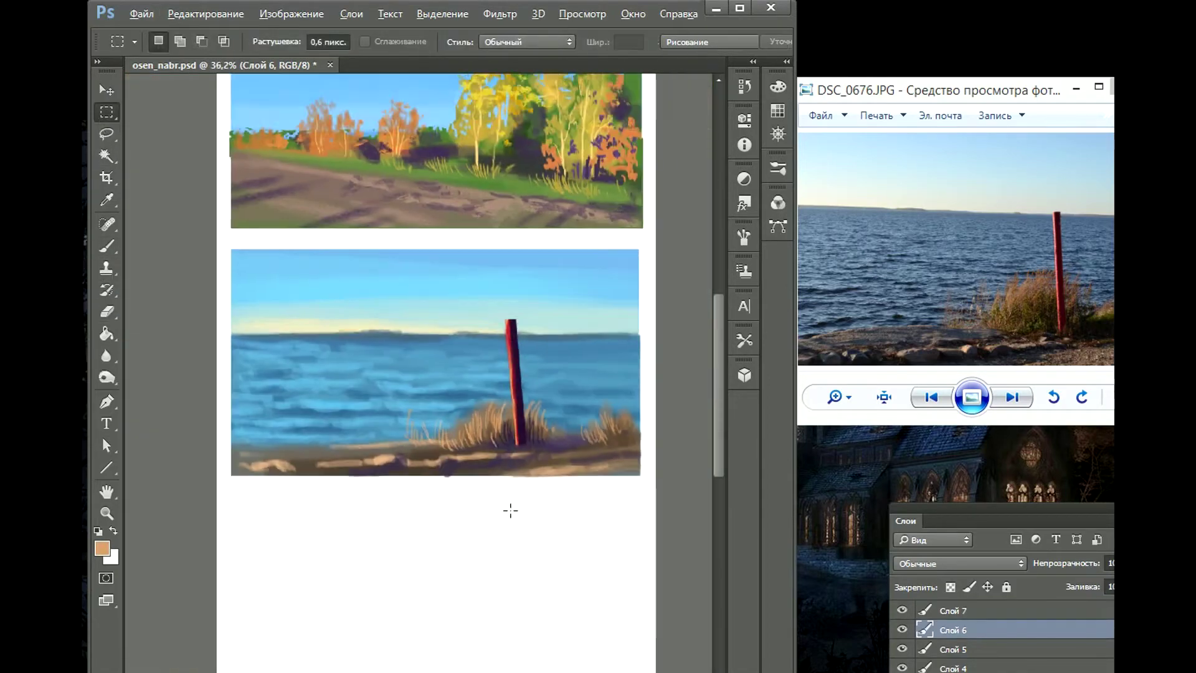
{"action": "scroll", "coordinate": [351, 250], "scroll_direction": "down", "scroll_amount": 2}
{"action": "scroll", "coordinate": [351, 249], "scroll_direction": "up", "scroll_amount": 3}
{"action": "key", "text": "b"}
{"action": "scroll", "coordinate": [876, 268], "scroll_direction": "up", "scroll_amount": 2}
{"action": "scroll", "coordinate": [876, 268], "scroll_direction": "up", "scroll_amount": 2}
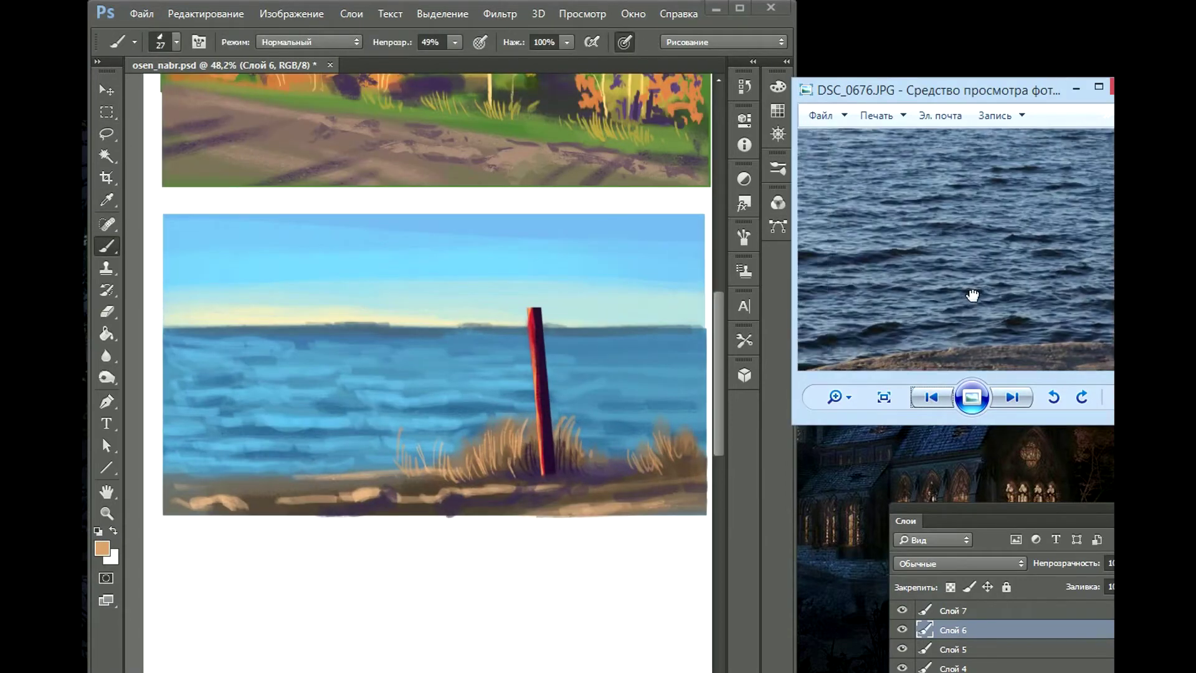
{"action": "scroll", "coordinate": [1033, 289], "scroll_direction": "down", "scroll_amount": 3}
{"action": "scroll", "coordinate": [453, 427], "scroll_direction": "down", "scroll_amount": 1}
{"action": "scroll", "coordinate": [367, 424], "scroll_direction": "up", "scroll_amount": 2}
Step: On the grass layer, paint a dark blue ripple near the shore
{"action": "left_click", "coordinate": [161, 41]}
{"action": "left_click", "coordinate": [943, 610]}
{"action": "key", "text": "Return"}
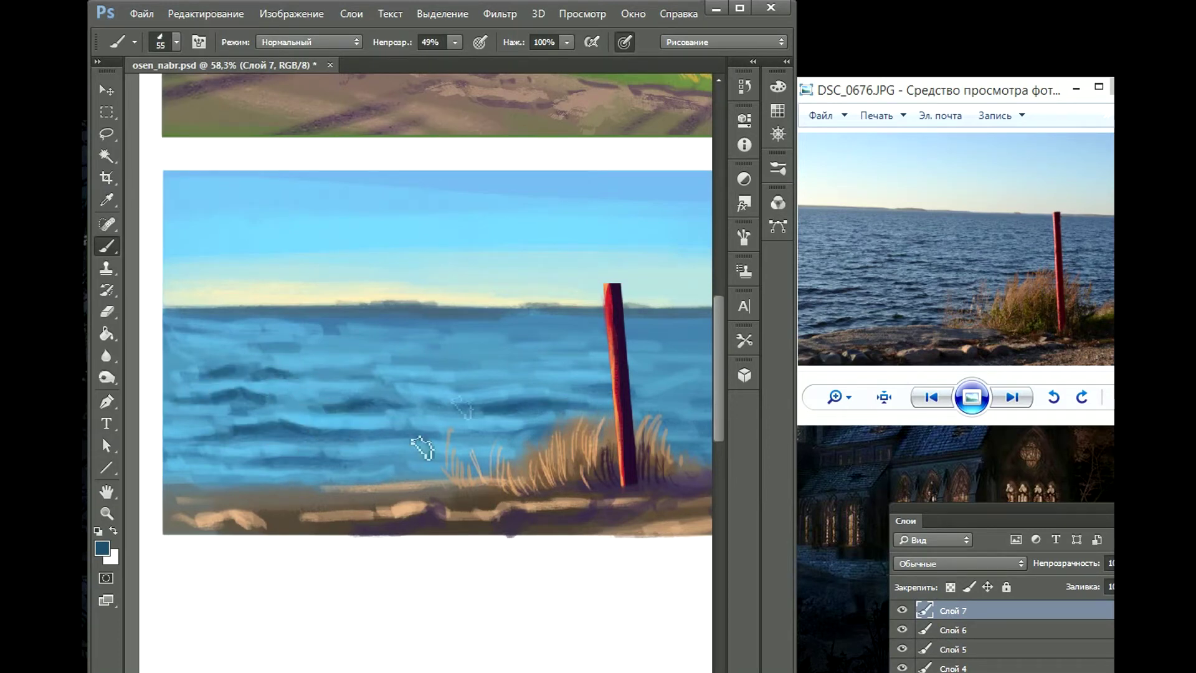
{"action": "left_click_drag", "start_coordinate": [399, 477], "coordinate": [348, 482]}
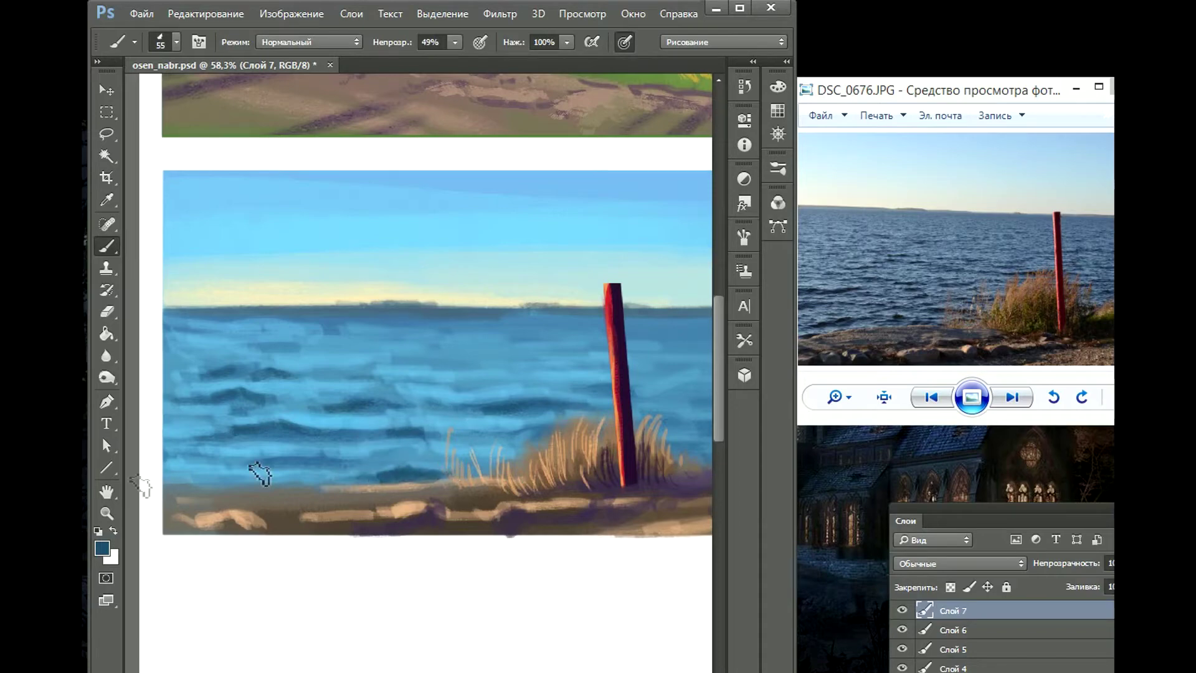
{"action": "scroll", "coordinate": [598, 336], "scroll_direction": "down", "scroll_amount": 3}
{"action": "scroll", "coordinate": [647, 428], "scroll_direction": "up", "scroll_amount": 3}
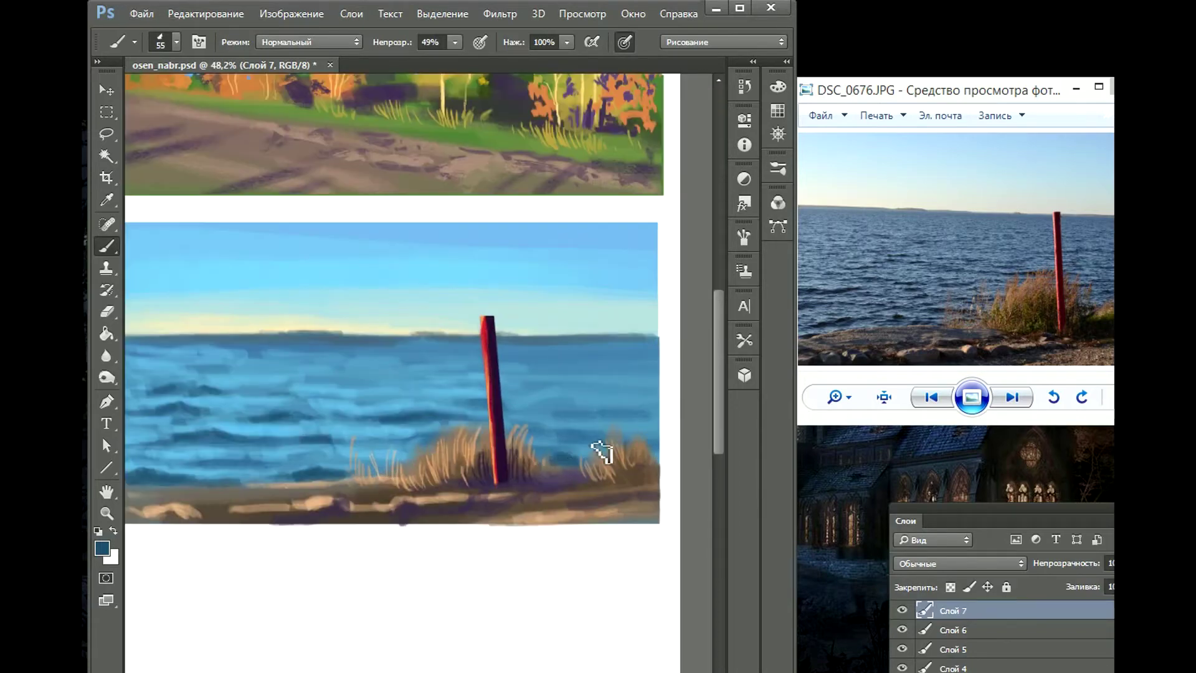
{"action": "right_click", "coordinate": [342, 368]}
{"action": "key", "text": "Escape"}
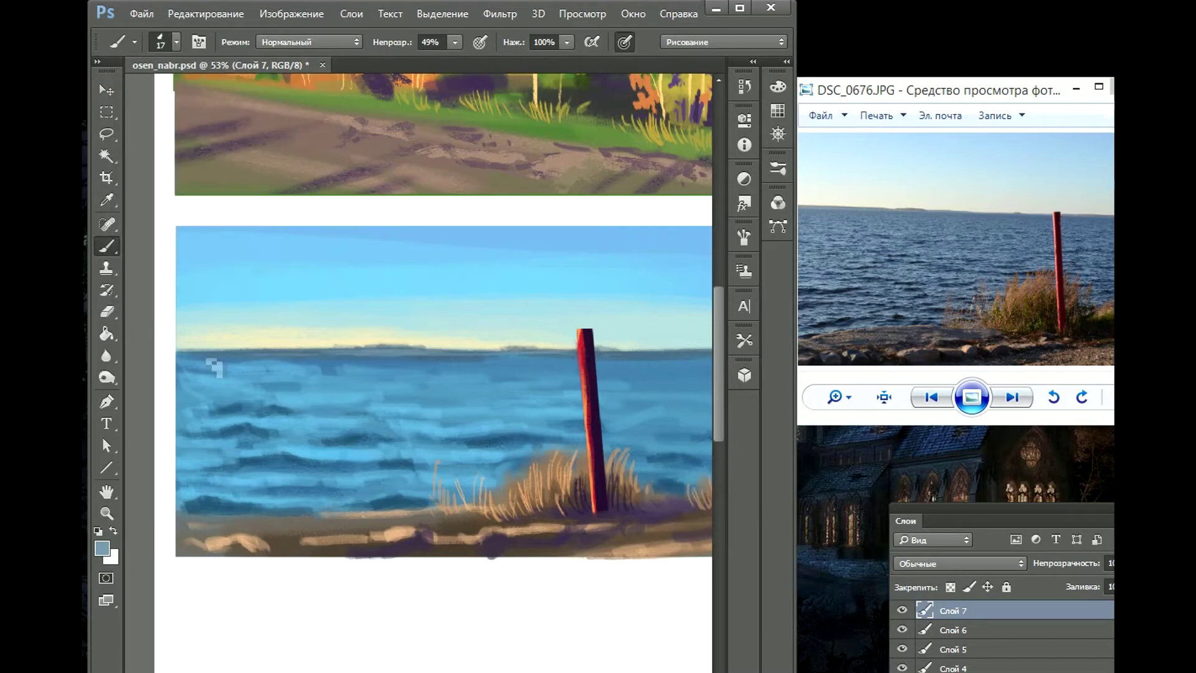
{"action": "scroll", "coordinate": [515, 288], "scroll_direction": "down", "scroll_amount": 2}
{"action": "scroll", "coordinate": [515, 288], "scroll_direction": "down", "scroll_amount": 2}
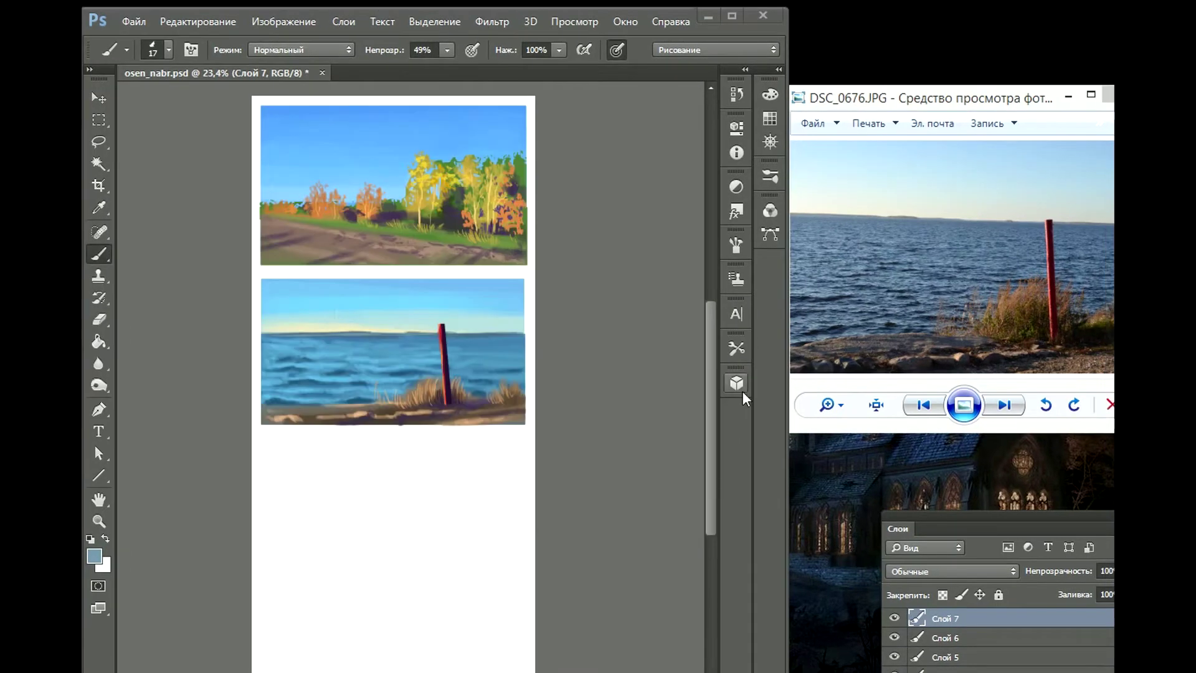
Step: Add a new Multiply layer for shadows with the brush at full opacity
{"action": "key", "text": "ctrl+shift+n"}
{"action": "scroll", "coordinate": [419, 369], "scroll_direction": "up", "scroll_amount": 3}
{"action": "scroll", "coordinate": [418, 368], "scroll_direction": "down", "scroll_amount": 1}
{"action": "key", "text": "0"}
{"action": "left_click", "coordinate": [951, 571]}
{"action": "left_click", "coordinate": [921, 285]}
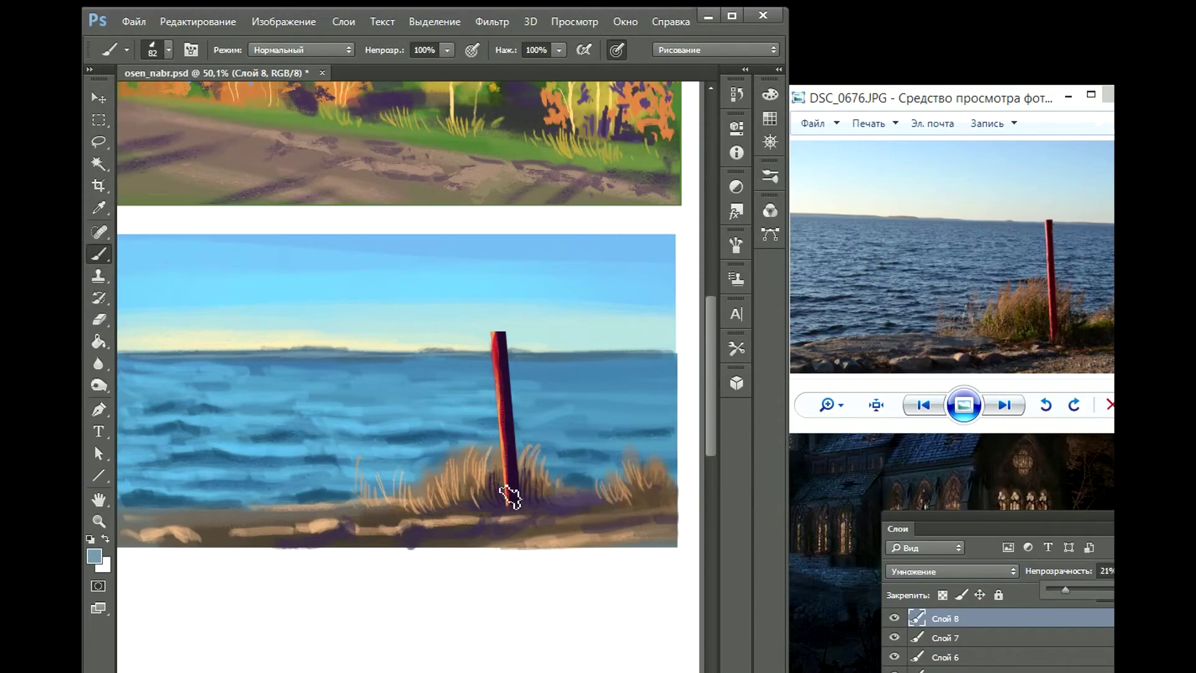
Step: Paint a dark shadow band along the grass base and shoreline
{"action": "left_click_drag", "start_coordinate": [461, 499], "coordinate": [679, 492]}
{"action": "mouse_move", "coordinate": [487, 502]}
{"action": "left_mouse_down"}
{"action": "mouse_move", "coordinate": [369, 502]}
{"action": "mouse_move", "coordinate": [587, 515]}
{"action": "mouse_move", "coordinate": [142, 529]}
{"action": "left_mouse_up"}
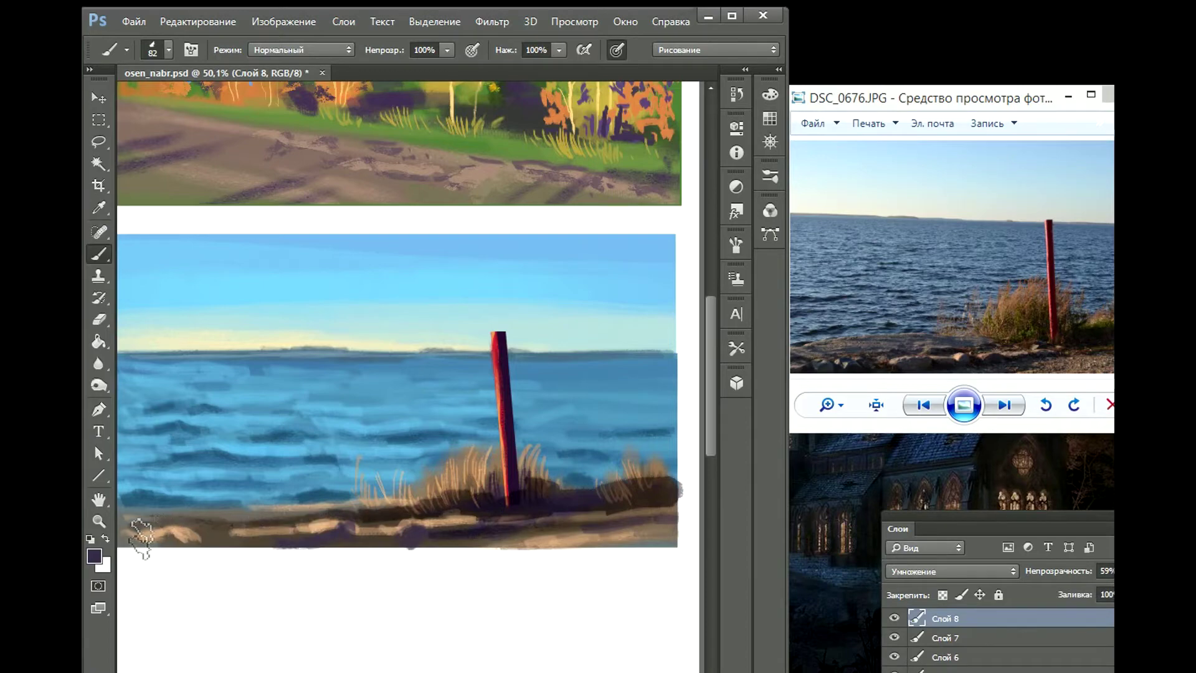
{"action": "scroll", "coordinate": [152, 507], "scroll_direction": "down", "scroll_amount": 1}
{"action": "key", "text": "e"}
{"action": "key", "text": "b"}
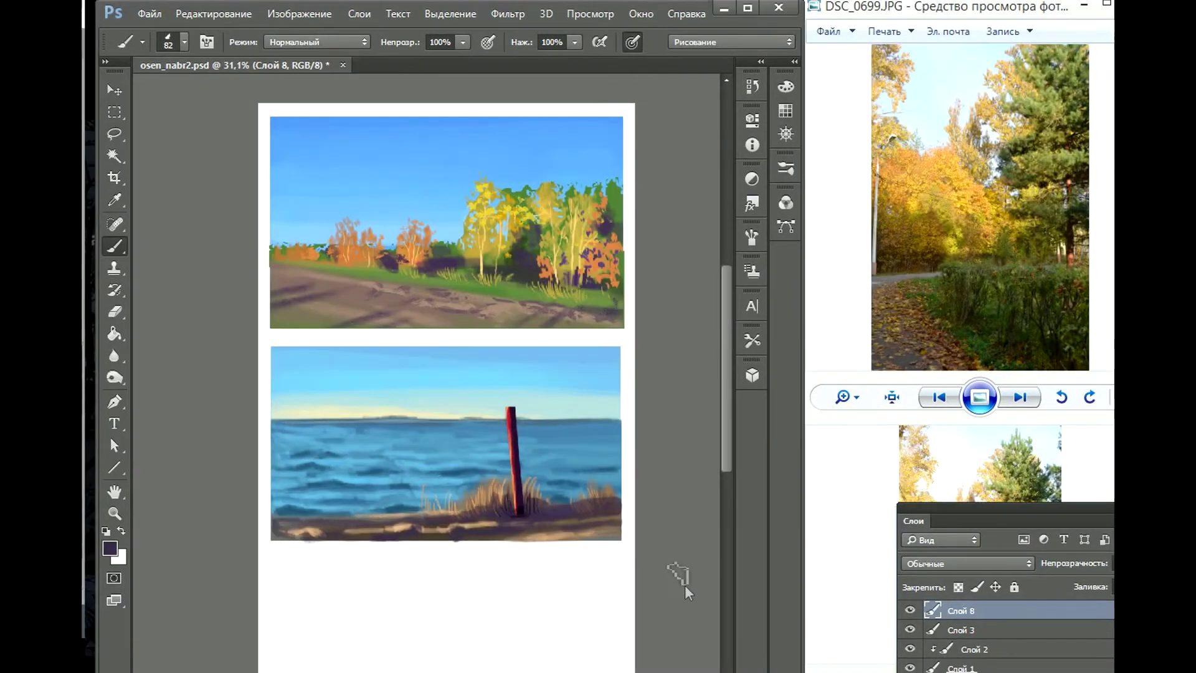
Step: Select an empty area below the sea study and sample a light blue sky colour
{"action": "scroll", "coordinate": [689, 593], "scroll_direction": "down", "scroll_amount": 1}
{"action": "scroll", "coordinate": [383, 427], "scroll_direction": "up", "scroll_amount": 5}
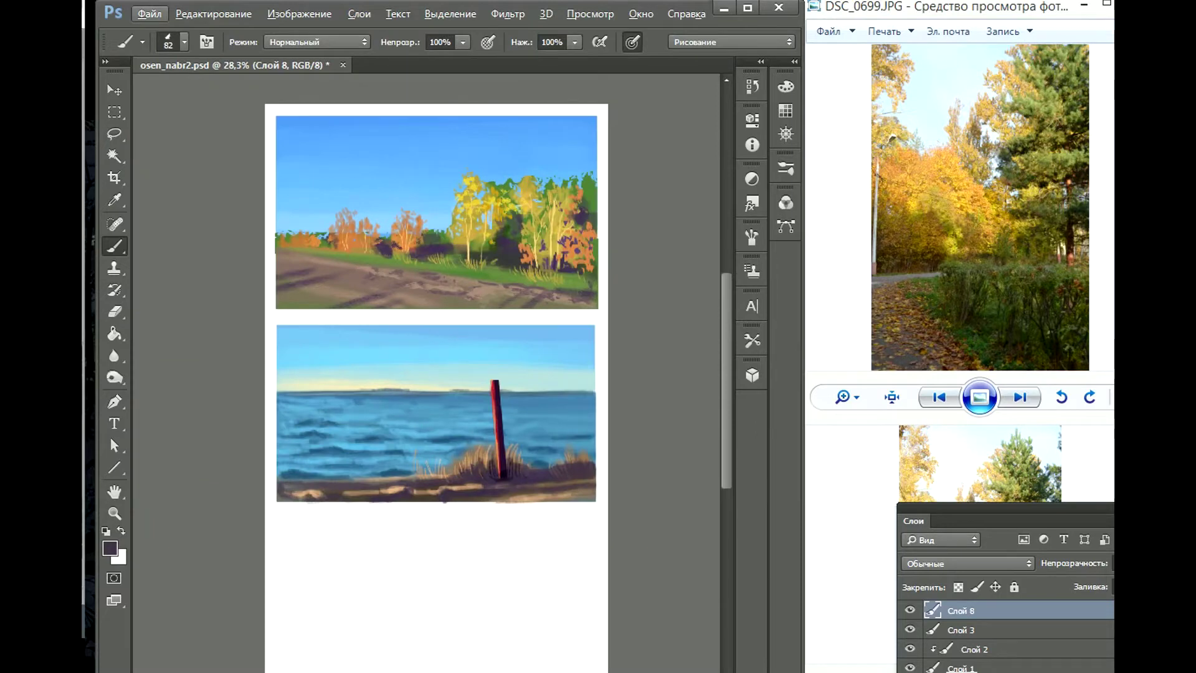
{"action": "key", "text": "m"}
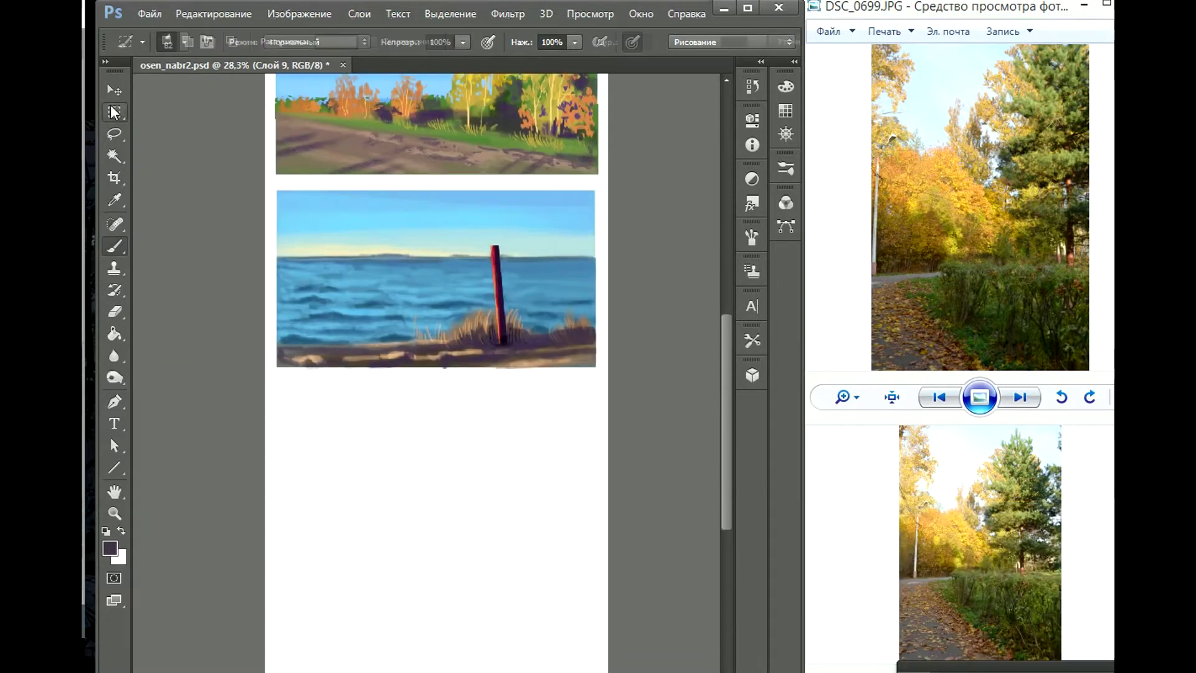
{"action": "mouse_move", "coordinate": [278, 386]}
{"action": "left_mouse_down"}
{"action": "mouse_move", "coordinate": [588, 558]}
{"action": "mouse_move", "coordinate": [264, 365]}
{"action": "left_mouse_up"}
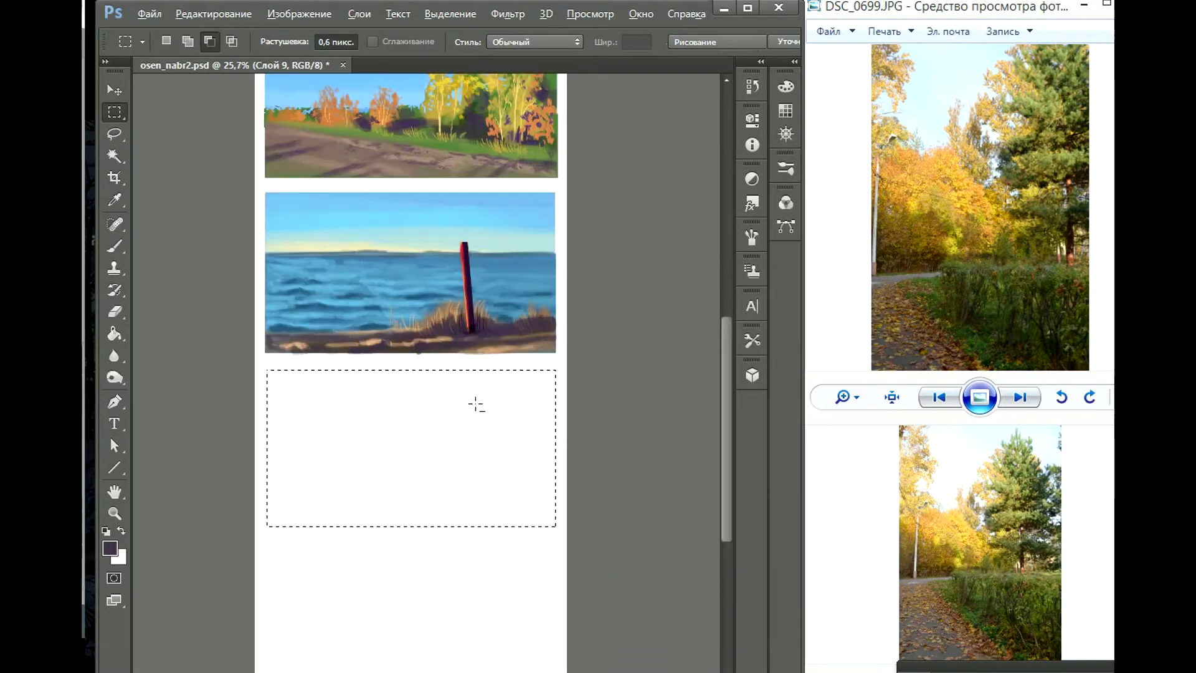
{"action": "scroll", "coordinate": [350, 524], "scroll_direction": "down", "scroll_amount": 2}
{"action": "scroll", "coordinate": [350, 524], "scroll_direction": "up", "scroll_amount": 2}
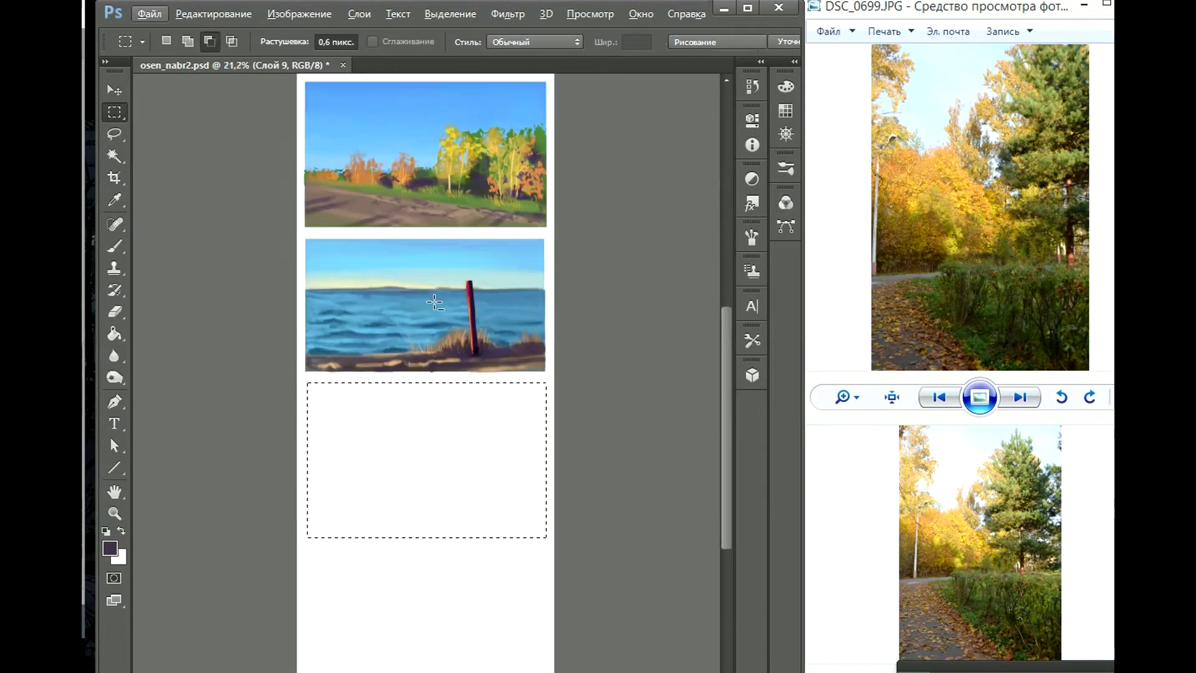
{"action": "key", "text": "i"}
{"action": "left_click", "coordinate": [324, 125]}
{"action": "left_click", "coordinate": [110, 548]}
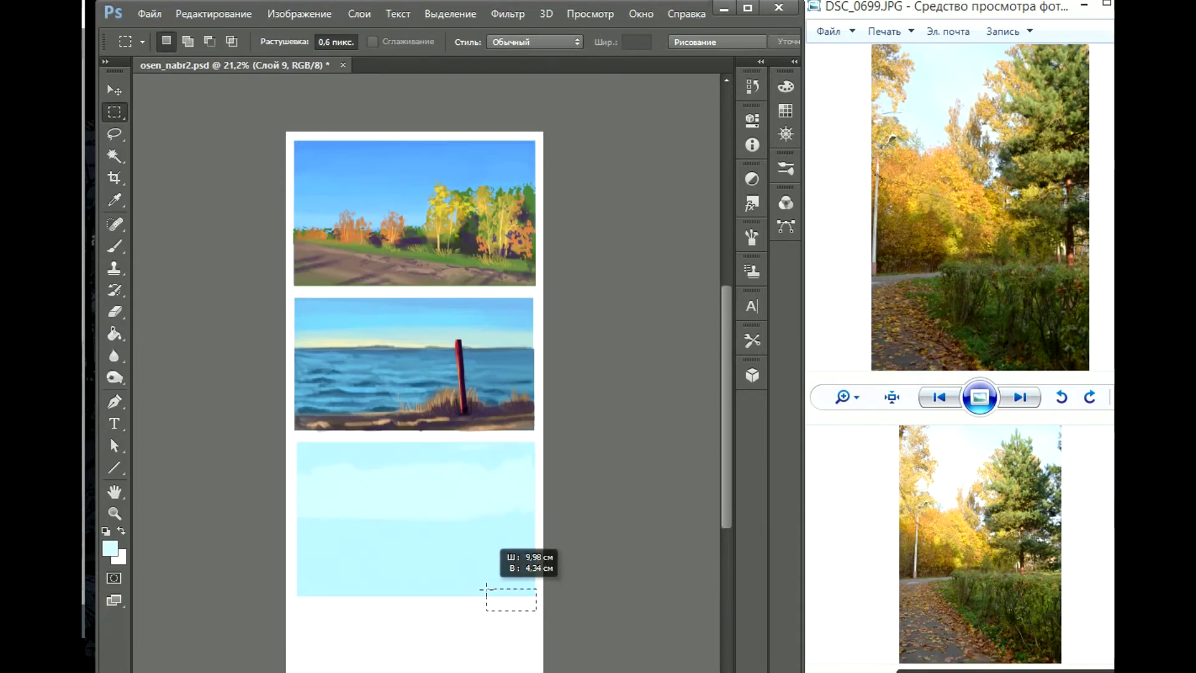
Step: On a new layer, fill the park study's lower band with grey (#6b767d)
{"action": "left_click_drag", "start_coordinate": [534, 604], "coordinate": [297, 522]}
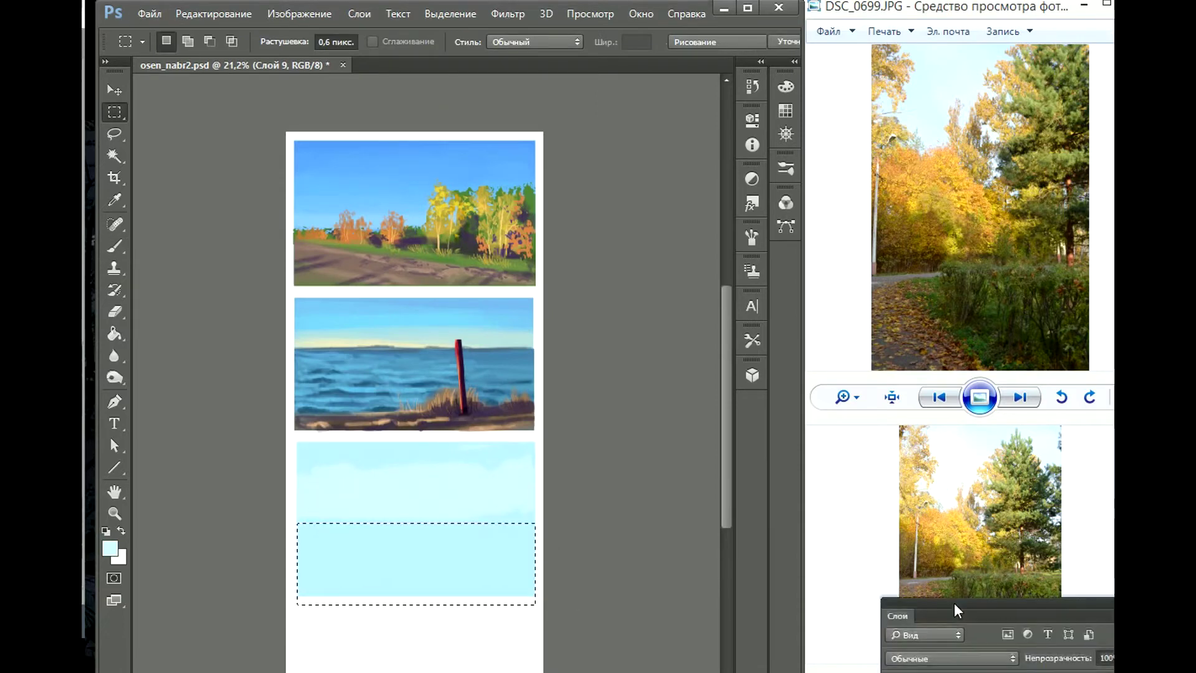
{"action": "key", "text": "ctrl+shift+alt+n"}
{"action": "left_click_drag", "start_coordinate": [562, 623], "coordinate": [275, 512]}
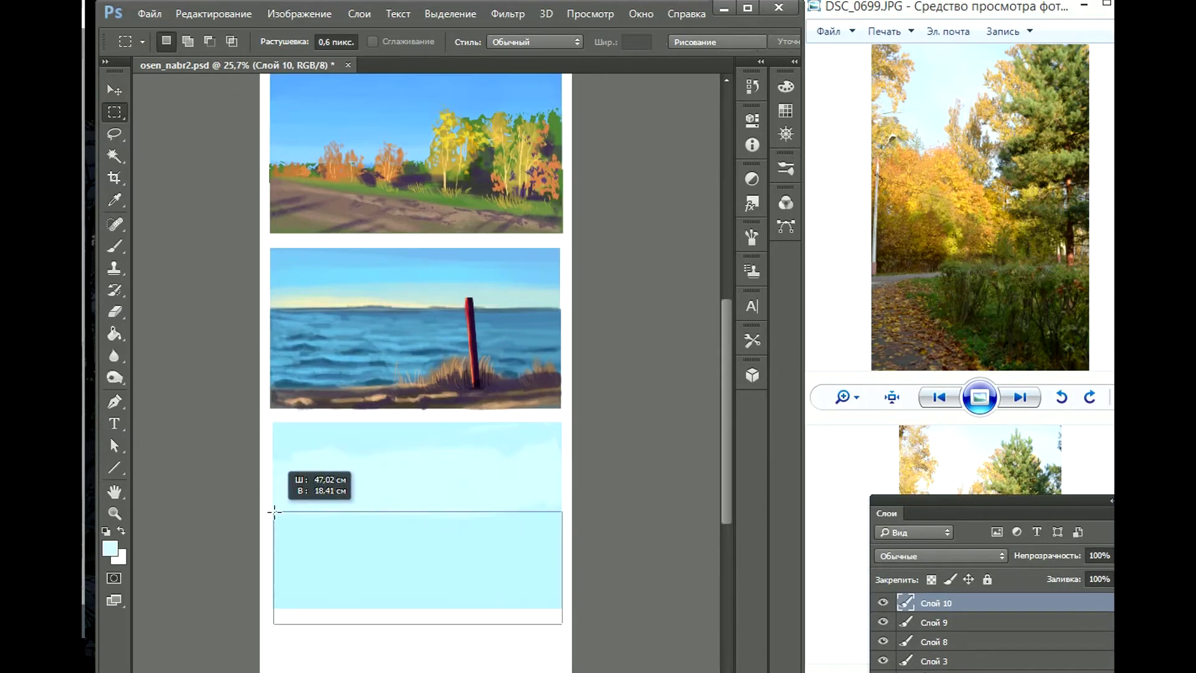
{"action": "left_click", "coordinate": [110, 548]}
{"action": "left_click_drag", "start_coordinate": [318, 427], "coordinate": [291, 441]}
{"action": "left_click", "coordinate": [248, 406]}
{"action": "left_click", "coordinate": [616, 289]}
{"action": "key", "text": "alt+BackSpace"}
Step: Lasso the treeline silhouette above the grey band and add the rectangle beneath it
{"action": "key", "text": "b"}
{"action": "right_click", "coordinate": [248, 94]}
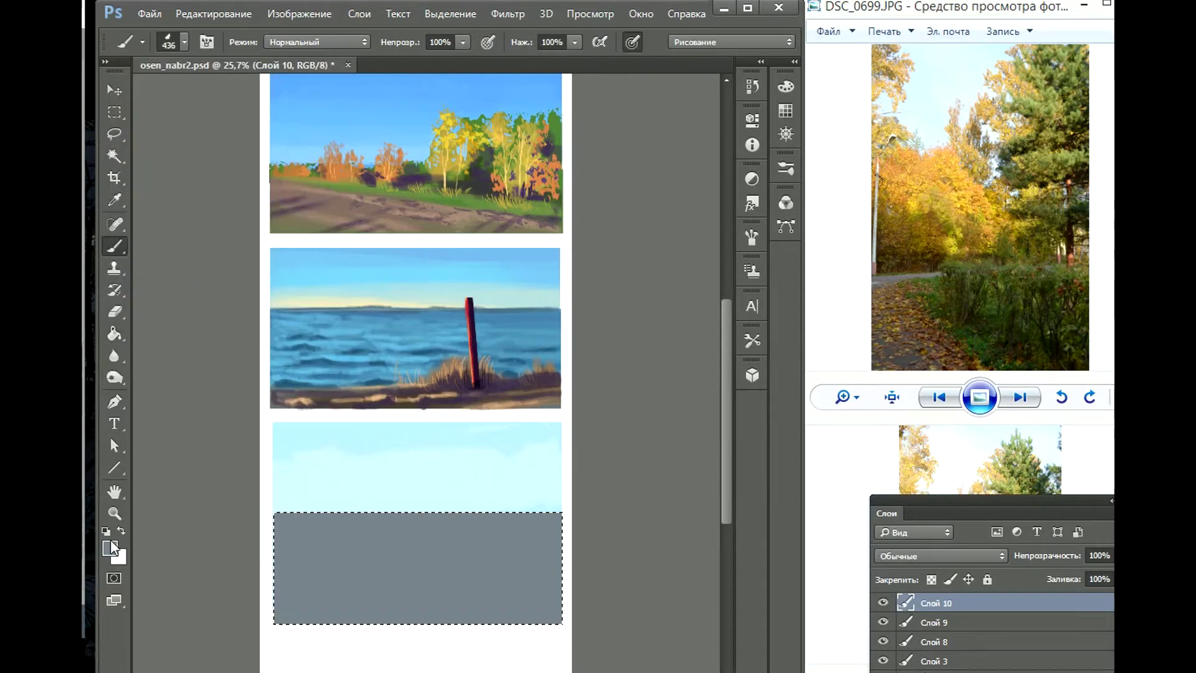
{"action": "key", "text": "ctrl+d"}
{"action": "left_click", "coordinate": [114, 133]}
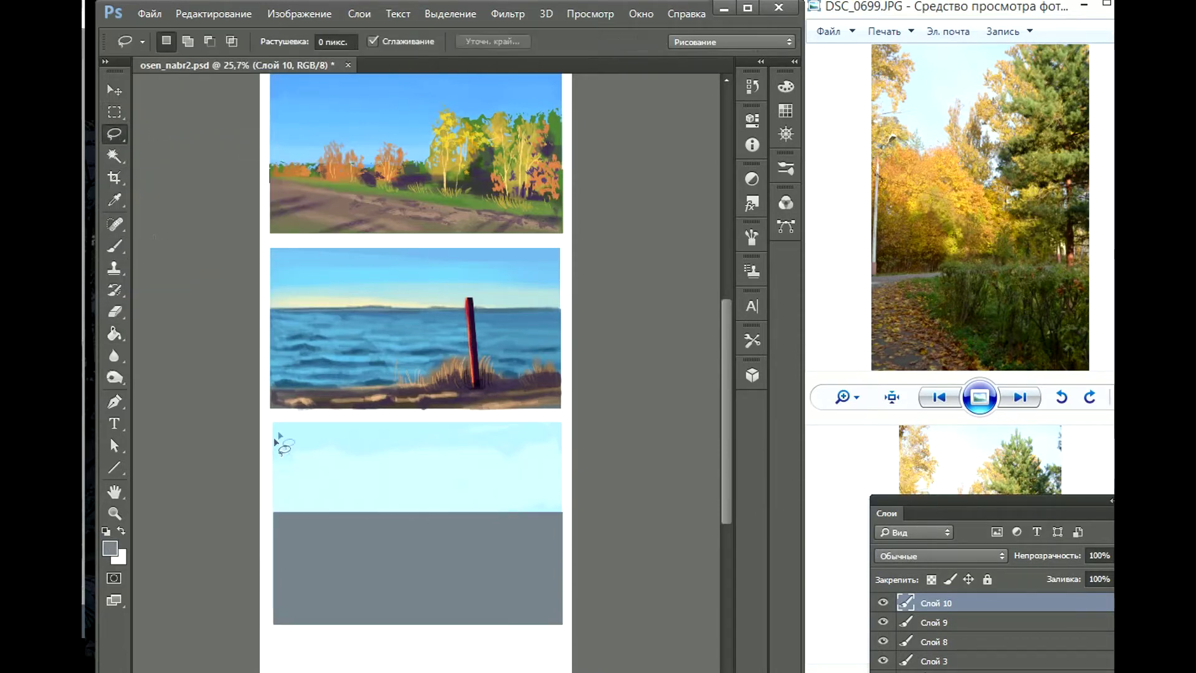
{"action": "left_click_drag", "start_coordinate": [357, 464], "coordinate": [391, 453]}
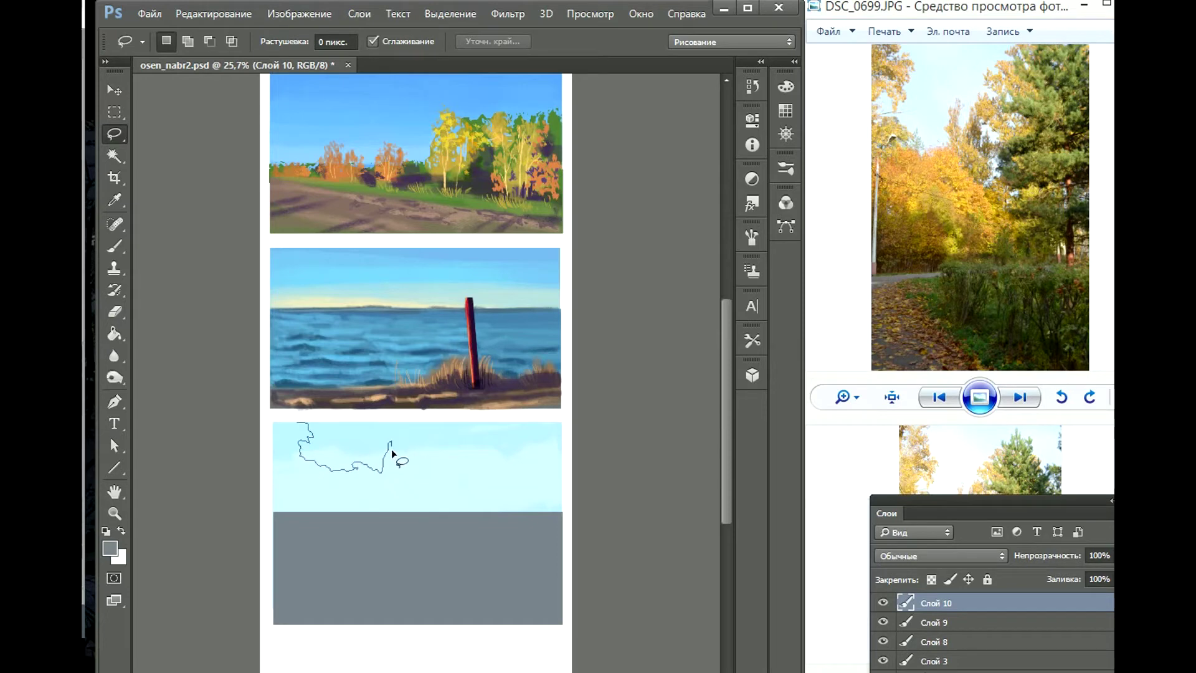
{"action": "mouse_move", "coordinate": [560, 462]}
{"action": "left_mouse_down"}
{"action": "mouse_move", "coordinate": [294, 476]}
{"action": "mouse_move", "coordinate": [298, 429]}
{"action": "left_mouse_up"}
{"action": "key", "text": "m"}
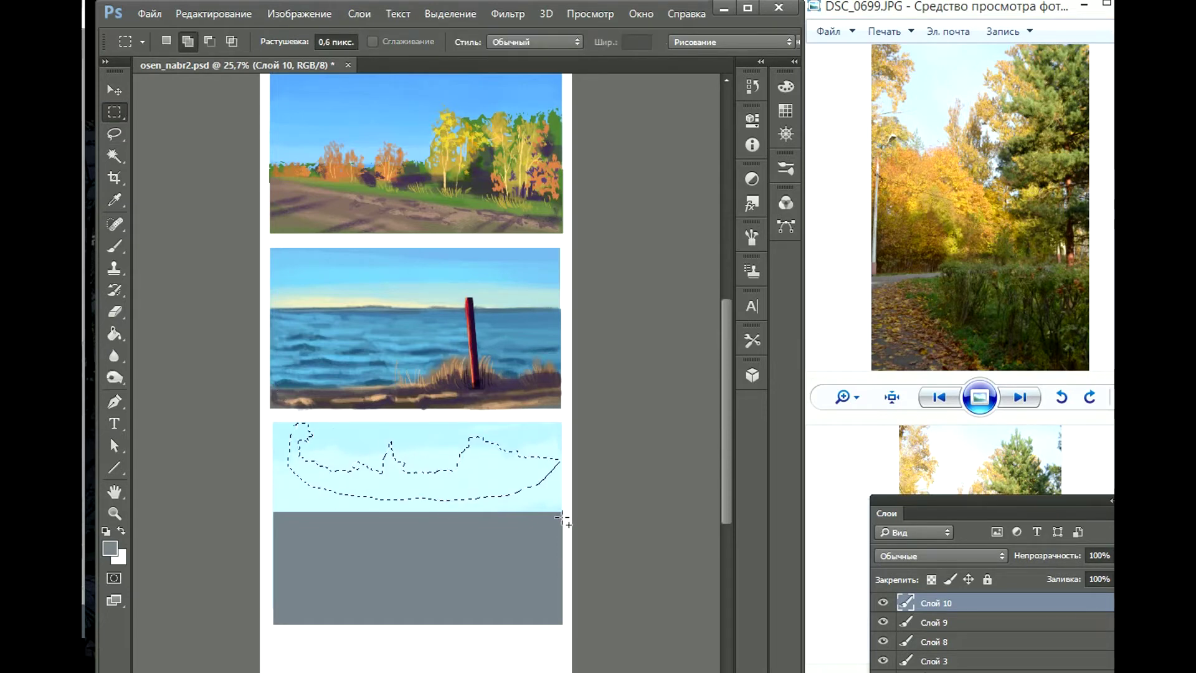
{"action": "left_click_drag", "start_coordinate": [561, 519], "coordinate": [278, 434]}
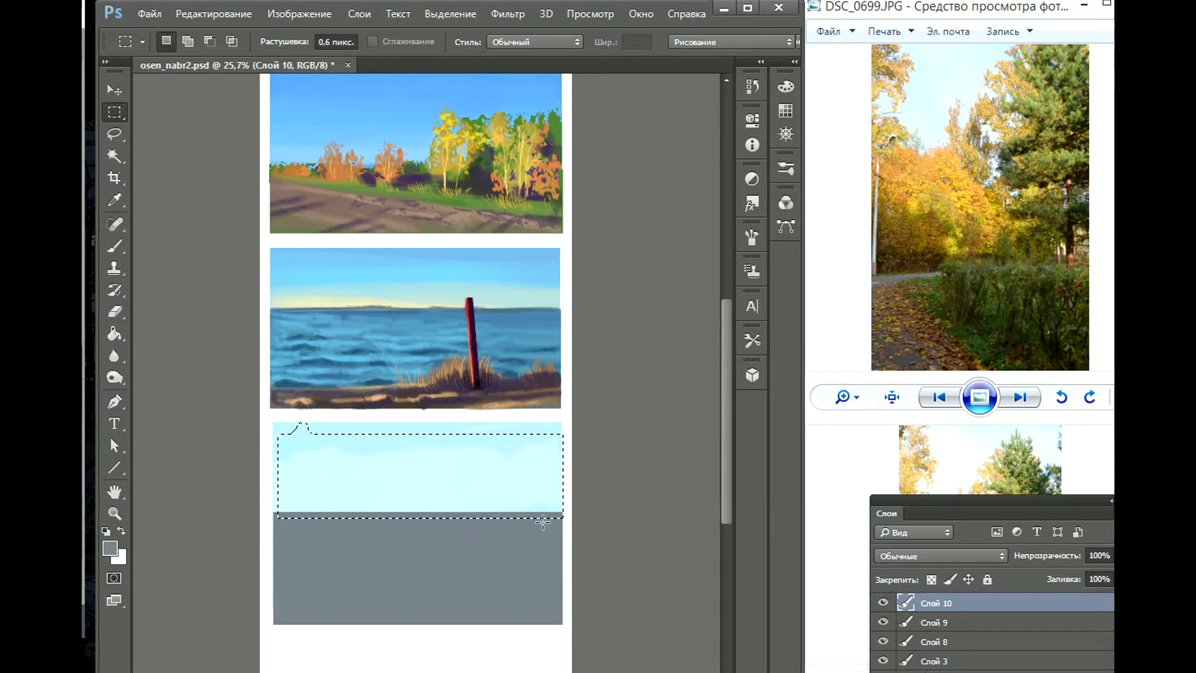
{"action": "left_click", "coordinate": [110, 548]}
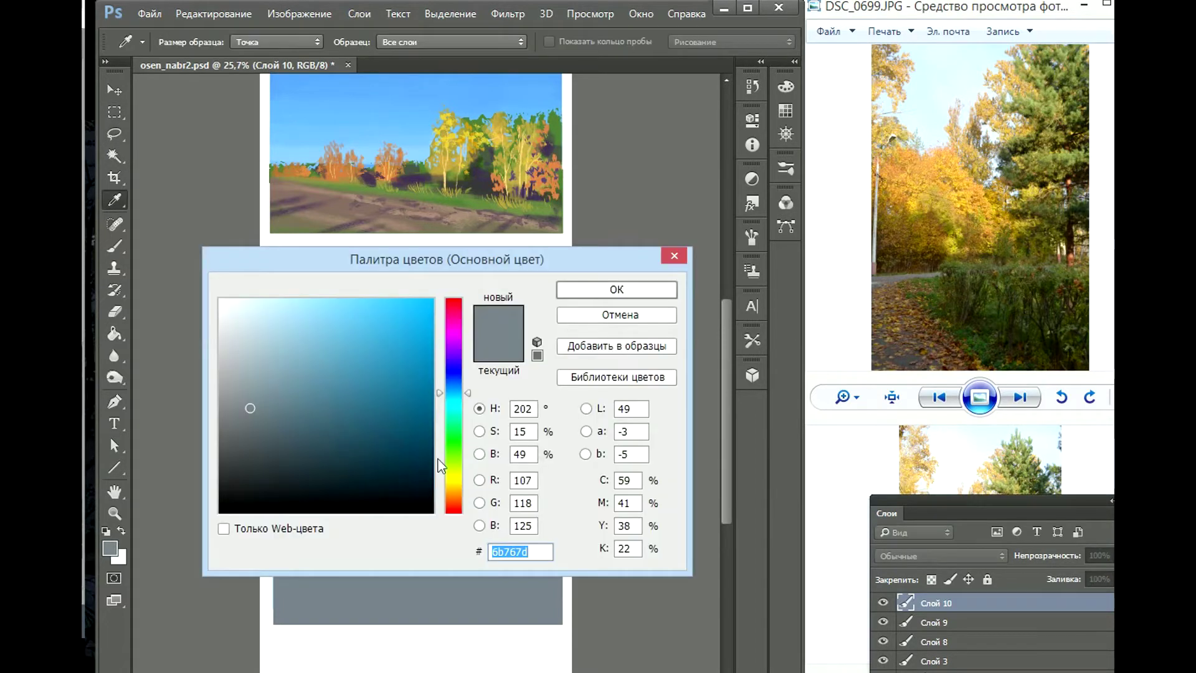
Step: Fill the treeline selection with a terracotta brown and deselect
{"action": "left_click_drag", "start_coordinate": [441, 465], "coordinate": [450, 501]}
{"action": "left_click_drag", "start_coordinate": [294, 347], "coordinate": [326, 371]}
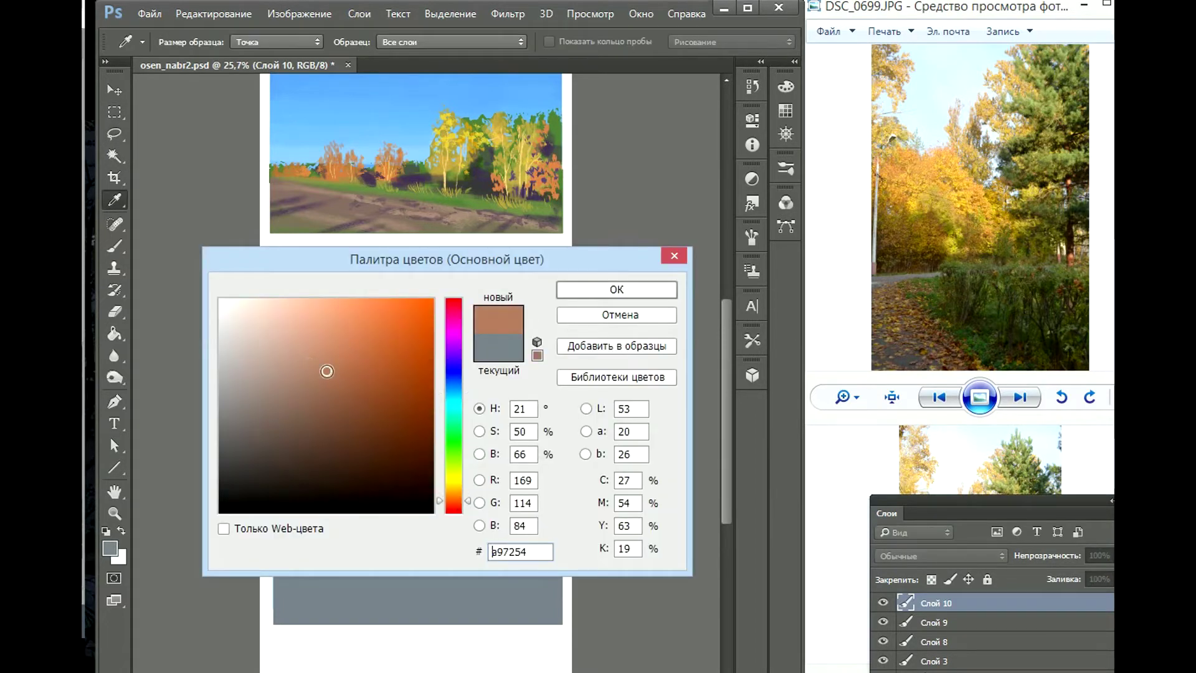
{"action": "key", "text": "Return"}
{"action": "key", "text": "alt+BackSpace"}
{"action": "key", "text": "ctrl+d"}
Step: Paint ragged brown foliage tufts along the treeline's skyline, confined to the park study
{"action": "key", "text": "b"}
{"action": "key", "text": "ctrl+plus"}
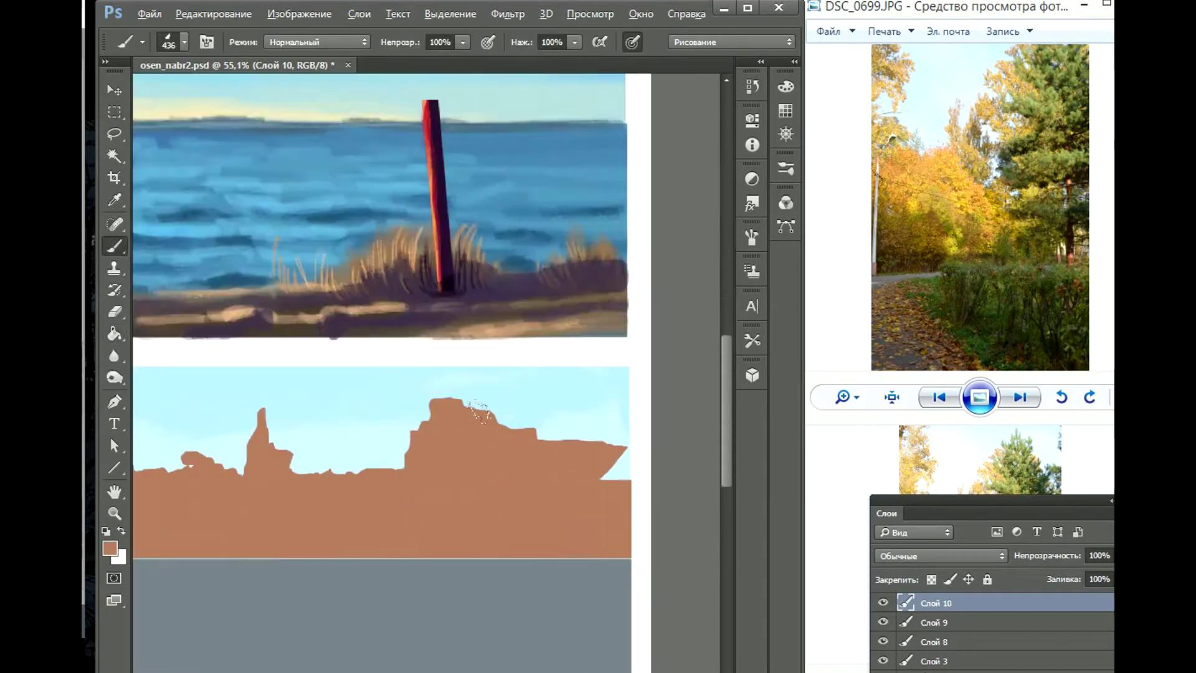
{"action": "scroll", "coordinate": [480, 411], "scroll_direction": "down", "scroll_amount": 3}
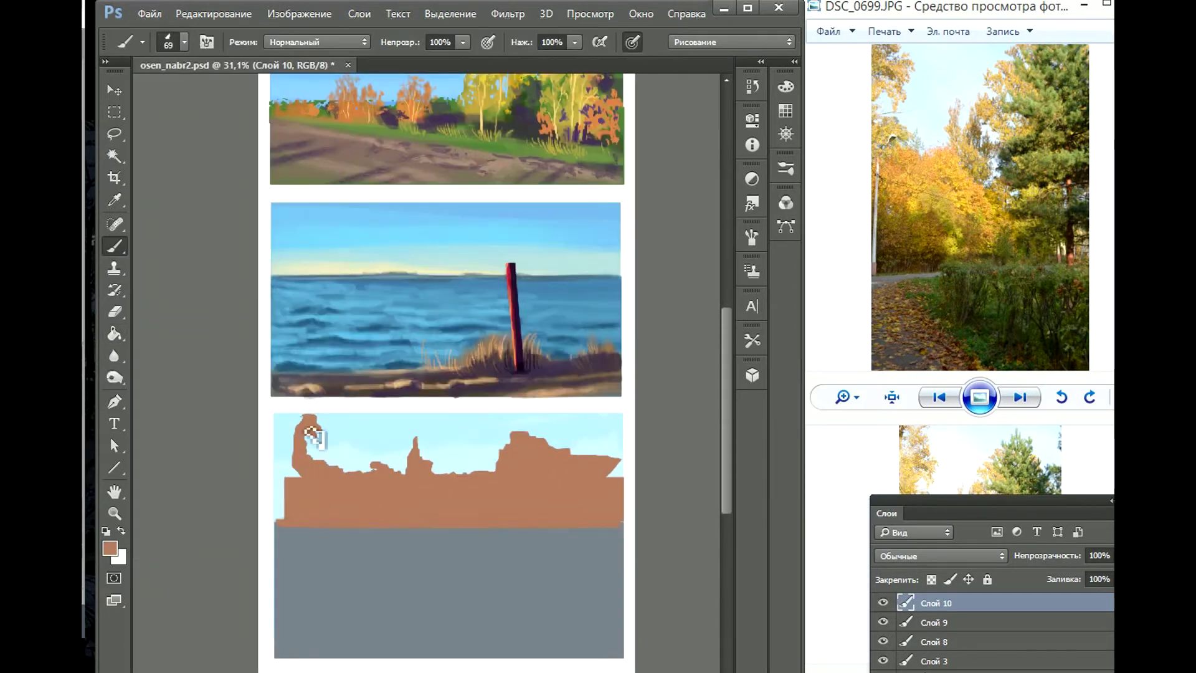
{"action": "key", "text": "m"}
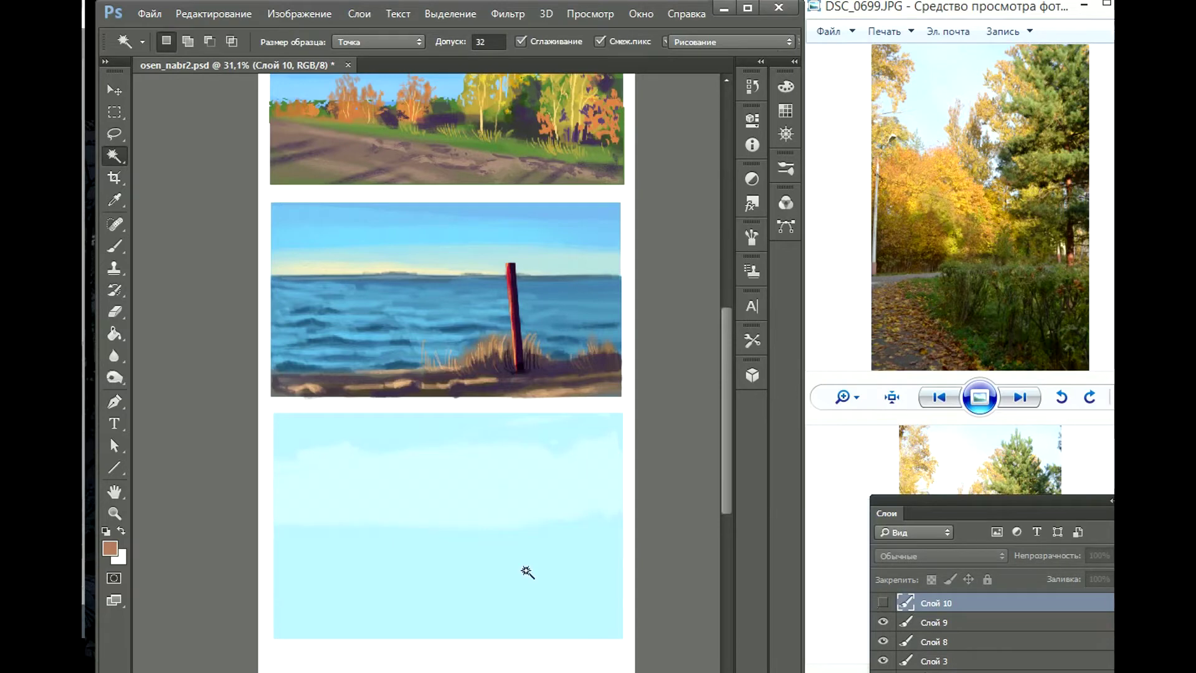
{"action": "left_click_drag", "start_coordinate": [274, 413], "coordinate": [623, 639]}
{"action": "key", "text": "b"}
{"action": "left_click_drag", "start_coordinate": [293, 480], "coordinate": [280, 517]}
{"action": "left_click_drag", "start_coordinate": [311, 452], "coordinate": [327, 430]}
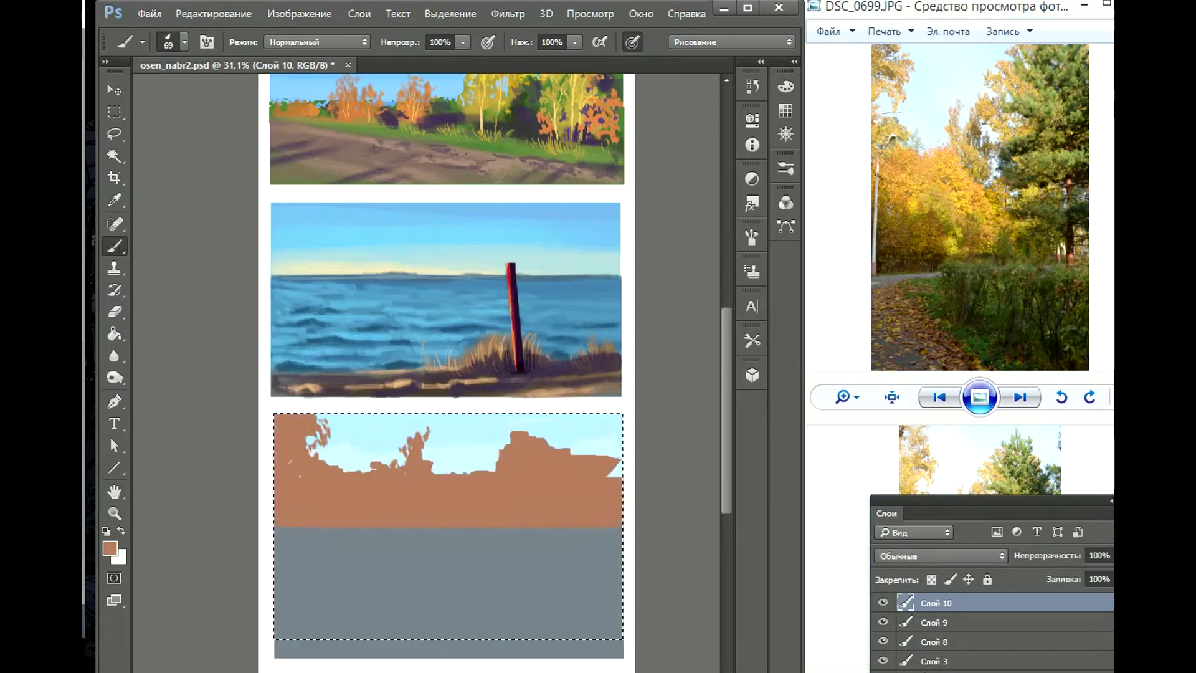
{"action": "left_click_drag", "start_coordinate": [439, 461], "coordinate": [460, 476]}
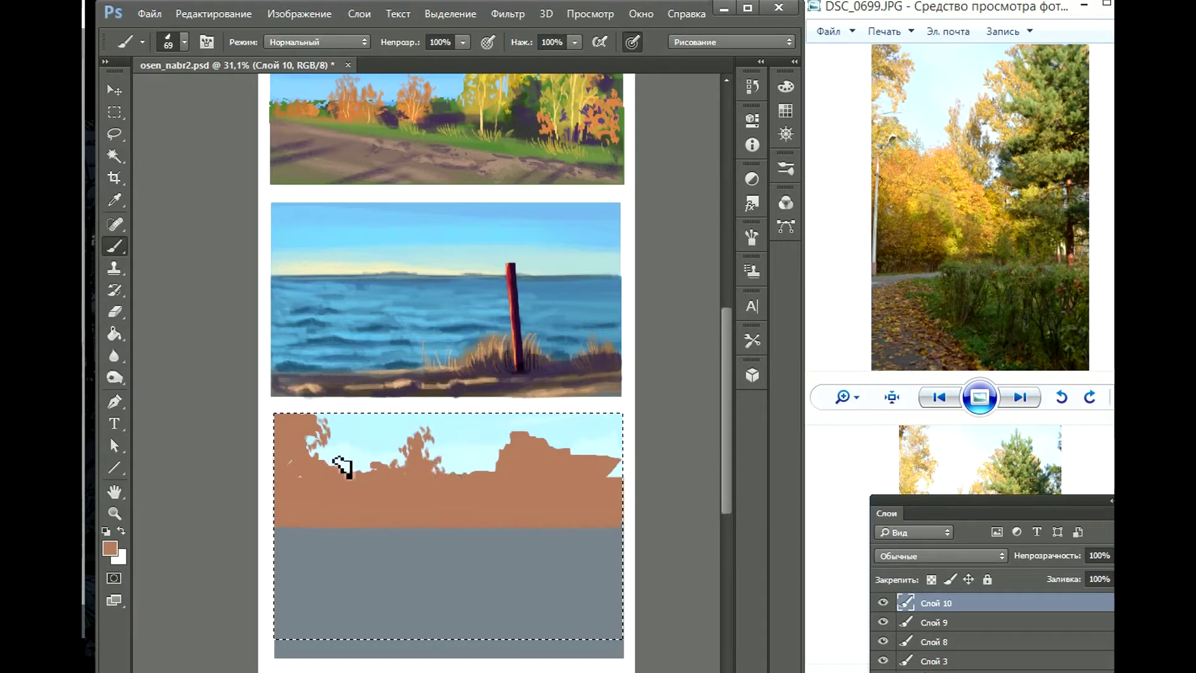
{"action": "left_click_drag", "start_coordinate": [507, 439], "coordinate": [492, 475]}
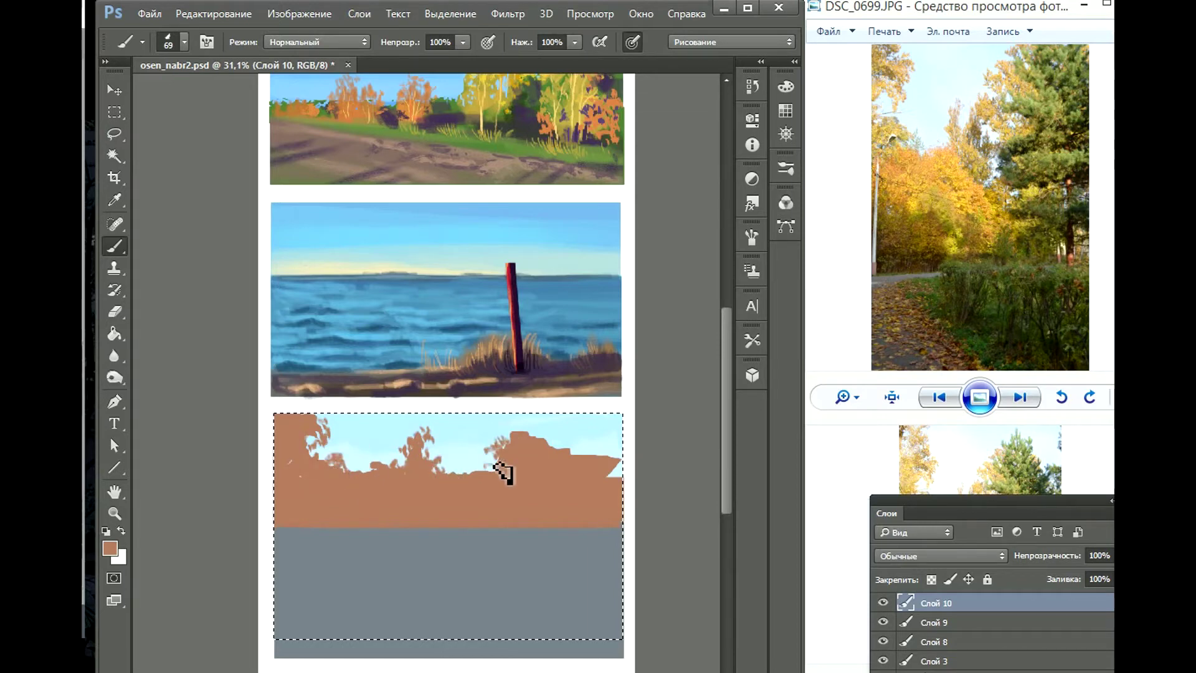
Step: Select the brown treeline area with the Magic Wand
{"action": "key", "text": "w"}
{"action": "key", "text": "ctrl+d"}
{"action": "left_click", "coordinate": [883, 602]}
{"action": "left_click", "coordinate": [450, 473]}
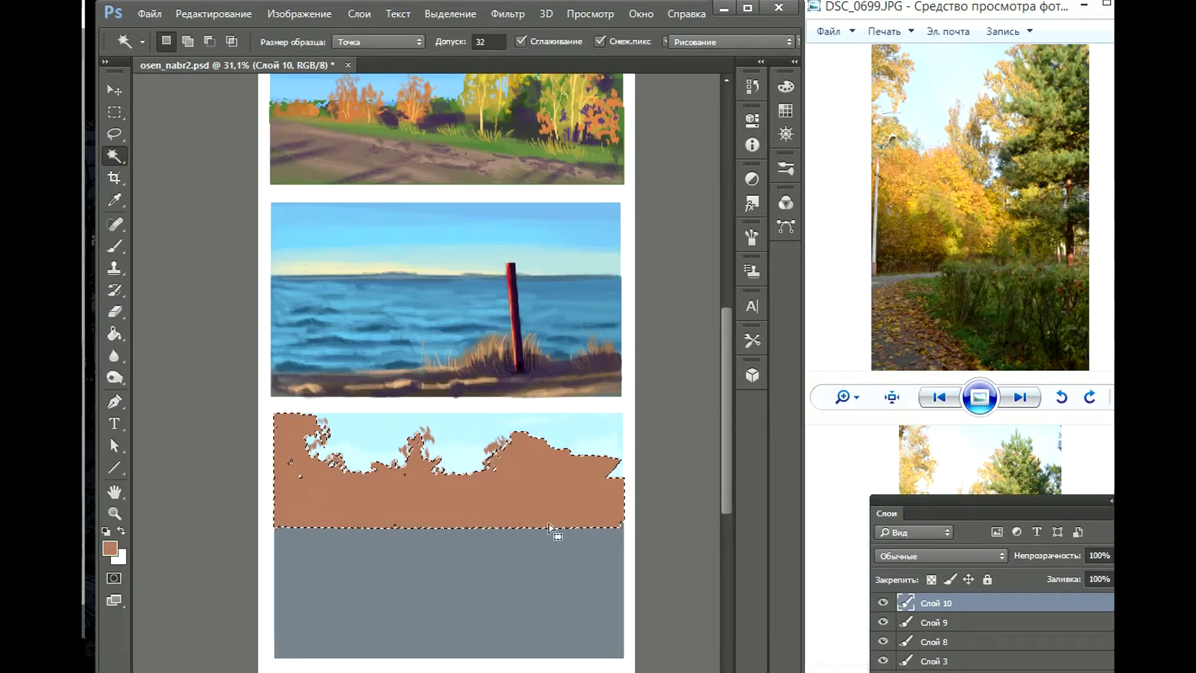
Step: Paint light yellow and tan leaf strokes across the brown treeline
{"action": "key", "text": "b"}
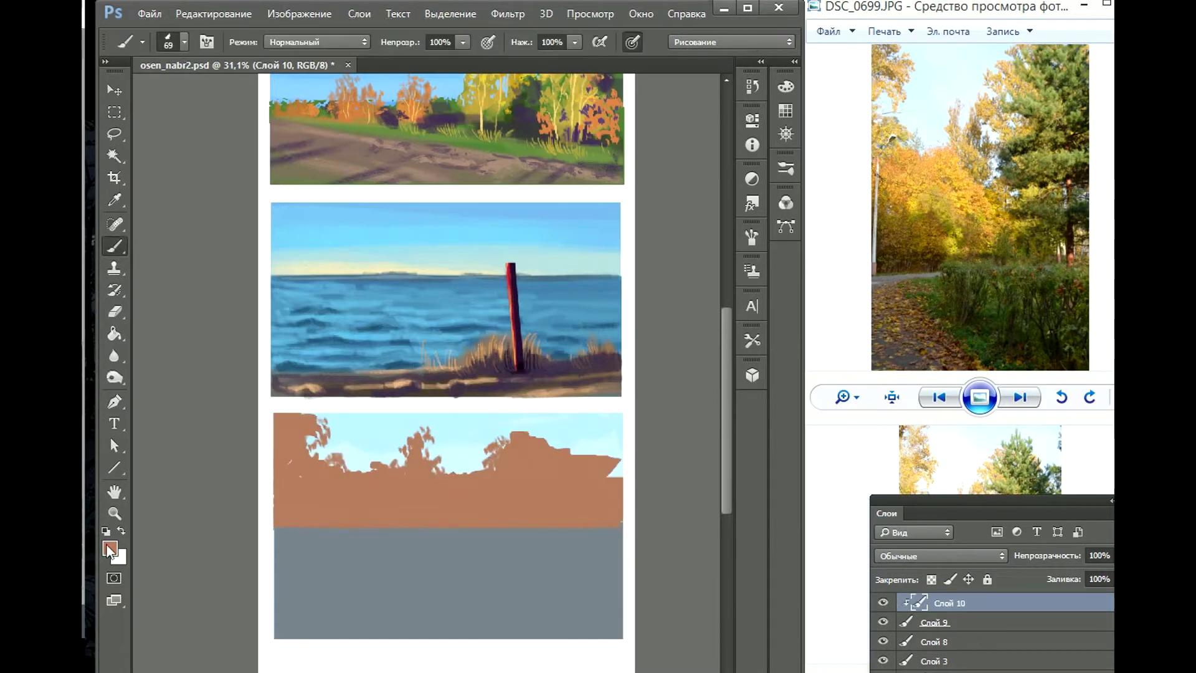
{"action": "left_click", "coordinate": [109, 547]}
{"action": "left_click", "coordinate": [347, 304]}
{"action": "key", "text": "Return"}
{"action": "left_click_drag", "start_coordinate": [293, 423], "coordinate": [318, 430]}
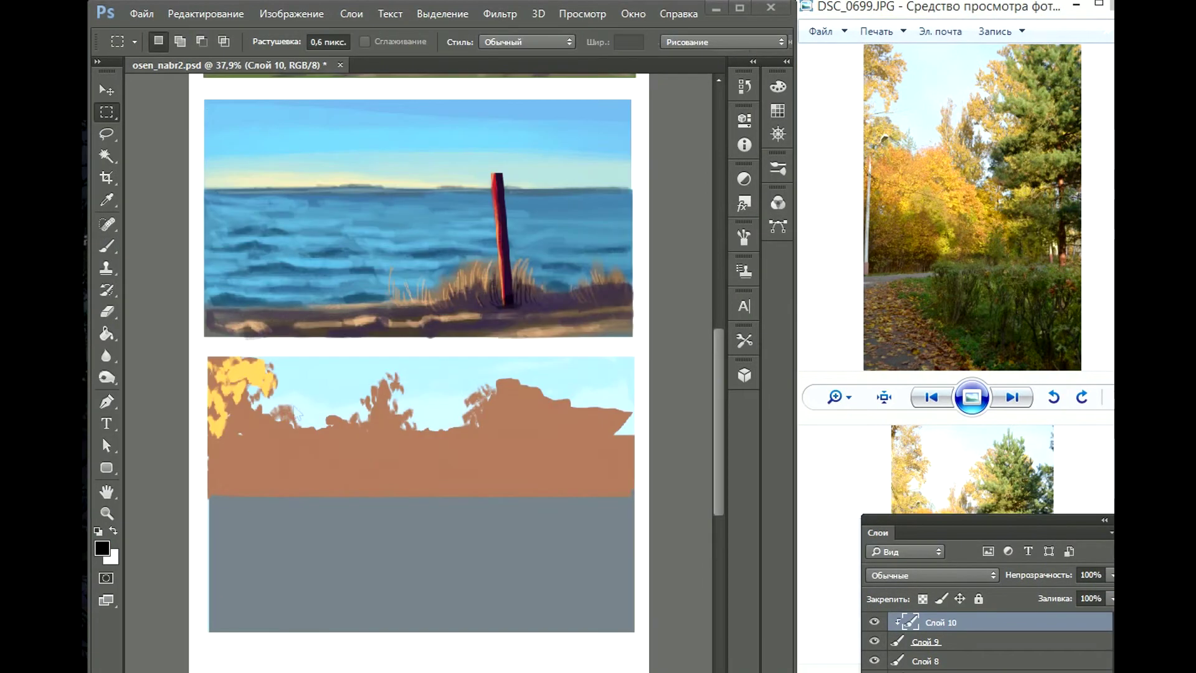
{"action": "key", "text": "b"}
{"action": "left_click_drag", "start_coordinate": [221, 422], "coordinate": [233, 442]}
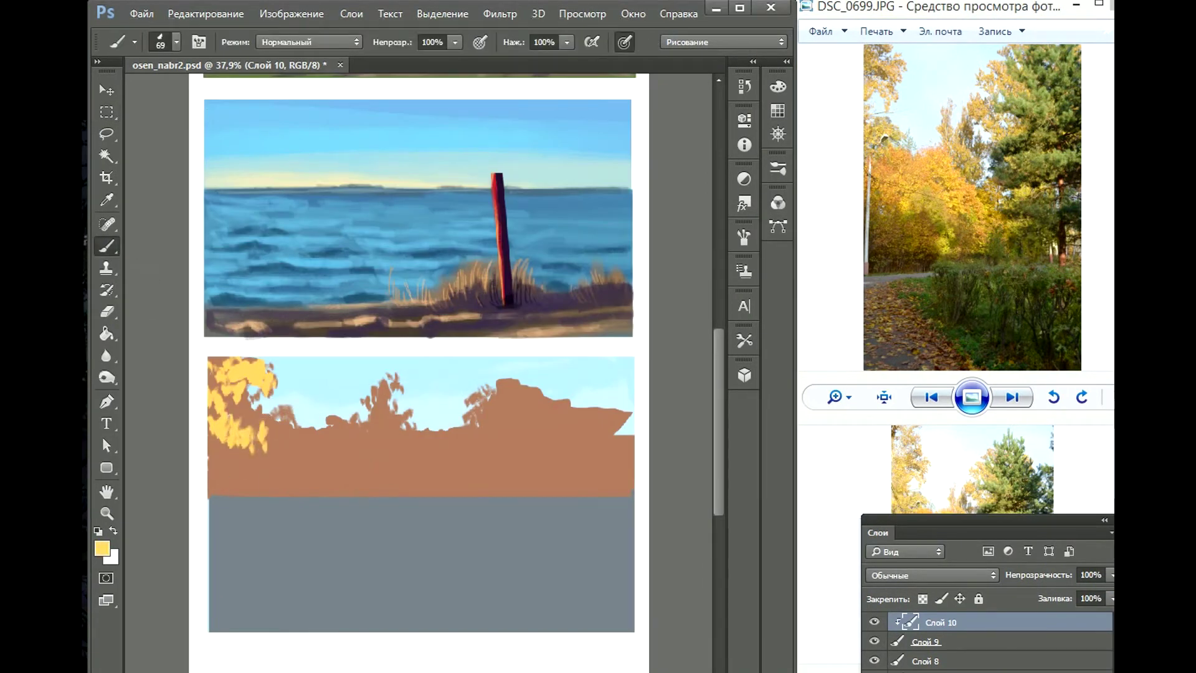
{"action": "mouse_move", "coordinate": [283, 436]}
{"action": "left_mouse_down"}
{"action": "mouse_move", "coordinate": [374, 440]}
{"action": "mouse_move", "coordinate": [439, 480]}
{"action": "left_mouse_up"}
{"action": "mouse_move", "coordinate": [492, 436]}
{"action": "left_mouse_down"}
{"action": "mouse_move", "coordinate": [480, 399]}
{"action": "mouse_move", "coordinate": [448, 433]}
{"action": "mouse_move", "coordinate": [483, 449]}
{"action": "left_mouse_up"}
{"action": "mouse_move", "coordinate": [312, 448]}
{"action": "left_mouse_down"}
{"action": "mouse_move", "coordinate": [405, 475]}
{"action": "mouse_move", "coordinate": [278, 476]}
{"action": "left_mouse_up"}
{"action": "left_click_drag", "start_coordinate": [399, 467], "coordinate": [444, 491]}
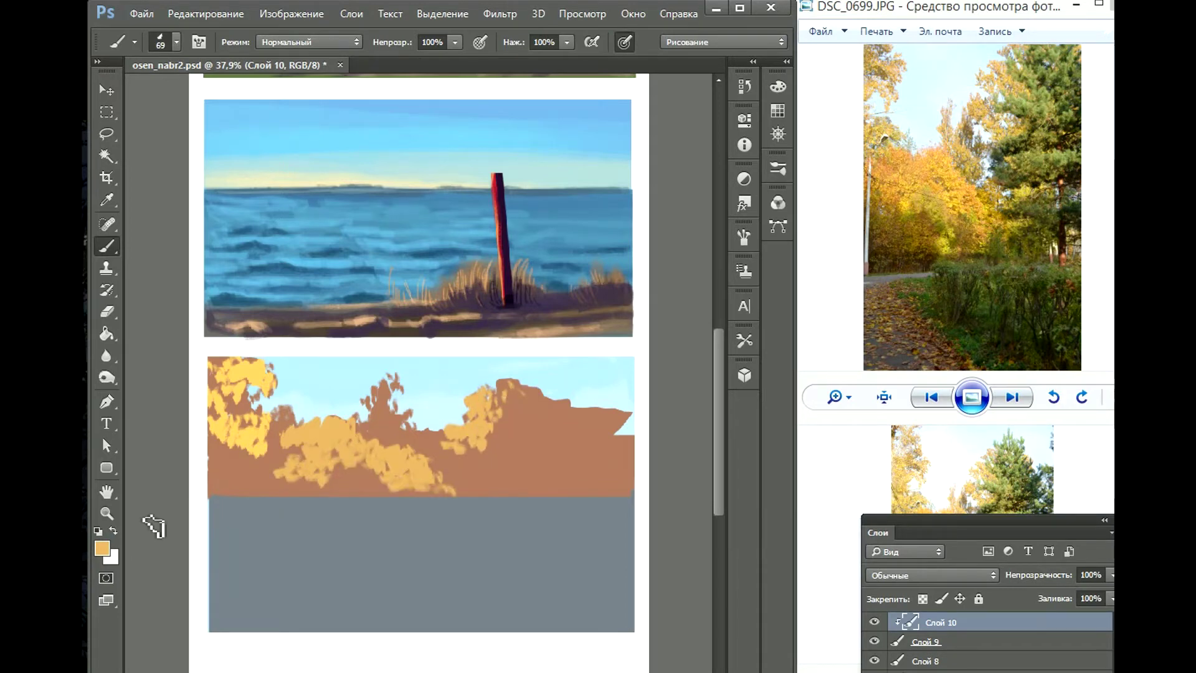
Step: Dab yellow highlights at the top of the tree mass
{"action": "left_click", "coordinate": [358, 421], "text": "alt"}
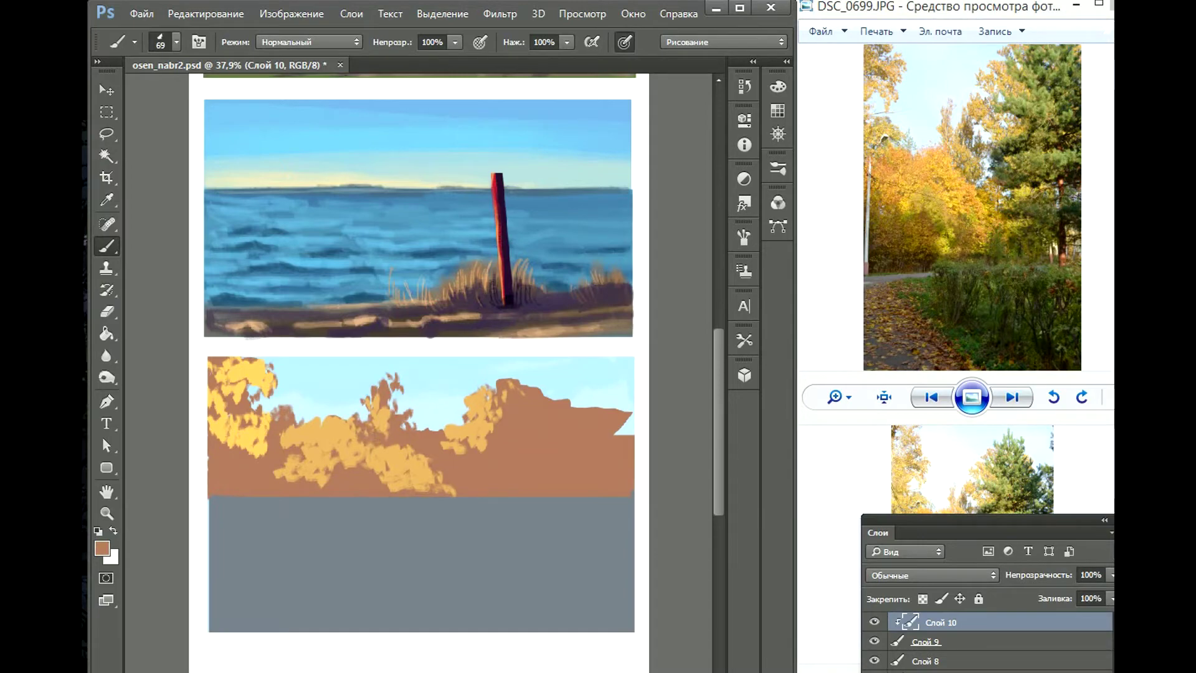
{"action": "left_click", "coordinate": [102, 548]}
{"action": "left_click", "coordinate": [341, 323]}
{"action": "key", "text": "Return"}
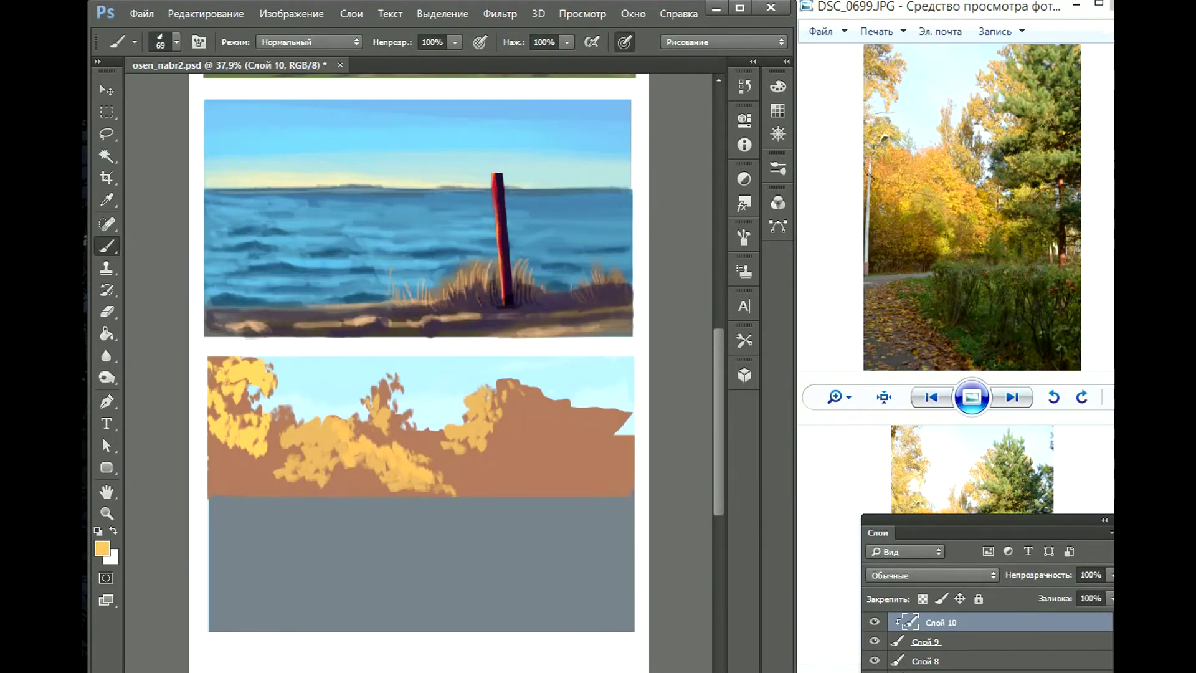
{"action": "left_click_drag", "start_coordinate": [501, 380], "coordinate": [508, 373]}
{"action": "left_click", "coordinate": [103, 548]}
{"action": "key", "text": "Escape"}
Step: Set a brighter yellow, sample the treeline brown, and add new layer Слой 11
{"action": "left_click", "coordinate": [103, 550]}
{"action": "left_click", "coordinate": [299, 302]}
{"action": "left_click", "coordinate": [627, 288]}
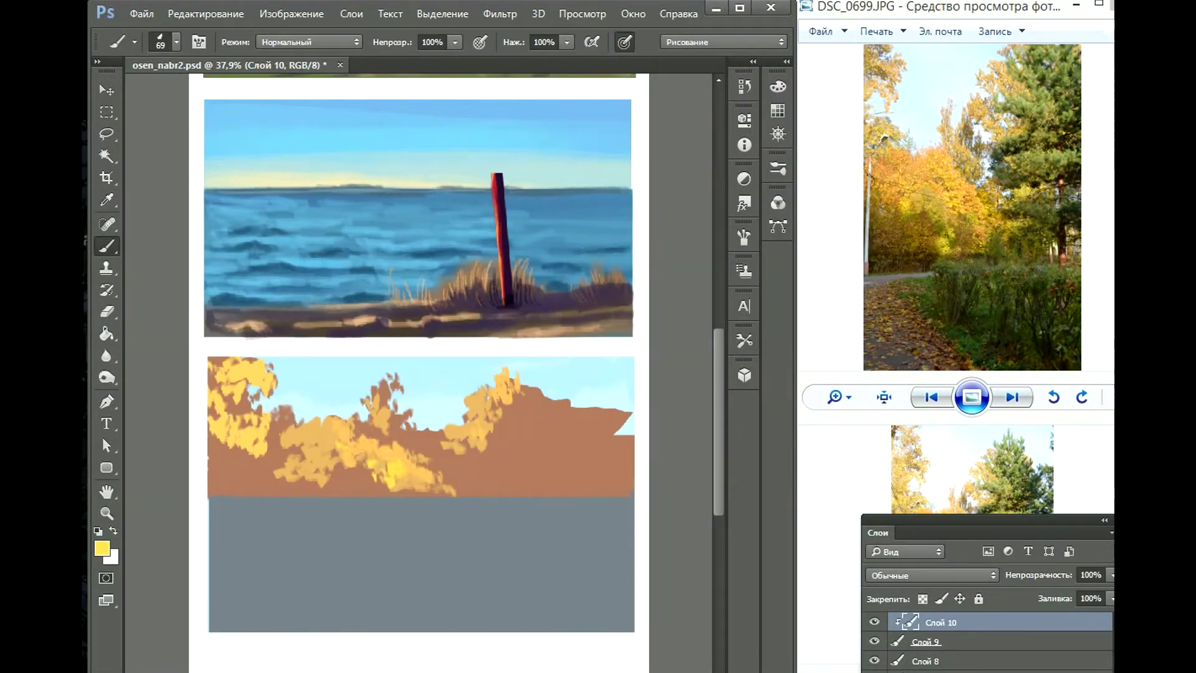
{"action": "left_click", "coordinate": [215, 457], "text": "alt"}
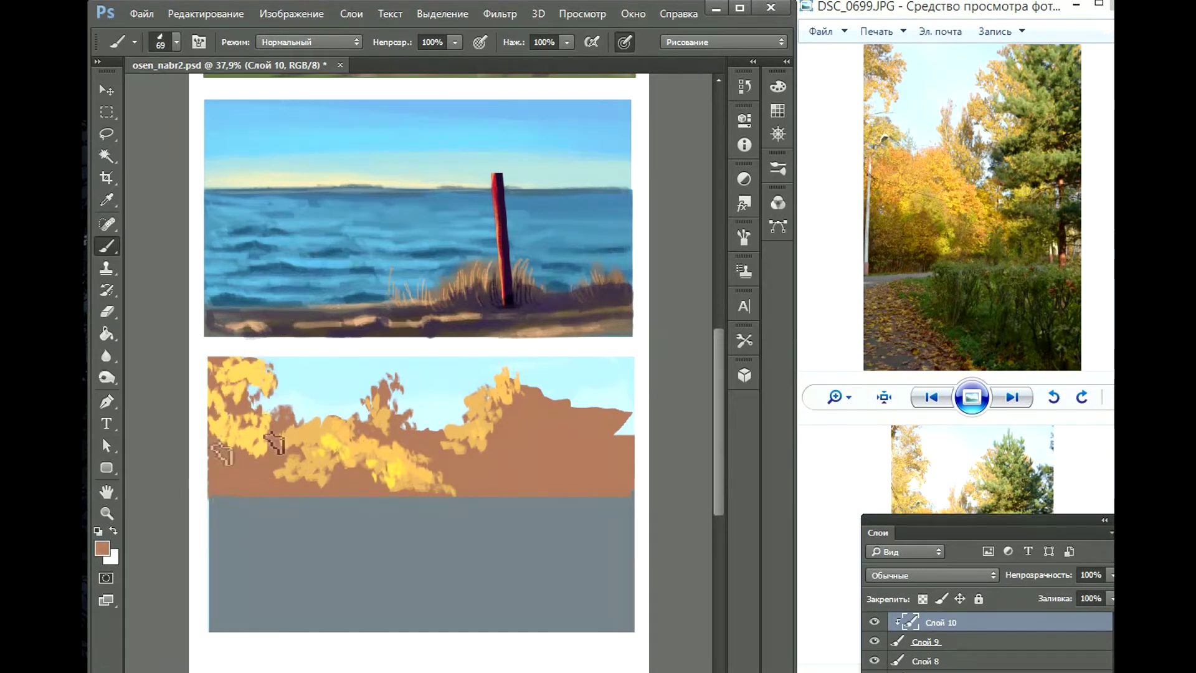
{"action": "key", "text": "ctrl+shift+alt+n"}
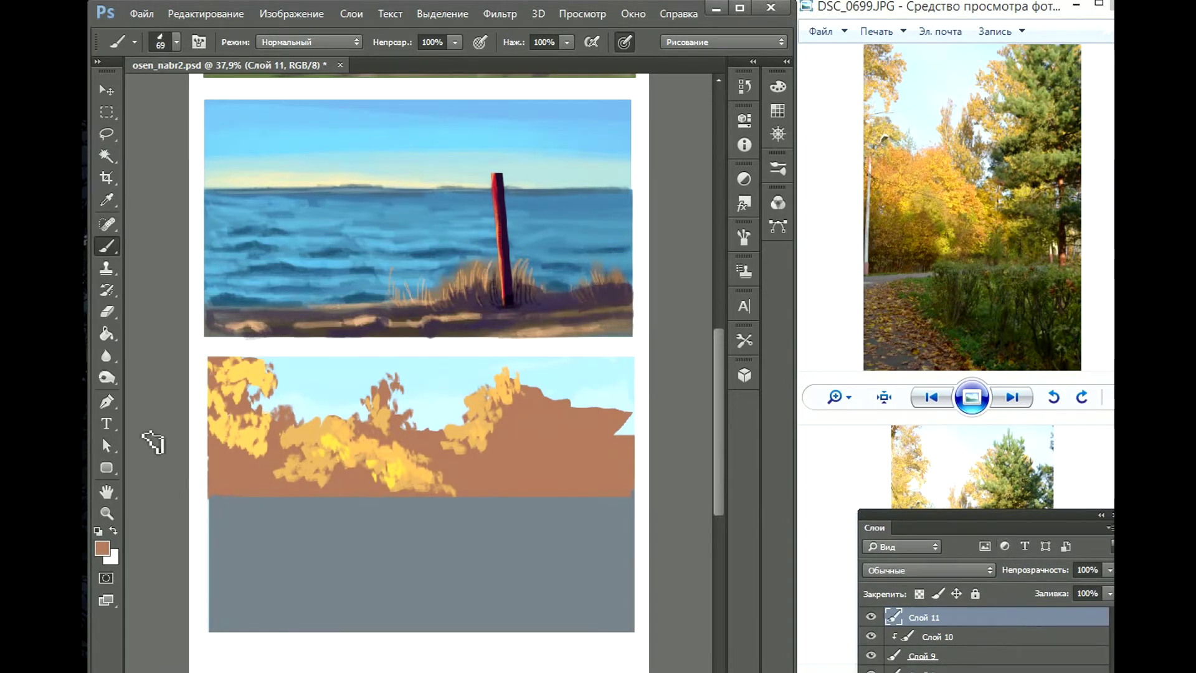
Step: Choose a dark green for the pine
{"action": "left_click", "coordinate": [102, 548]}
{"action": "left_click", "coordinate": [445, 440]}
{"action": "left_click", "coordinate": [323, 429]}
{"action": "left_click", "coordinate": [445, 453]}
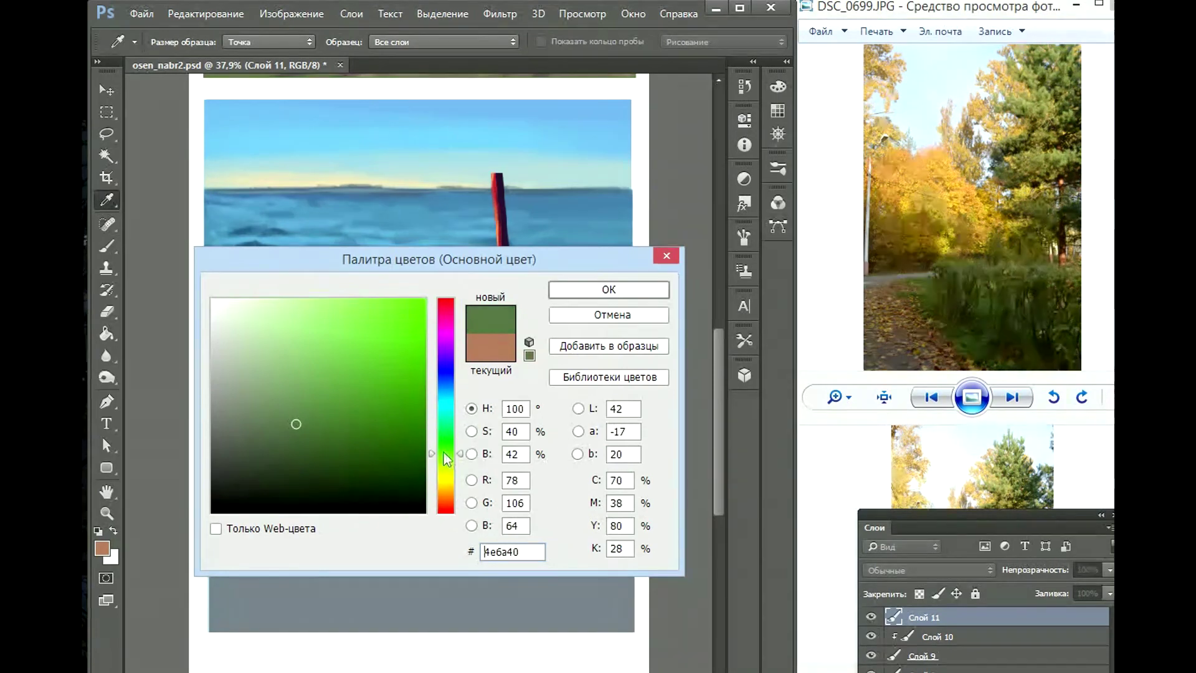
{"action": "left_click", "coordinate": [293, 445]}
{"action": "key", "text": "Return"}
{"action": "left_click", "coordinate": [838, 468]}
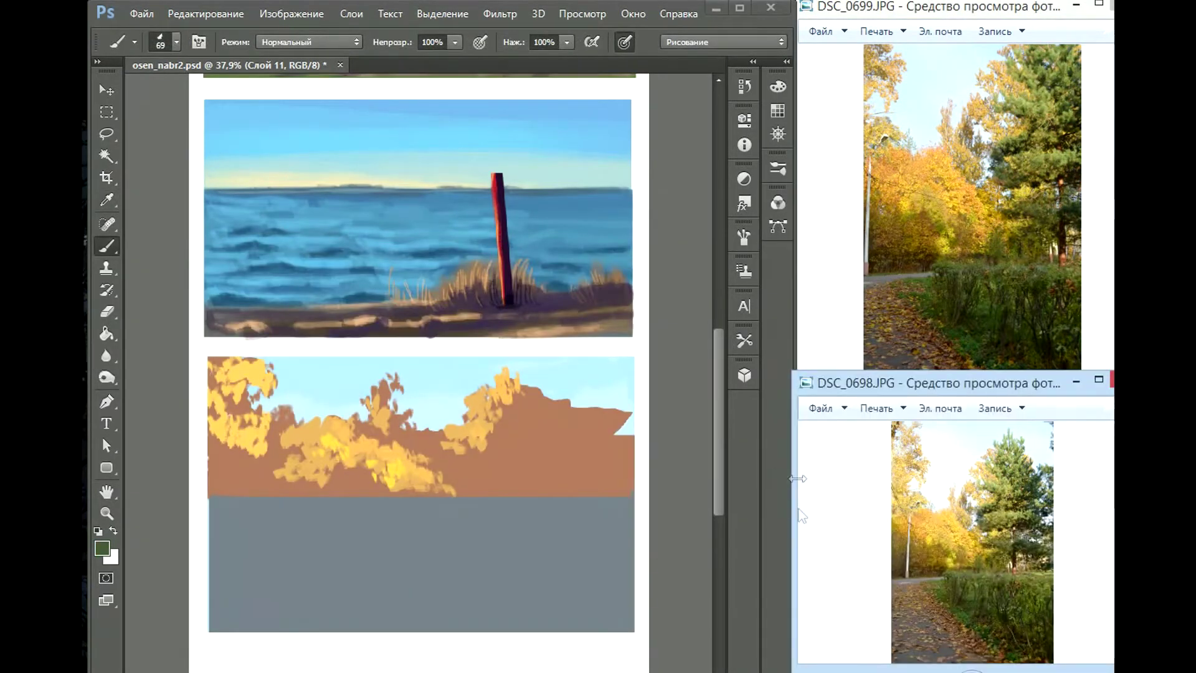
Step: Paint a dark green pine over the brown hill at the study's right
{"action": "left_click_drag", "start_coordinate": [921, 382], "coordinate": [936, 220]}
{"action": "scroll", "coordinate": [1058, 277], "scroll_direction": "up", "scroll_amount": 4}
{"action": "scroll", "coordinate": [1059, 277], "scroll_direction": "down", "scroll_amount": 5}
{"action": "left_click", "coordinate": [538, 401]}
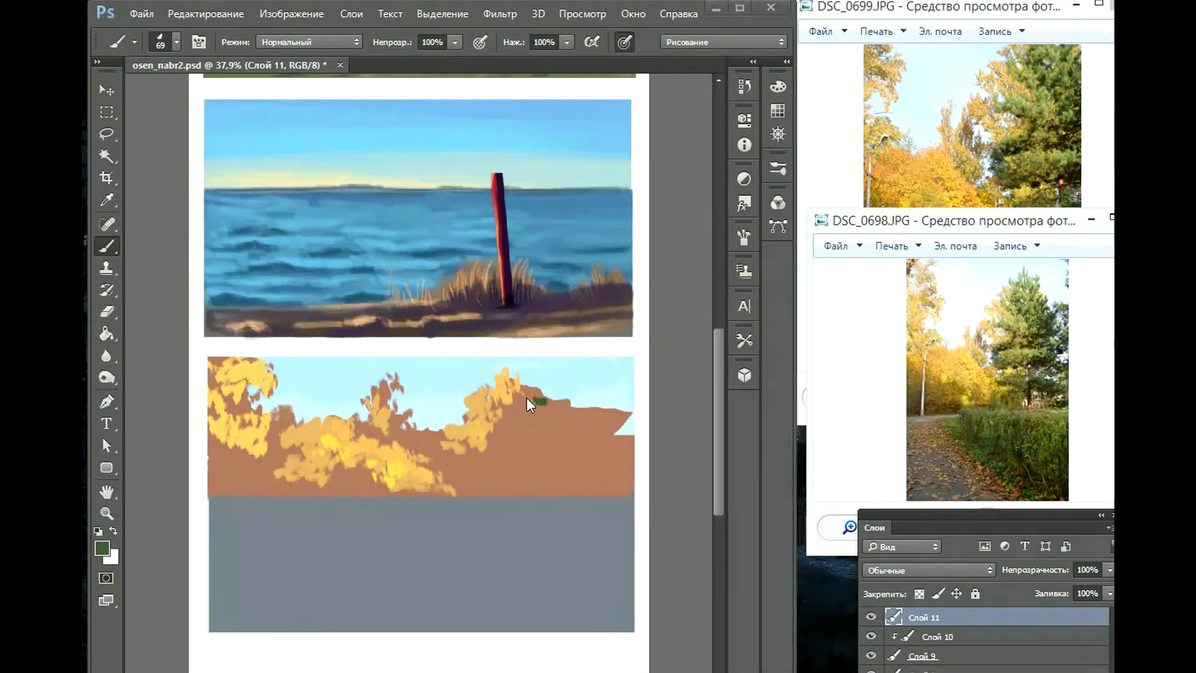
{"action": "left_click_drag", "start_coordinate": [528, 405], "coordinate": [587, 369]}
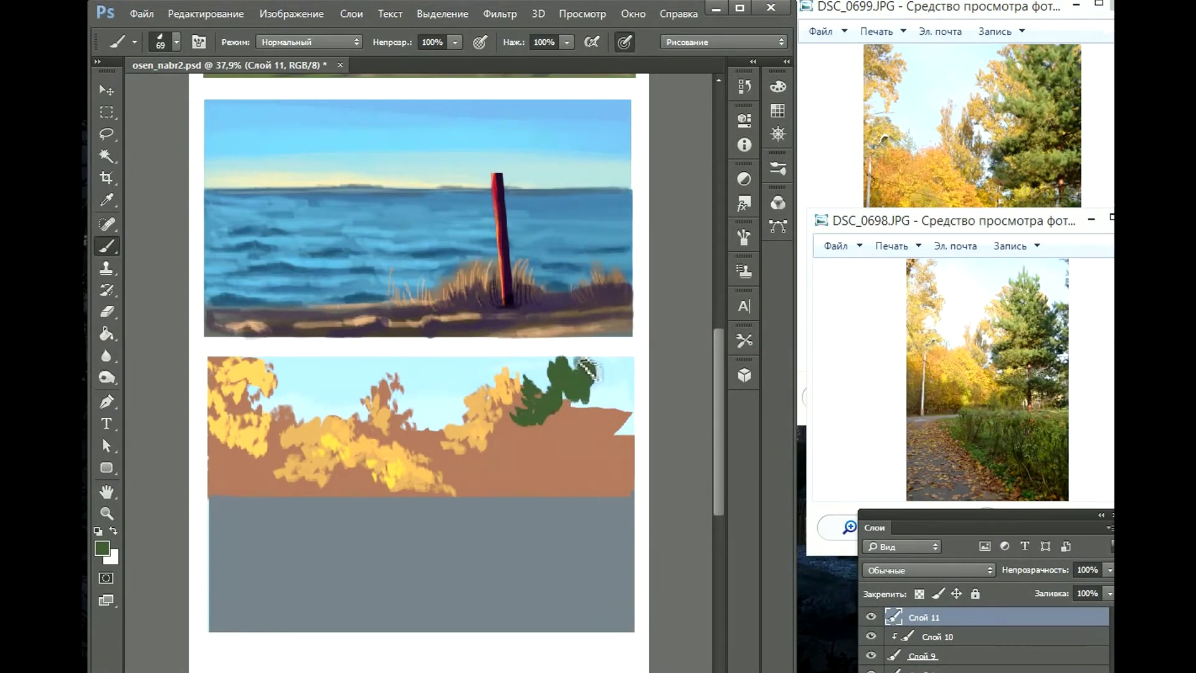
{"action": "mouse_move", "coordinate": [587, 369]}
{"action": "left_mouse_down"}
{"action": "mouse_move", "coordinate": [629, 405]}
{"action": "mouse_move", "coordinate": [604, 433]}
{"action": "mouse_move", "coordinate": [563, 406]}
{"action": "mouse_move", "coordinate": [600, 456]}
{"action": "left_mouse_up"}
Step: Paint a green hedge line along the hill's base and outline it around the grey ground
{"action": "mouse_move", "coordinate": [523, 501]}
{"action": "left_mouse_down"}
{"action": "mouse_move", "coordinate": [636, 501]}
{"action": "mouse_move", "coordinate": [480, 533]}
{"action": "mouse_move", "coordinate": [464, 508]}
{"action": "mouse_move", "coordinate": [406, 540]}
{"action": "mouse_move", "coordinate": [511, 628]}
{"action": "left_mouse_up"}
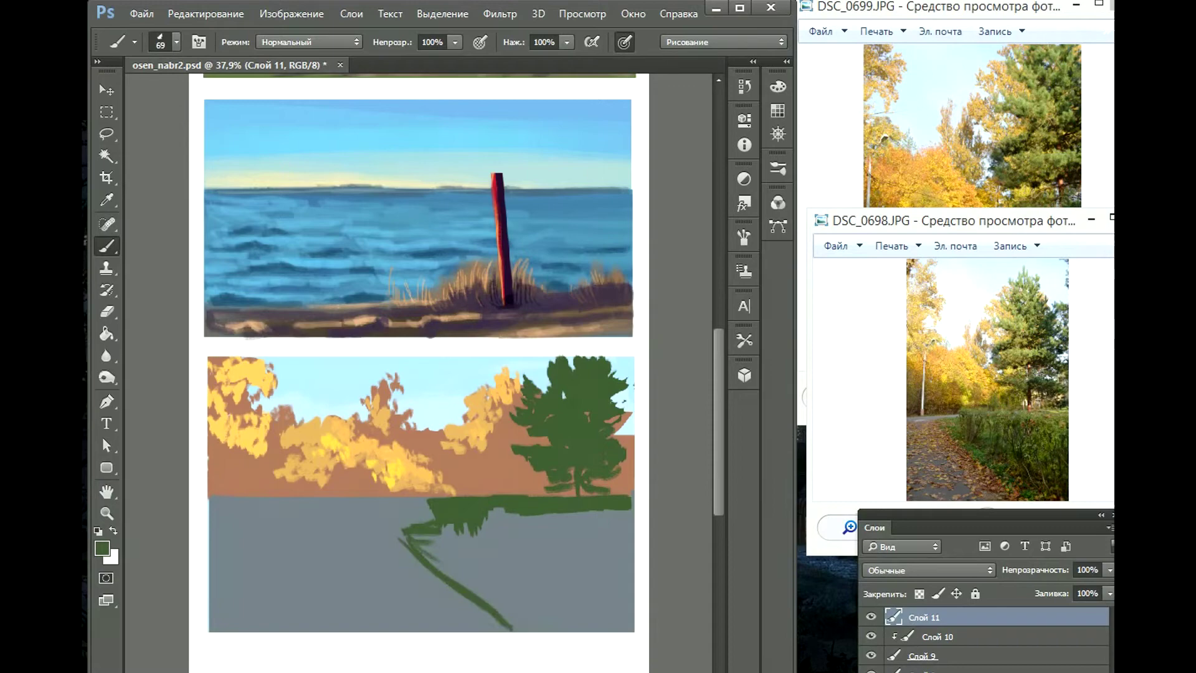
{"action": "key", "text": "w"}
{"action": "key", "text": "x"}
{"action": "left_click", "coordinate": [626, 582]}
{"action": "key", "text": "b"}
{"action": "key", "text": "x"}
{"action": "key", "text": "ctrl+d"}
{"action": "mouse_move", "coordinate": [510, 628]}
{"action": "left_mouse_down"}
{"action": "mouse_move", "coordinate": [632, 628]}
{"action": "mouse_move", "coordinate": [632, 499]}
{"action": "left_mouse_up"}
{"action": "key", "text": "w"}
{"action": "left_click", "coordinate": [570, 517]}
Step: Fill the hedge outline with dark green and cover its light edges
{"action": "key", "text": "g"}
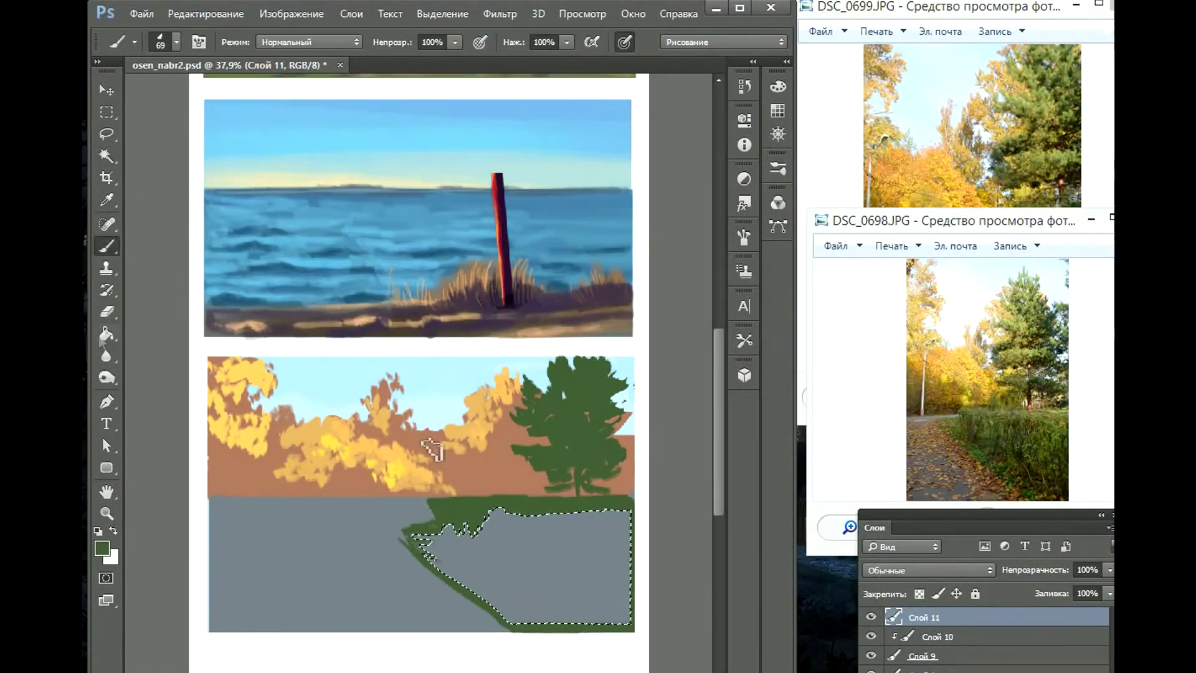
{"action": "left_click", "coordinate": [570, 517]}
{"action": "key", "text": "b"}
{"action": "key", "text": "ctrl+d"}
{"action": "mouse_move", "coordinate": [633, 621]}
{"action": "left_mouse_down"}
{"action": "mouse_move", "coordinate": [511, 626]}
{"action": "mouse_move", "coordinate": [419, 542]}
{"action": "mouse_move", "coordinate": [470, 520]}
{"action": "left_mouse_up"}
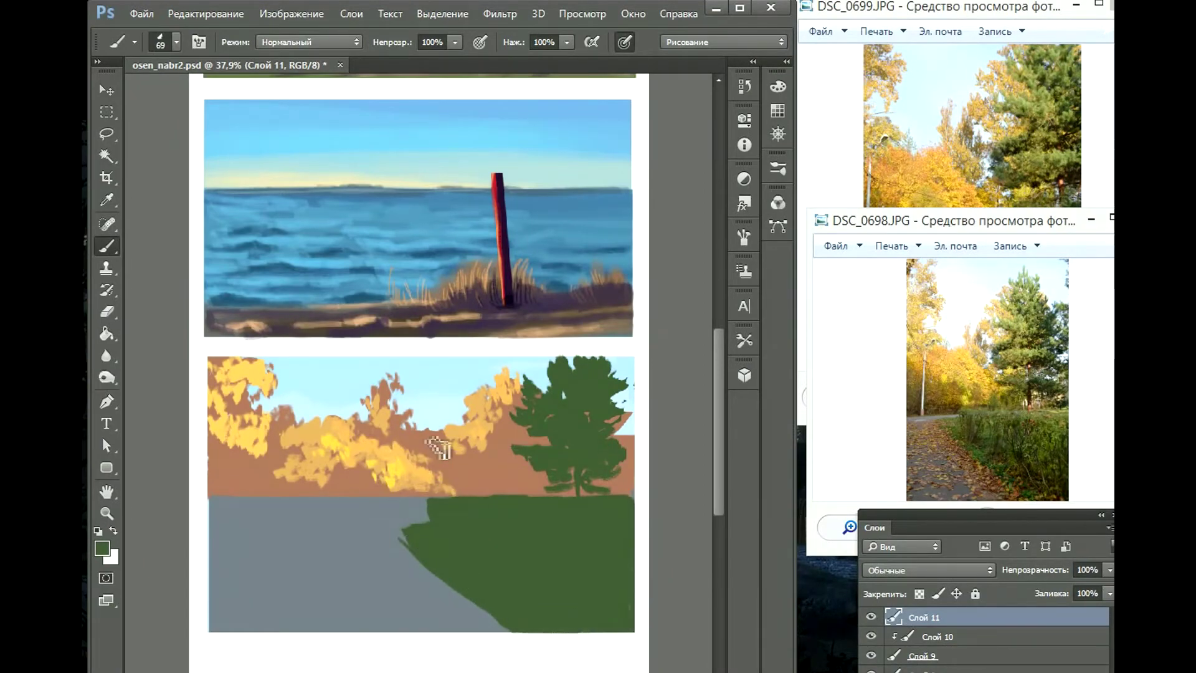
Step: Paint lighter green grassy strokes along the hedge top with a larger brush at 58% opacity
{"action": "left_click", "coordinate": [101, 548]}
{"action": "left_click", "coordinate": [314, 334]}
{"action": "left_click", "coordinate": [627, 288]}
{"action": "left_click_drag", "start_coordinate": [429, 501], "coordinate": [626, 498]}
{"action": "key", "text": "bracketright"}
{"action": "key", "text": "bracketright"}
{"action": "key", "text": "bracketright"}
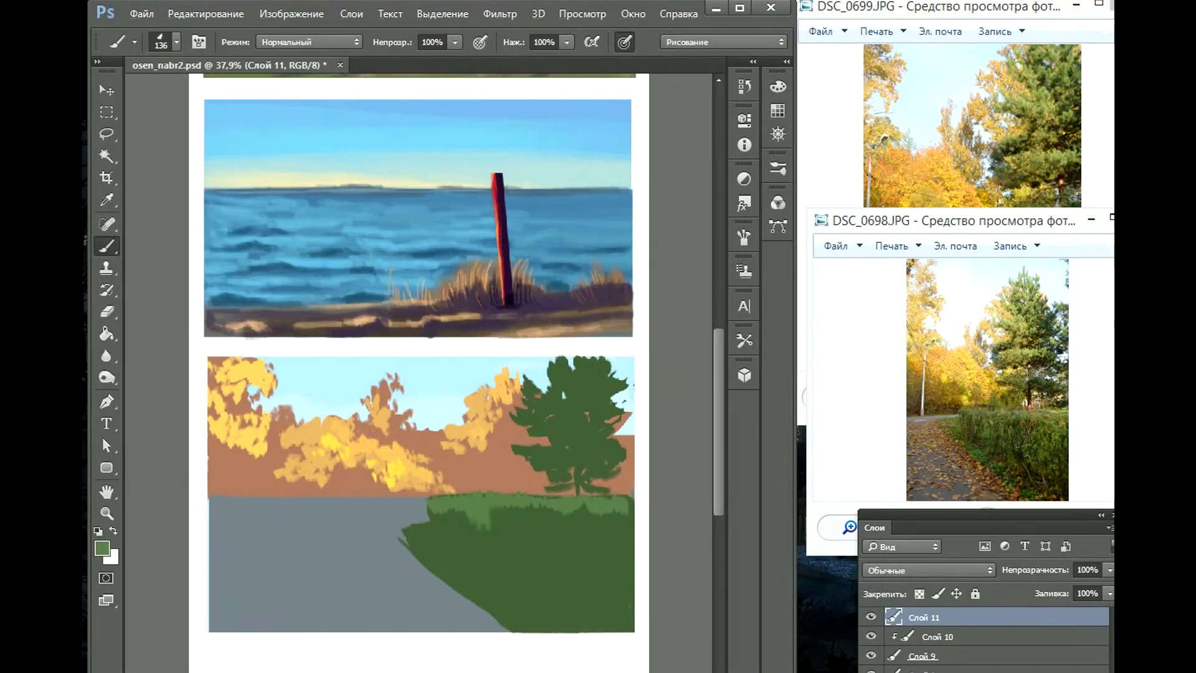
{"action": "left_click_drag", "start_coordinate": [492, 516], "coordinate": [623, 517]}
{"action": "key", "text": "5"}
{"action": "key", "text": "8"}
{"action": "left_click_drag", "start_coordinate": [530, 525], "coordinate": [630, 548]}
Step: Add darker grass streaks extending the slope left, plus a dark brown horizon stroke
{"action": "left_click", "coordinate": [473, 514], "text": "alt"}
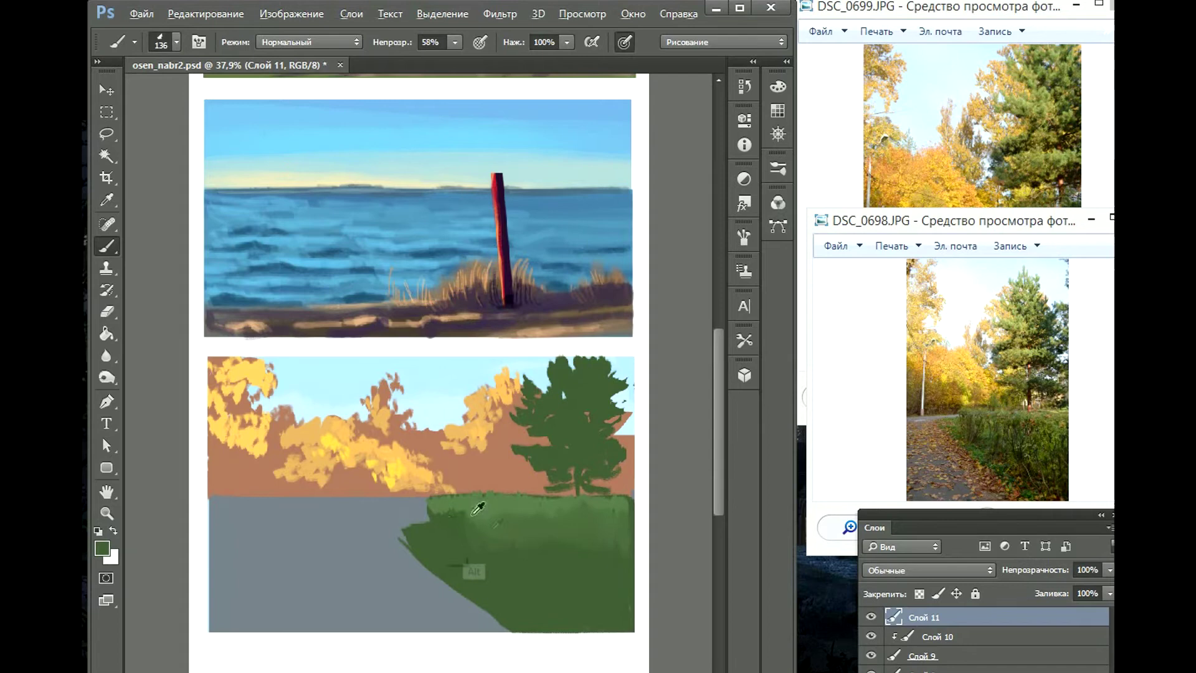
{"action": "mouse_move", "coordinate": [504, 561]}
{"action": "left_mouse_down"}
{"action": "mouse_move", "coordinate": [523, 620]}
{"action": "mouse_move", "coordinate": [559, 602]}
{"action": "left_mouse_up"}
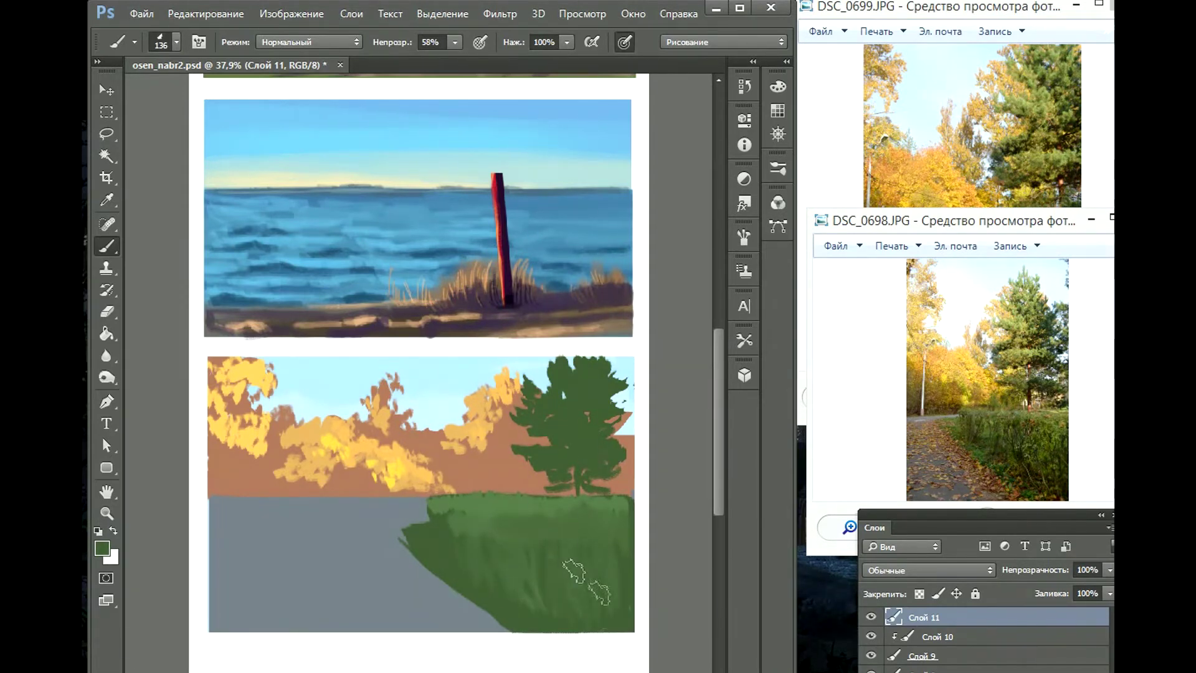
{"action": "left_click_drag", "start_coordinate": [472, 585], "coordinate": [403, 542]}
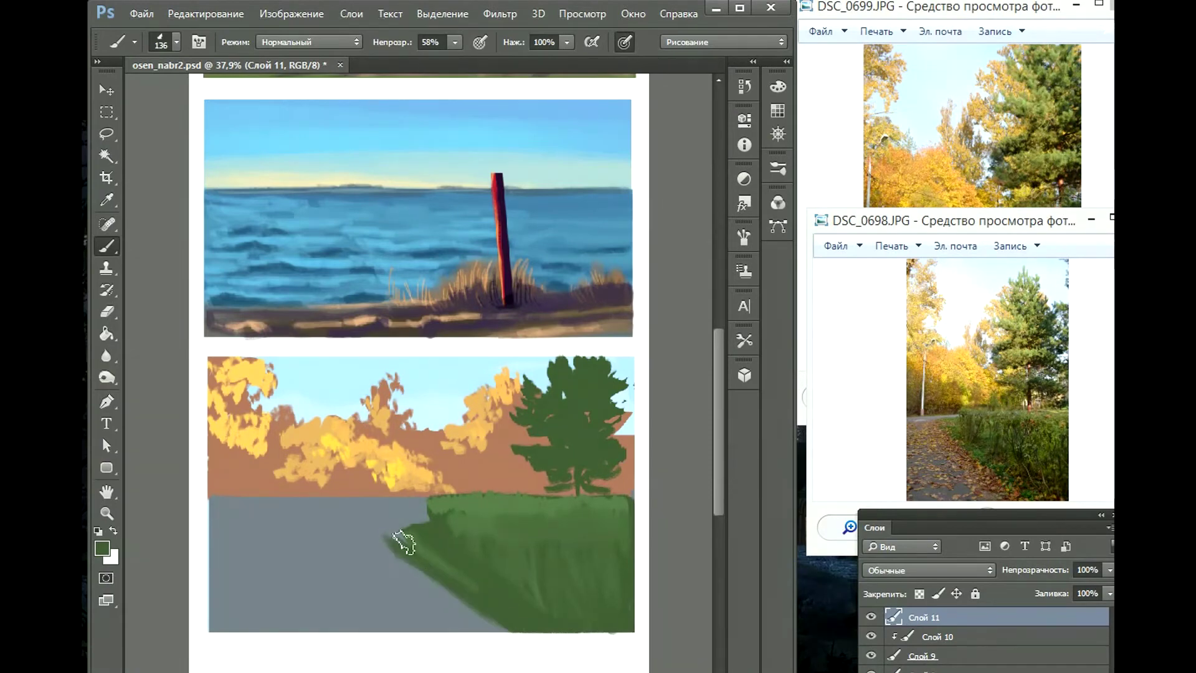
{"action": "left_click", "coordinate": [101, 548]}
{"action": "left_click_drag", "start_coordinate": [411, 499], "coordinate": [220, 497]}
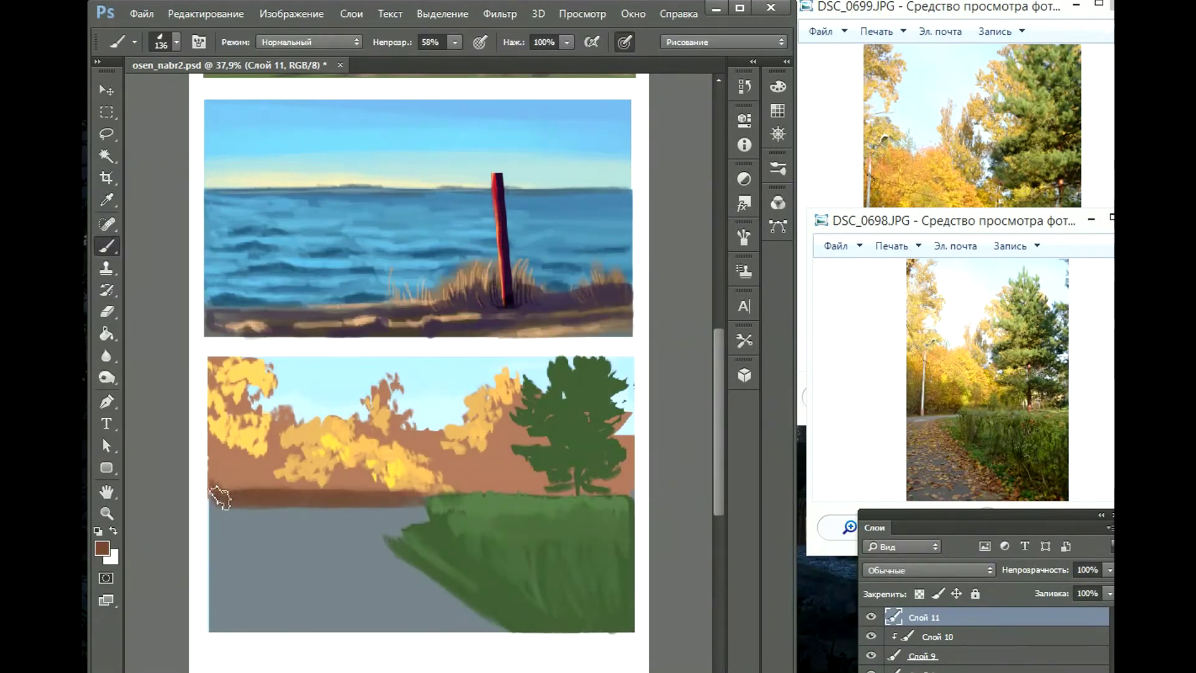
Step: Blend light orange over the brown horizon band and paint lighter green strokes over the tree
{"action": "left_click", "coordinate": [392, 483], "text": "alt"}
{"action": "mouse_move", "coordinate": [417, 484]}
{"action": "left_mouse_down"}
{"action": "mouse_move", "coordinate": [265, 448]}
{"action": "mouse_move", "coordinate": [418, 436]}
{"action": "left_mouse_up"}
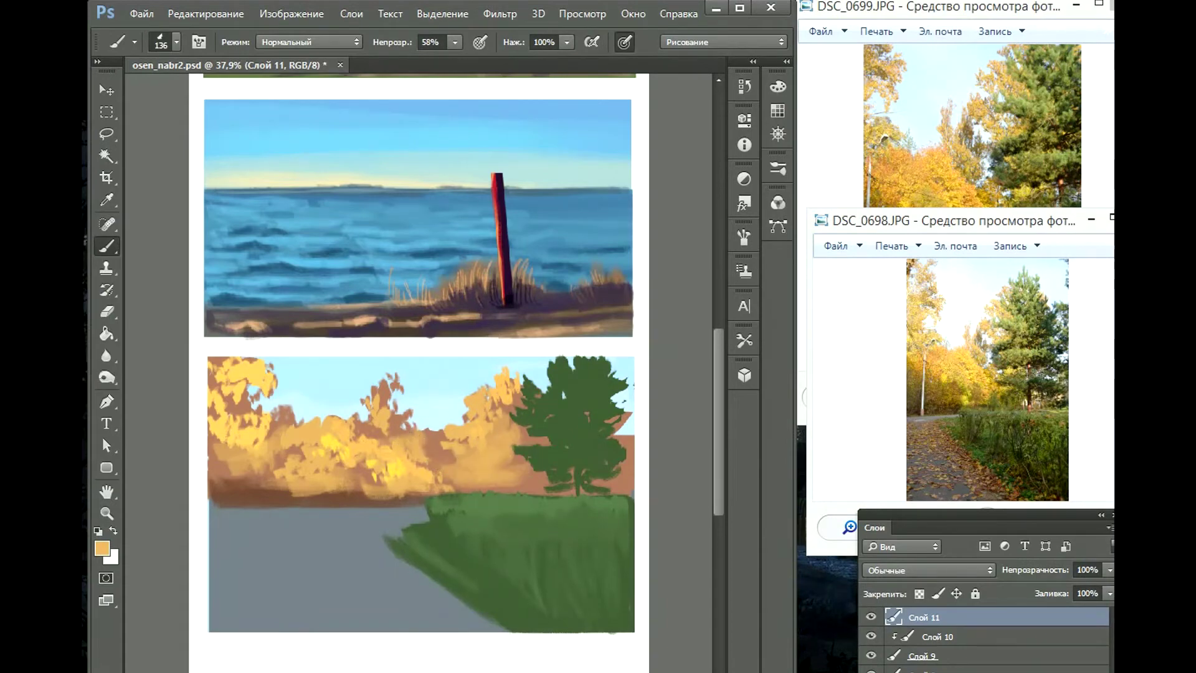
{"action": "left_click", "coordinate": [102, 548]}
{"action": "left_click", "coordinate": [299, 413]}
{"action": "left_click", "coordinate": [609, 286]}
{"action": "left_click", "coordinate": [160, 42]}
{"action": "key", "text": "Return"}
{"action": "mouse_move", "coordinate": [547, 439]}
{"action": "left_mouse_down"}
{"action": "mouse_move", "coordinate": [569, 454]}
{"action": "mouse_move", "coordinate": [539, 420]}
{"action": "mouse_move", "coordinate": [587, 369]}
{"action": "mouse_move", "coordinate": [543, 400]}
{"action": "mouse_move", "coordinate": [561, 476]}
{"action": "left_mouse_up"}
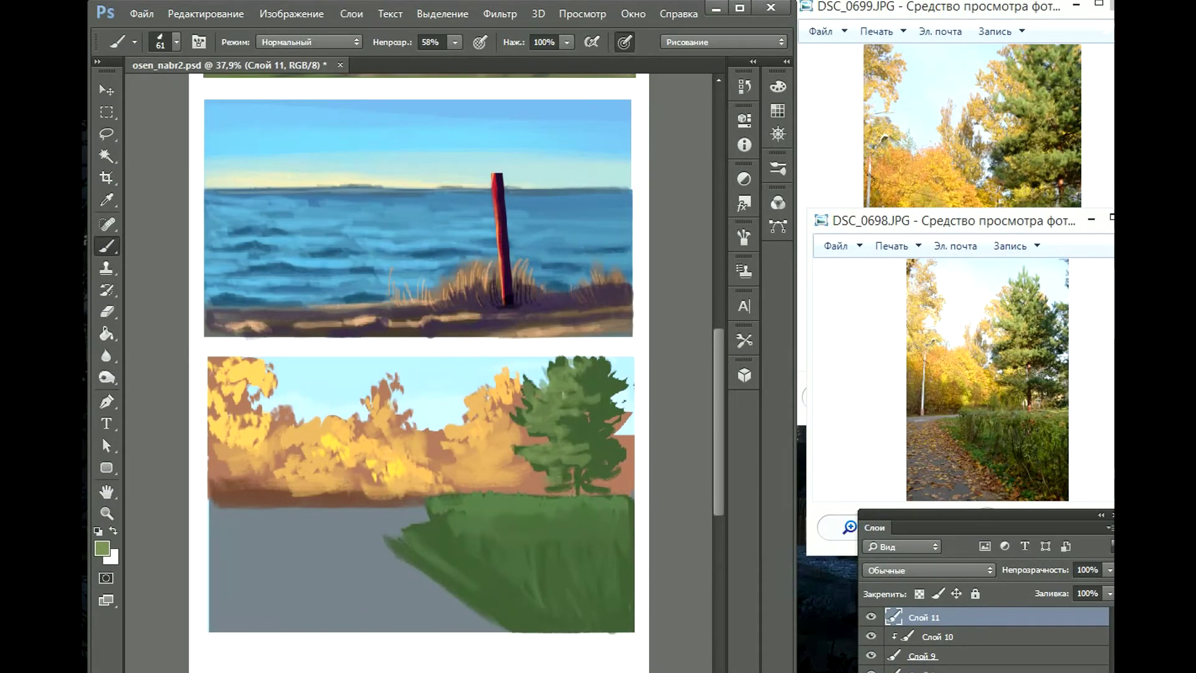
Step: Paint dark green #232917 along the tree's right side
{"action": "left_click", "coordinate": [102, 548]}
{"action": "left_click", "coordinate": [306, 477]}
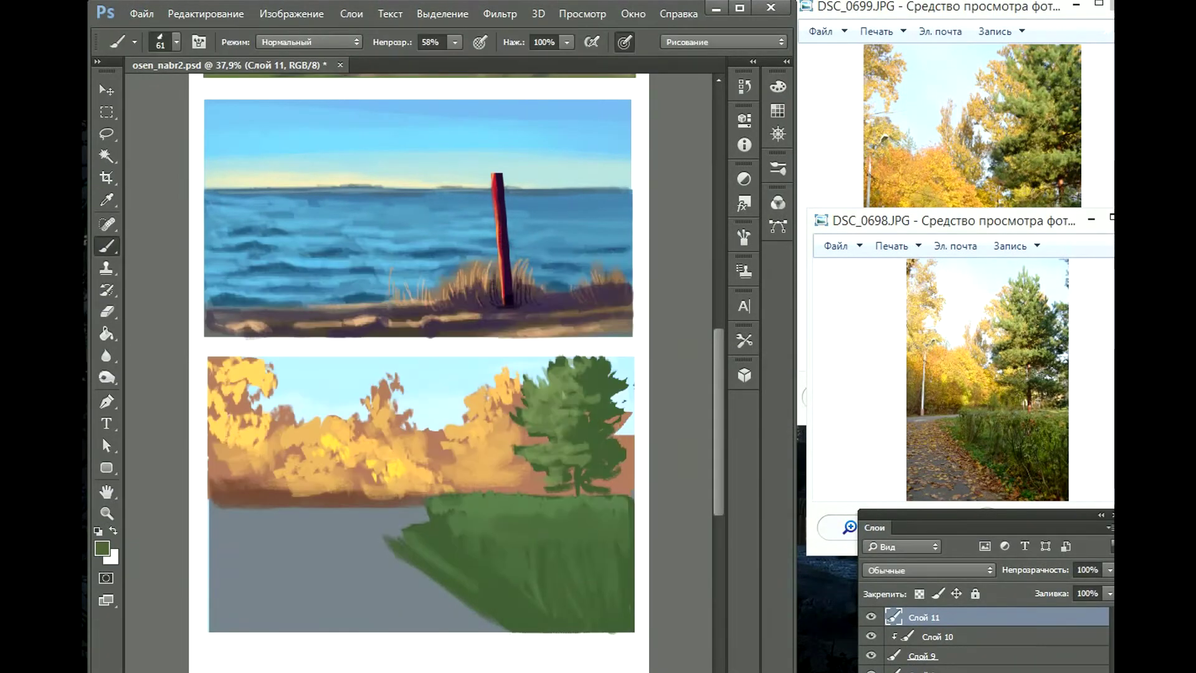
{"action": "left_click", "coordinate": [608, 290]}
{"action": "mouse_move", "coordinate": [592, 430]}
{"action": "left_mouse_down"}
{"action": "mouse_move", "coordinate": [582, 476]}
{"action": "mouse_move", "coordinate": [617, 405]}
{"action": "mouse_move", "coordinate": [570, 371]}
{"action": "left_mouse_up"}
{"action": "scroll", "coordinate": [211, 304], "scroll_direction": "down", "scroll_amount": 1}
{"action": "scroll", "coordinate": [579, 442], "scroll_direction": "up", "scroll_amount": 3}
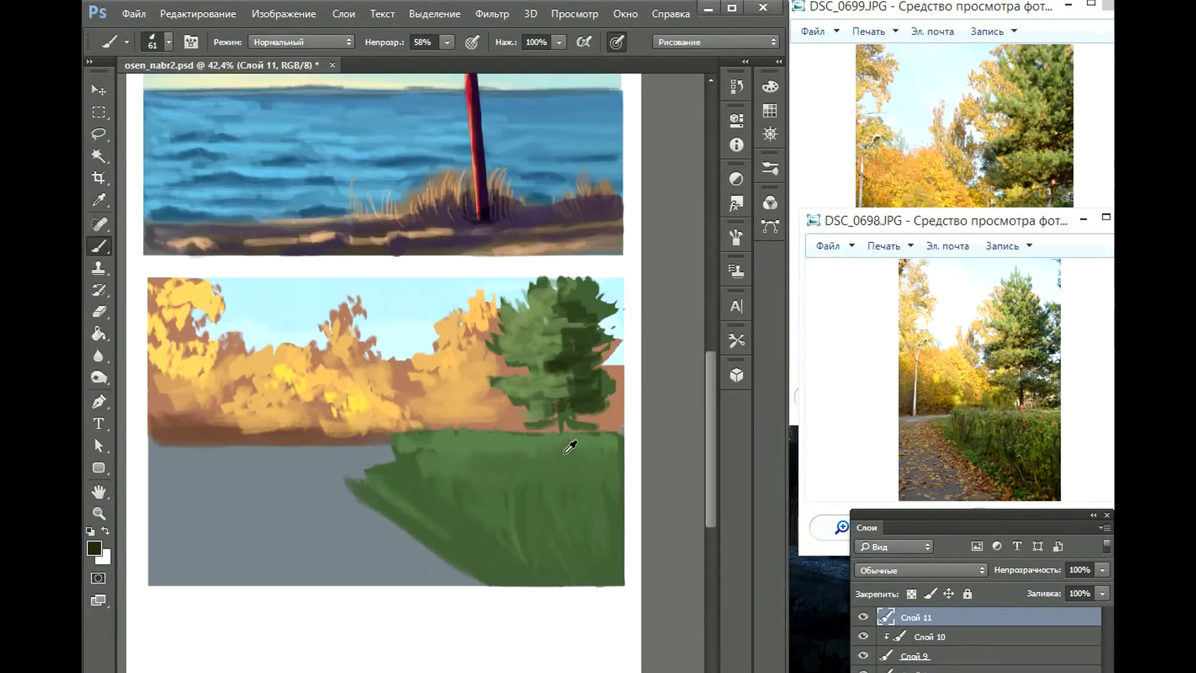
{"action": "scroll", "coordinate": [557, 392], "scroll_direction": "up", "scroll_amount": 1}
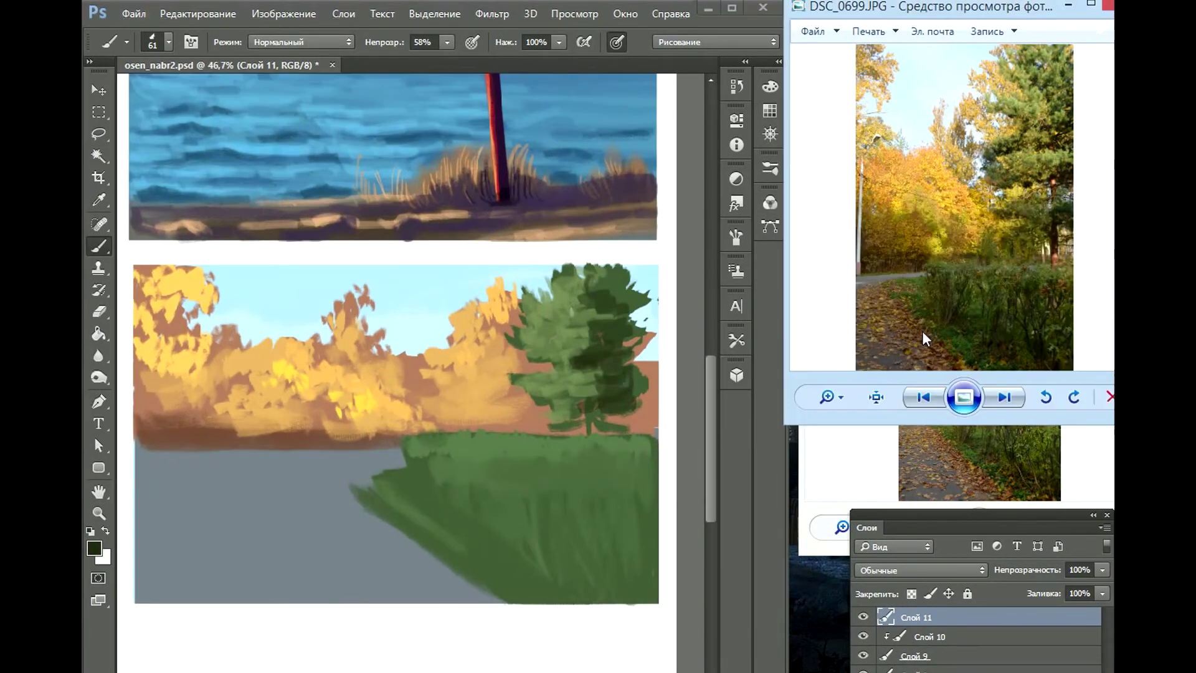
{"action": "scroll", "coordinate": [410, 133], "scroll_direction": "down", "scroll_amount": 3}
{"action": "scroll", "coordinate": [410, 486], "scroll_direction": "up", "scroll_amount": 2}
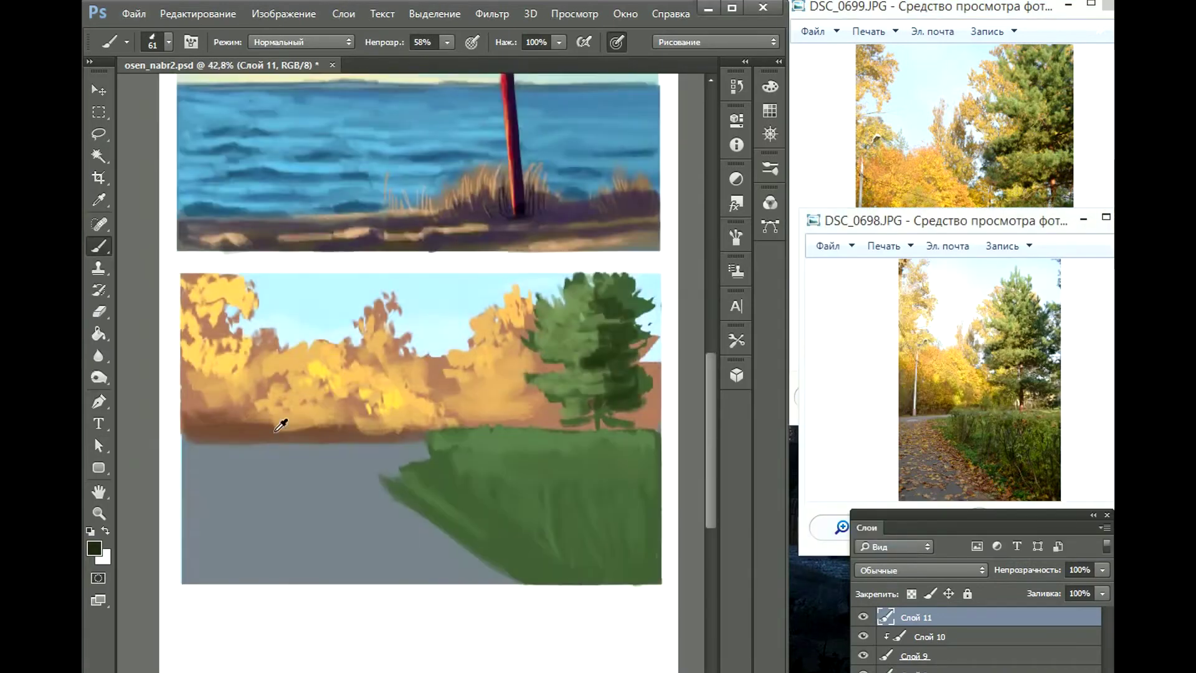
{"action": "scroll", "coordinate": [647, 484], "scroll_direction": "up", "scroll_amount": 1}
Step: Set the brush to 18, enlarge it to 45, and add sampled yellow strokes to the foliage
{"action": "left_click", "coordinate": [168, 41]}
{"action": "left_click", "coordinate": [188, 96]}
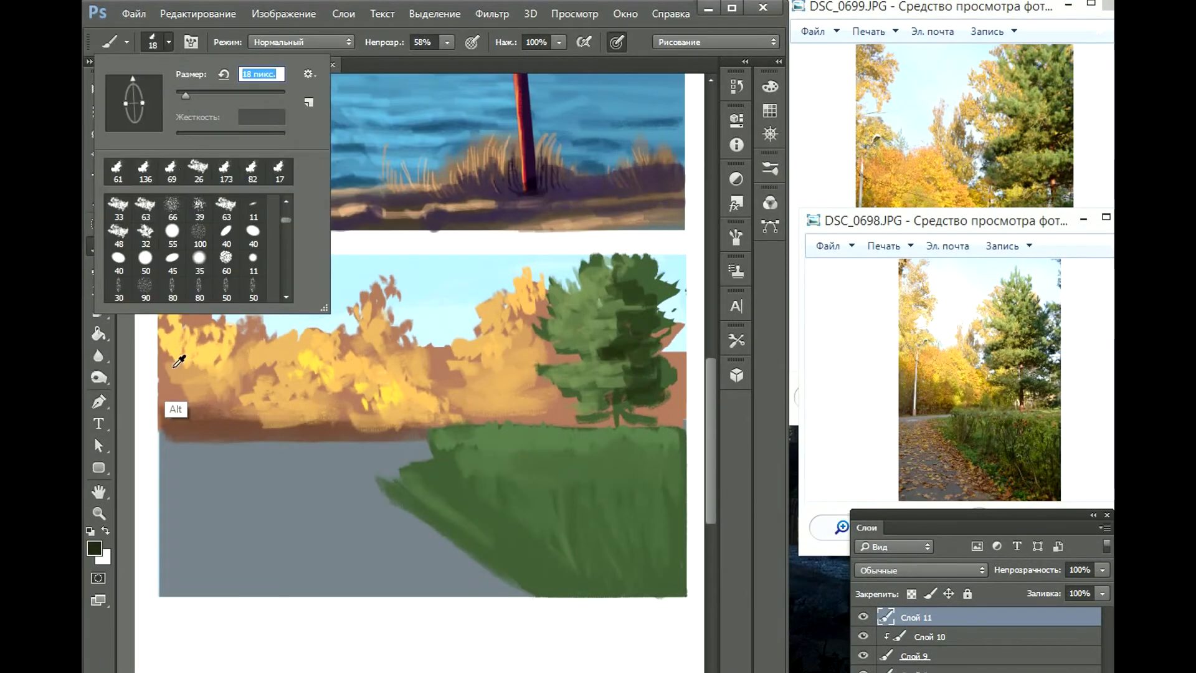
{"action": "left_click", "coordinate": [177, 409], "text": "alt"}
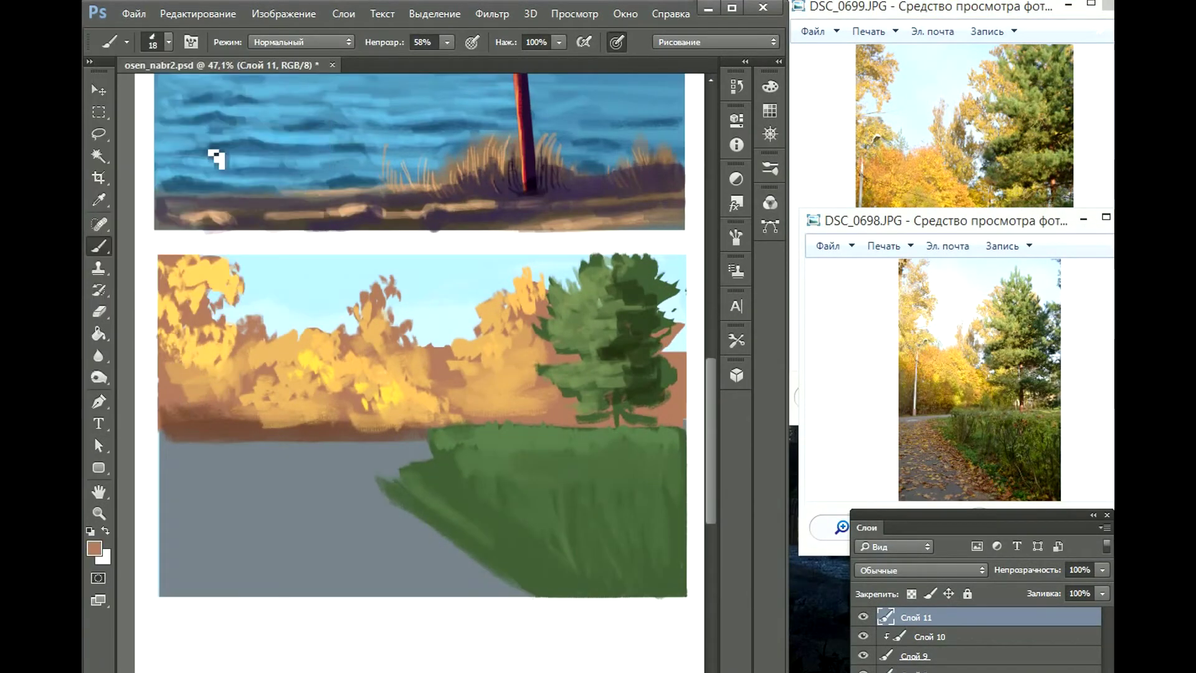
{"action": "key", "text": "bracketright"}
{"action": "key", "text": "bracketright"}
{"action": "key", "text": "bracketright"}
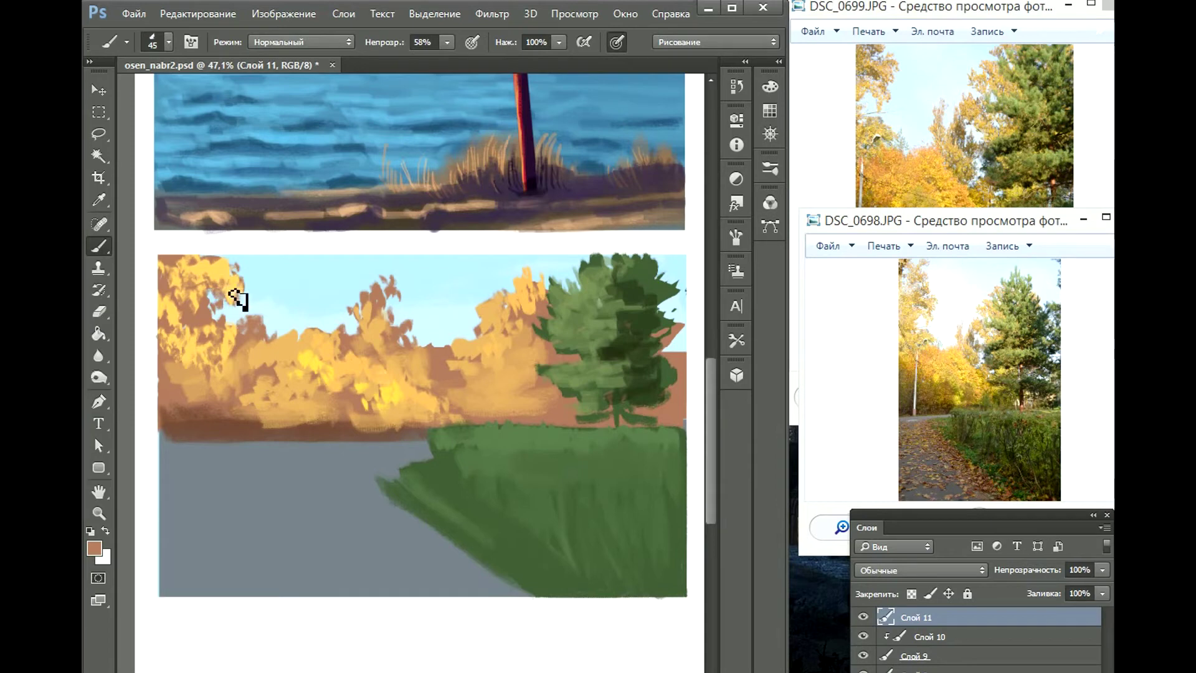
{"action": "left_click", "coordinate": [198, 320], "text": "alt"}
{"action": "mouse_move", "coordinate": [209, 336]}
{"action": "left_mouse_down"}
{"action": "mouse_move", "coordinate": [187, 311]}
{"action": "mouse_move", "coordinate": [248, 272]}
{"action": "left_mouse_up"}
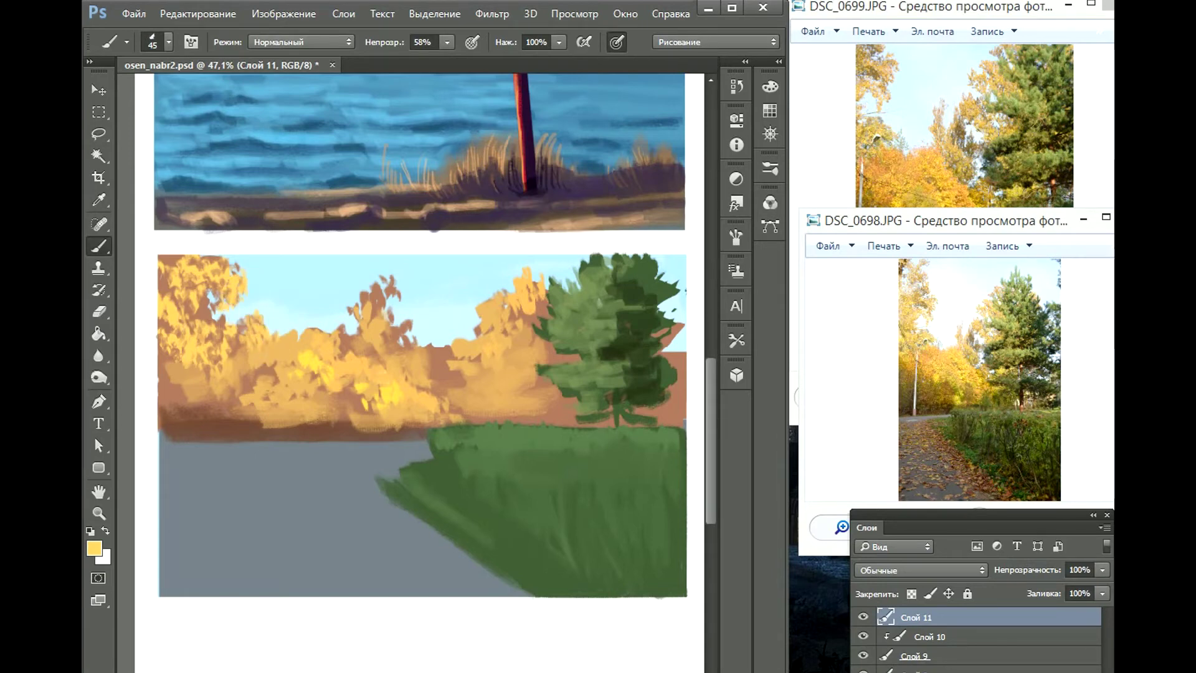
Step: Add bright yellow into the foliage, sampling tan-brown and yellow, then preview the whole sheet
{"action": "left_click", "coordinate": [249, 374], "text": "alt"}
{"action": "left_click", "coordinate": [320, 342], "text": "alt"}
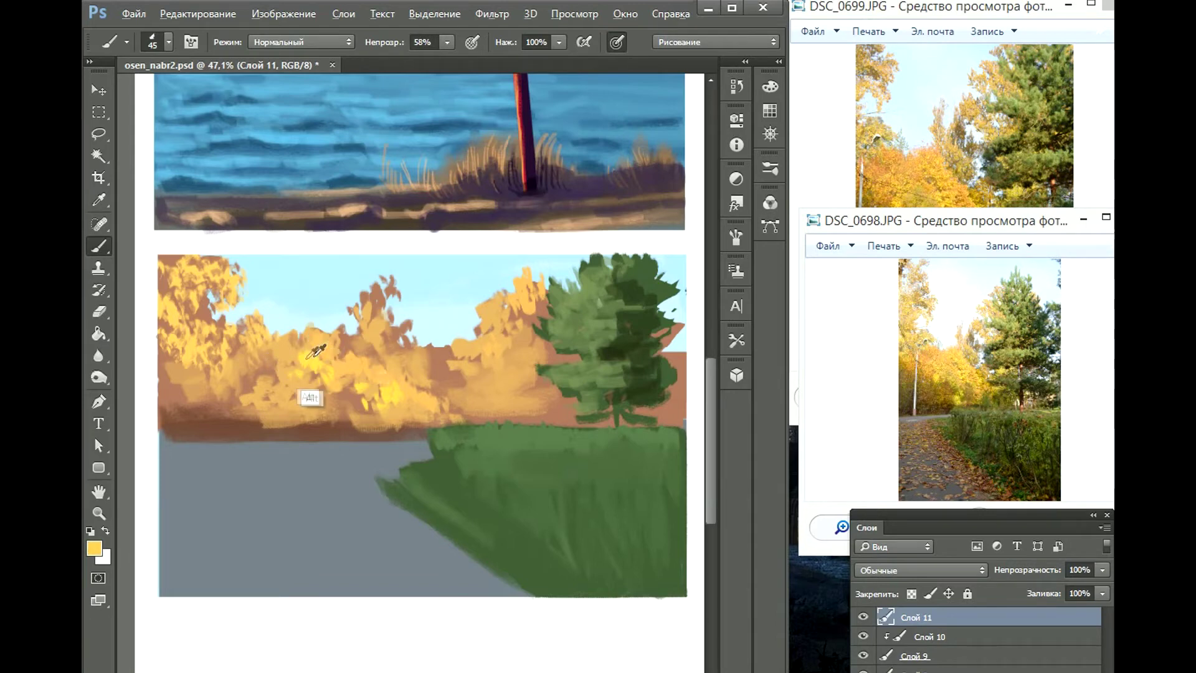
{"action": "left_click_drag", "start_coordinate": [291, 344], "coordinate": [300, 367]}
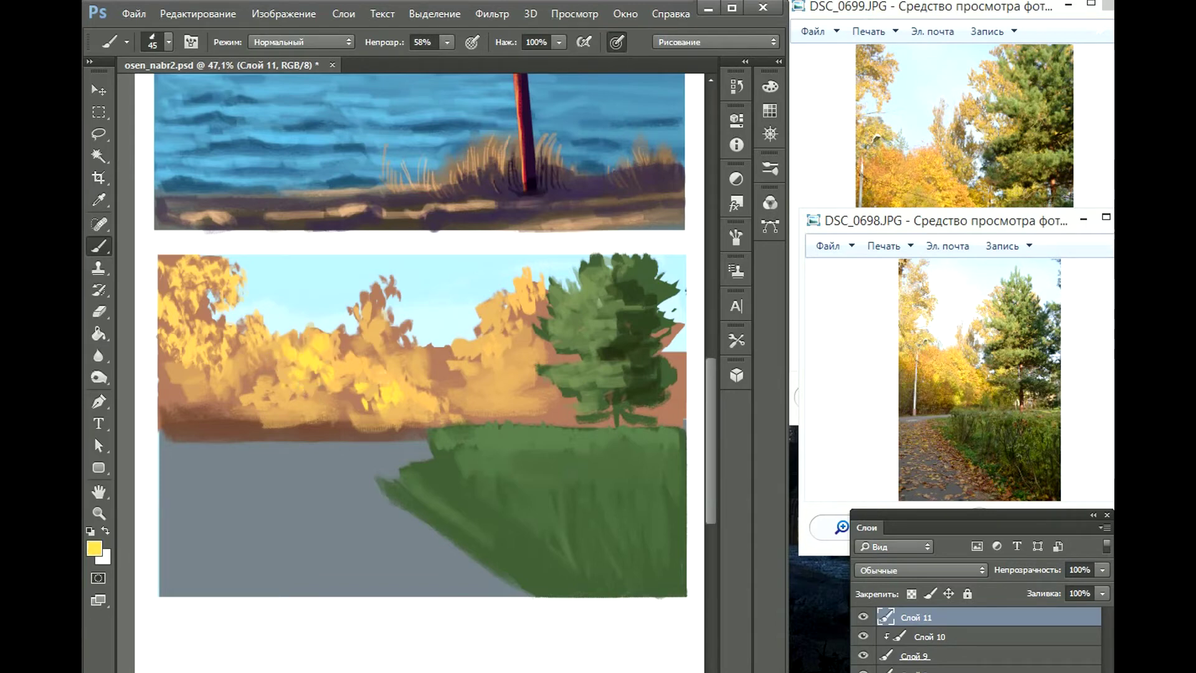
{"action": "left_click", "coordinate": [333, 349], "text": "alt"}
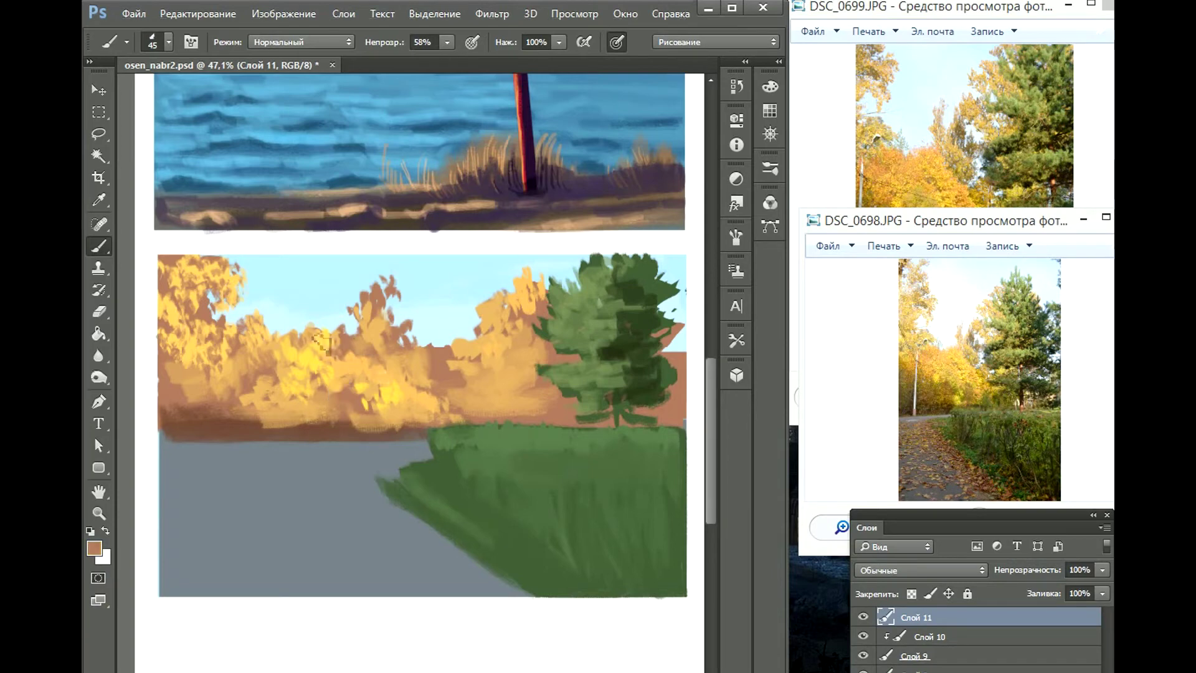
{"action": "left_click", "coordinate": [342, 366], "text": "alt"}
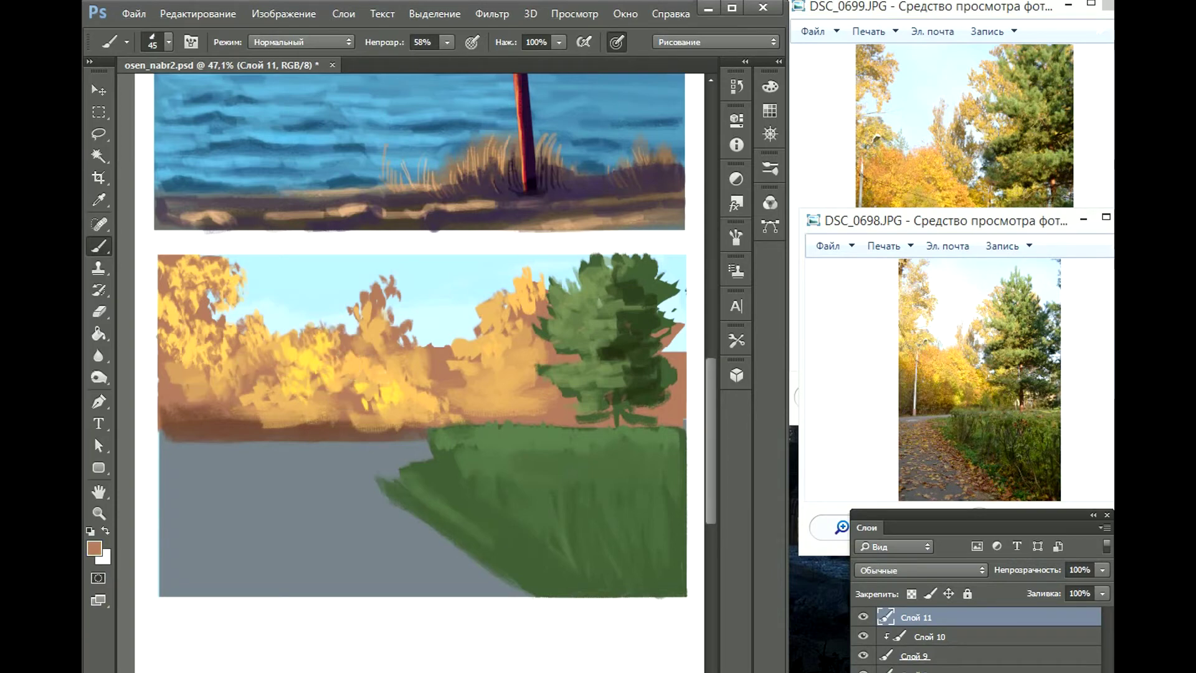
{"action": "left_click_drag", "start_coordinate": [235, 355], "coordinate": [230, 347]}
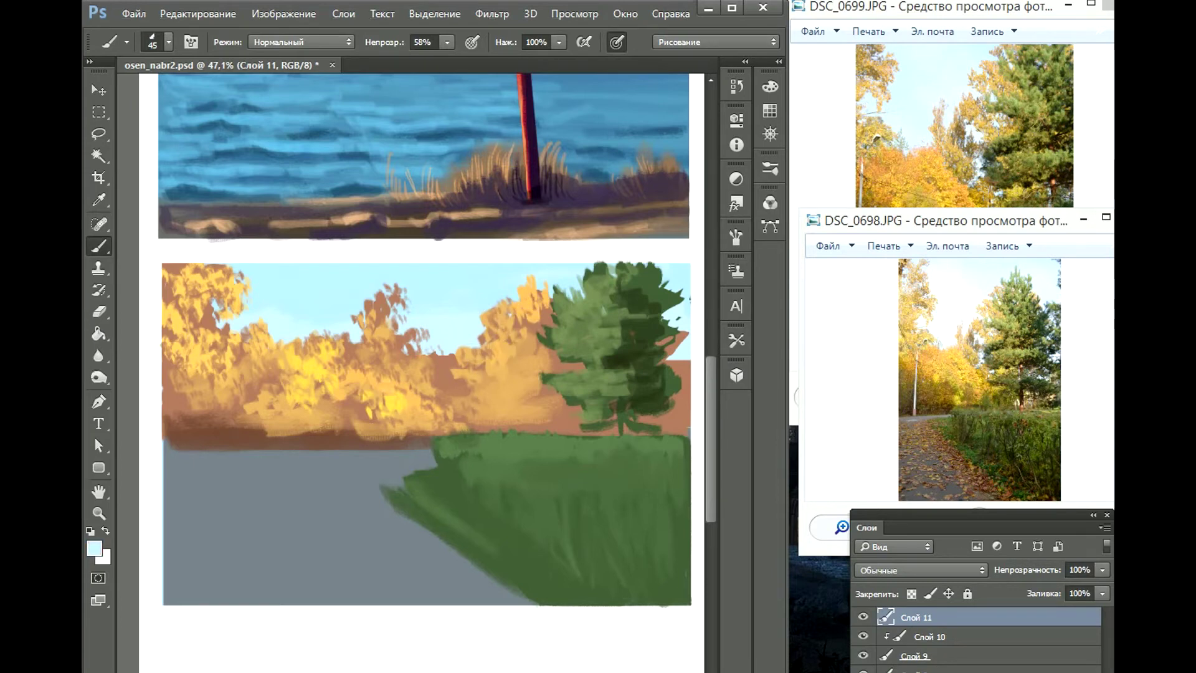
{"action": "key", "text": "alt"}
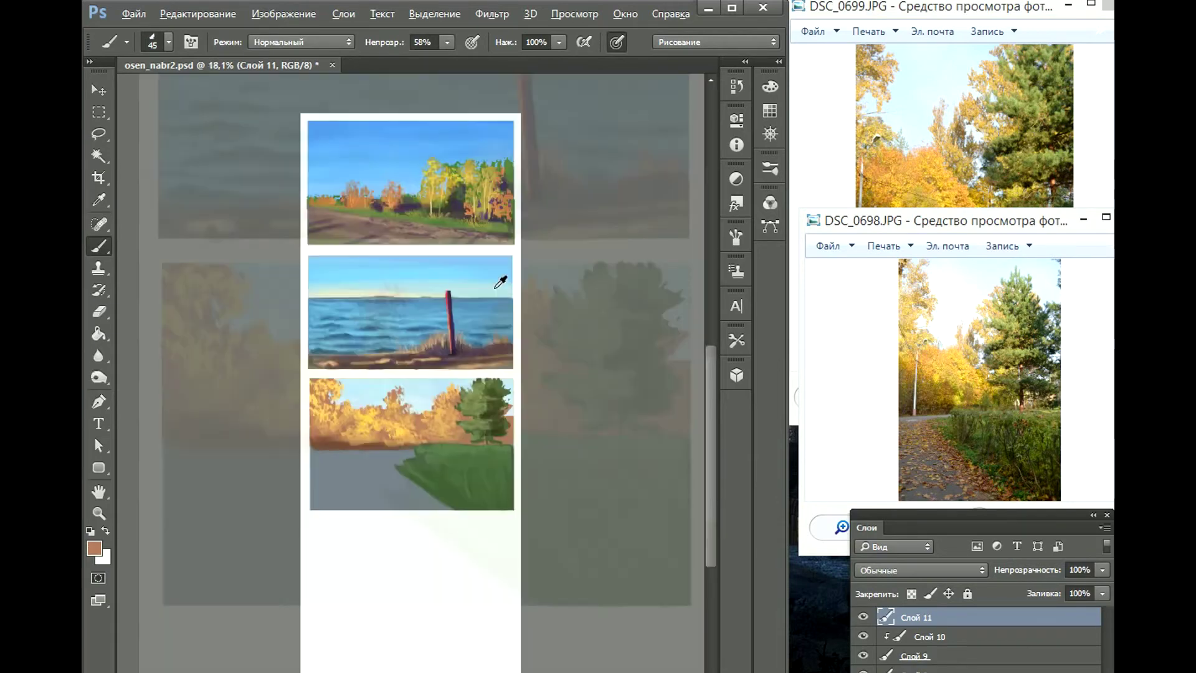
{"action": "left_click_drag", "start_coordinate": [548, 396], "coordinate": [423, 354]}
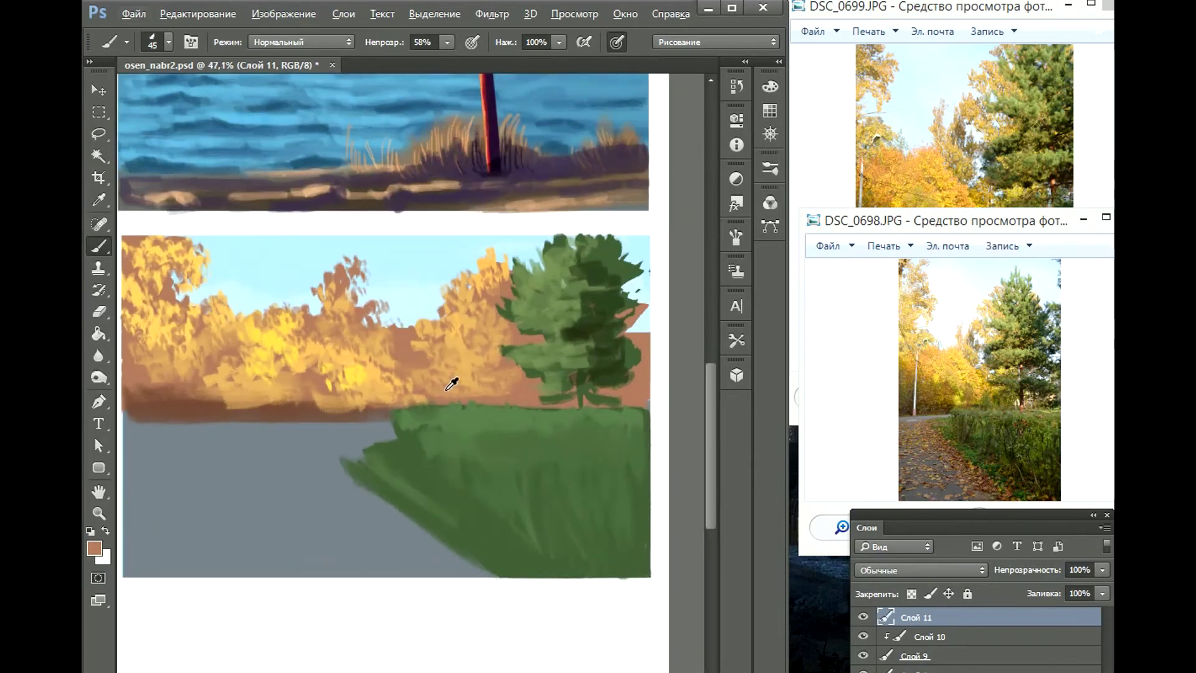
Step: Bring the DSC_0699 and DSC_0698 reference photos forward and zoom in on them
{"action": "left_click", "coordinate": [1011, 133]}
{"action": "scroll", "coordinate": [1010, 132], "scroll_direction": "up", "scroll_amount": 1}
{"action": "scroll", "coordinate": [1014, 175], "scroll_direction": "up", "scroll_amount": 1}
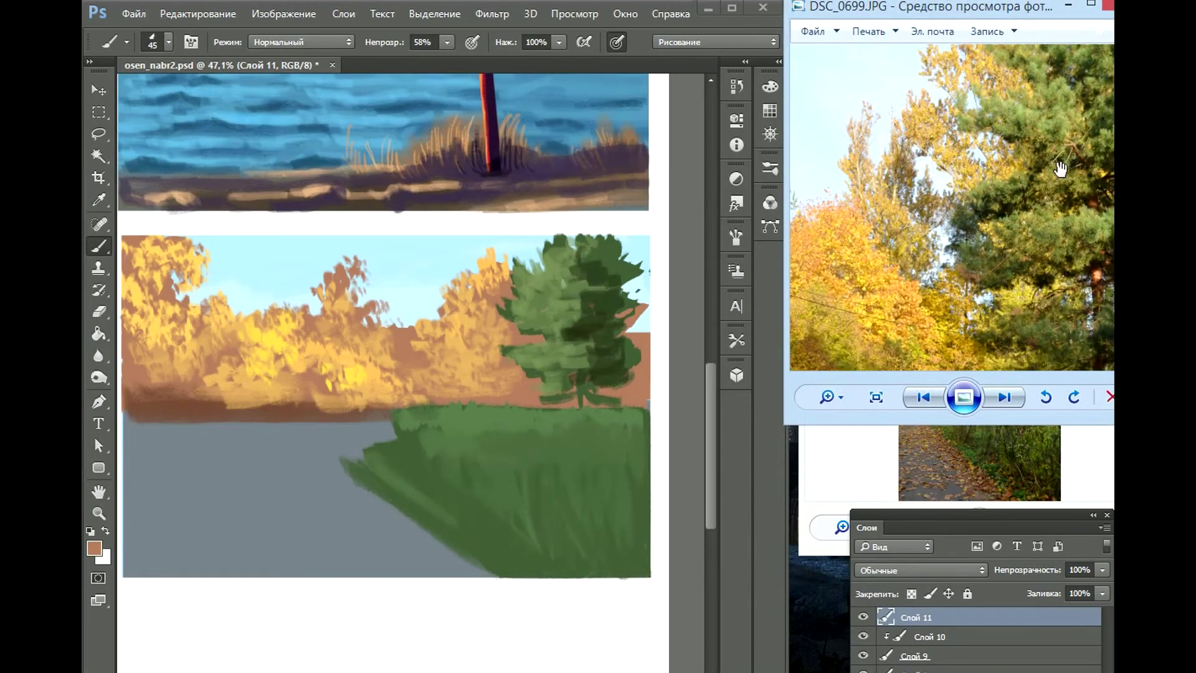
{"action": "scroll", "coordinate": [1060, 168], "scroll_direction": "down", "scroll_amount": 1}
{"action": "scroll", "coordinate": [1061, 168], "scroll_direction": "down", "scroll_amount": 1}
{"action": "left_click", "coordinate": [1038, 436]}
{"action": "scroll", "coordinate": [1038, 435], "scroll_direction": "up", "scroll_amount": 2}
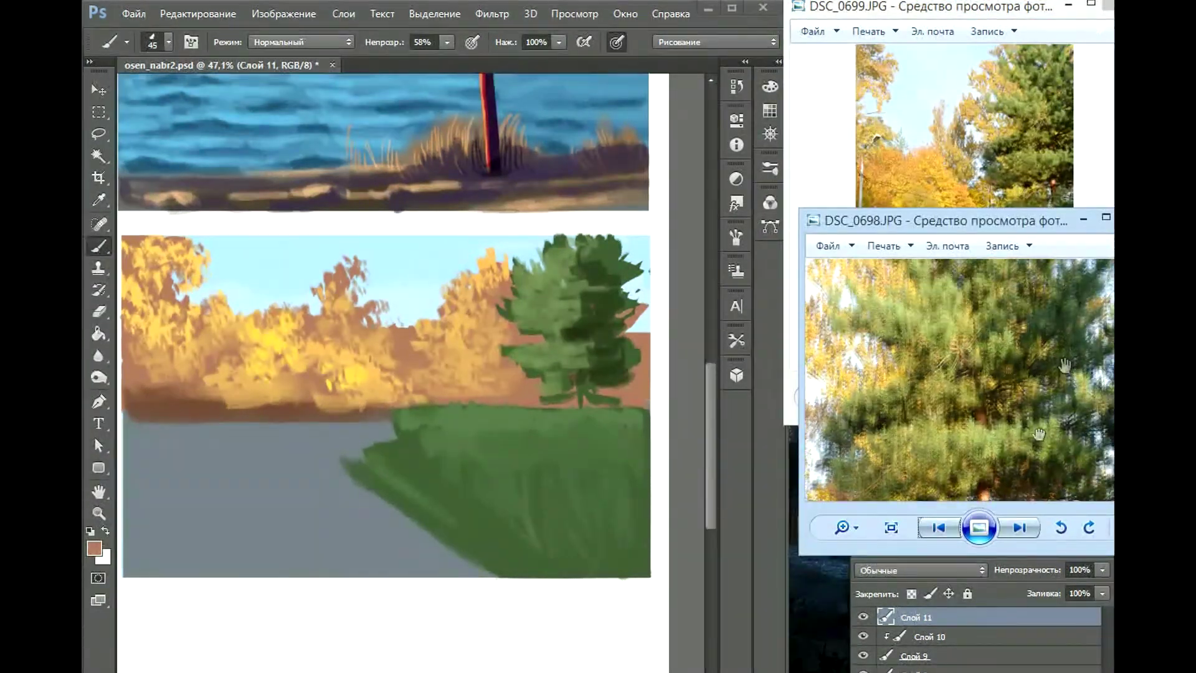
{"action": "scroll", "coordinate": [1038, 434], "scroll_direction": "down", "scroll_amount": 2}
{"action": "scroll", "coordinate": [637, 336], "scroll_direction": "up", "scroll_amount": 3}
Step: With a 77 px brush, paint darker green across the upper and mid tree and fill its left gap
{"action": "right_click", "coordinate": [178, 101]}
{"action": "left_click", "coordinate": [523, 274], "text": "alt"}
{"action": "mouse_move", "coordinate": [489, 282]}
{"action": "left_mouse_down"}
{"action": "mouse_move", "coordinate": [526, 237]}
{"action": "mouse_move", "coordinate": [508, 189]}
{"action": "left_mouse_up"}
{"action": "left_click_drag", "start_coordinate": [516, 350], "coordinate": [547, 368]}
{"action": "left_click", "coordinate": [450, 338], "text": "alt"}
{"action": "left_click", "coordinate": [408, 293], "text": "alt"}
{"action": "mouse_move", "coordinate": [414, 293]}
{"action": "left_mouse_down"}
{"action": "mouse_move", "coordinate": [424, 262]}
{"action": "mouse_move", "coordinate": [430, 314]}
{"action": "left_mouse_up"}
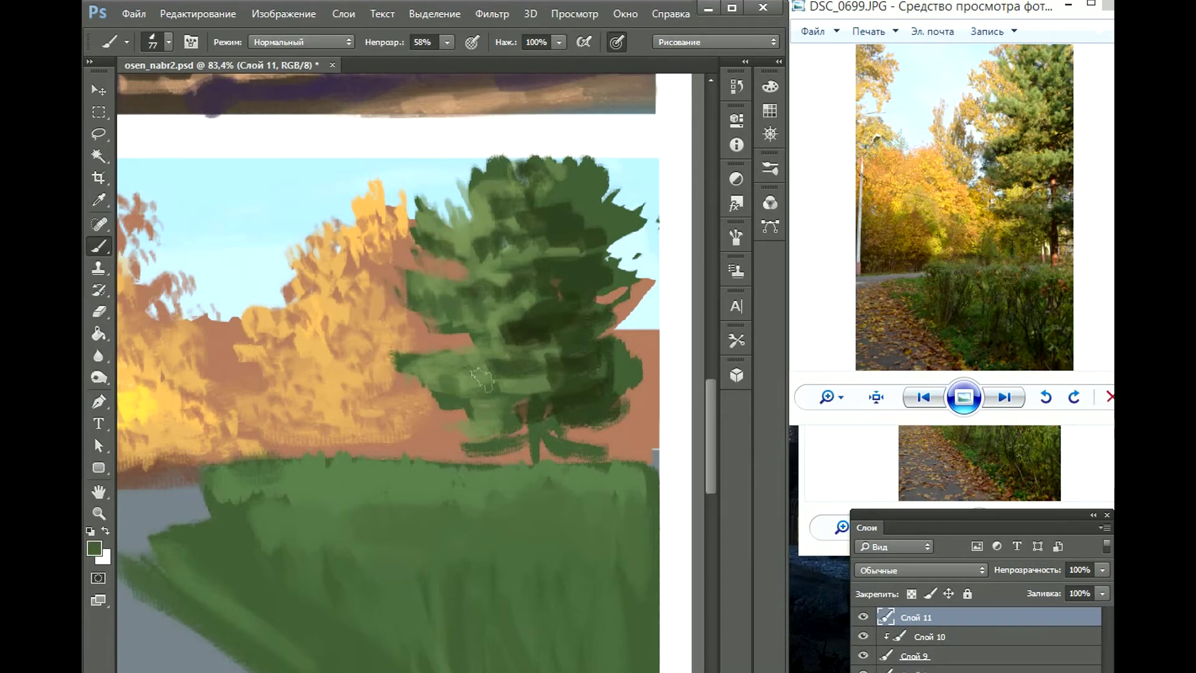
Step: At 57 px, add light-green crown strokes and dark green around the trunk and right edge
{"action": "left_click", "coordinate": [507, 361], "text": "alt"}
{"action": "key", "text": "bracketleft"}
{"action": "key", "text": "bracketleft"}
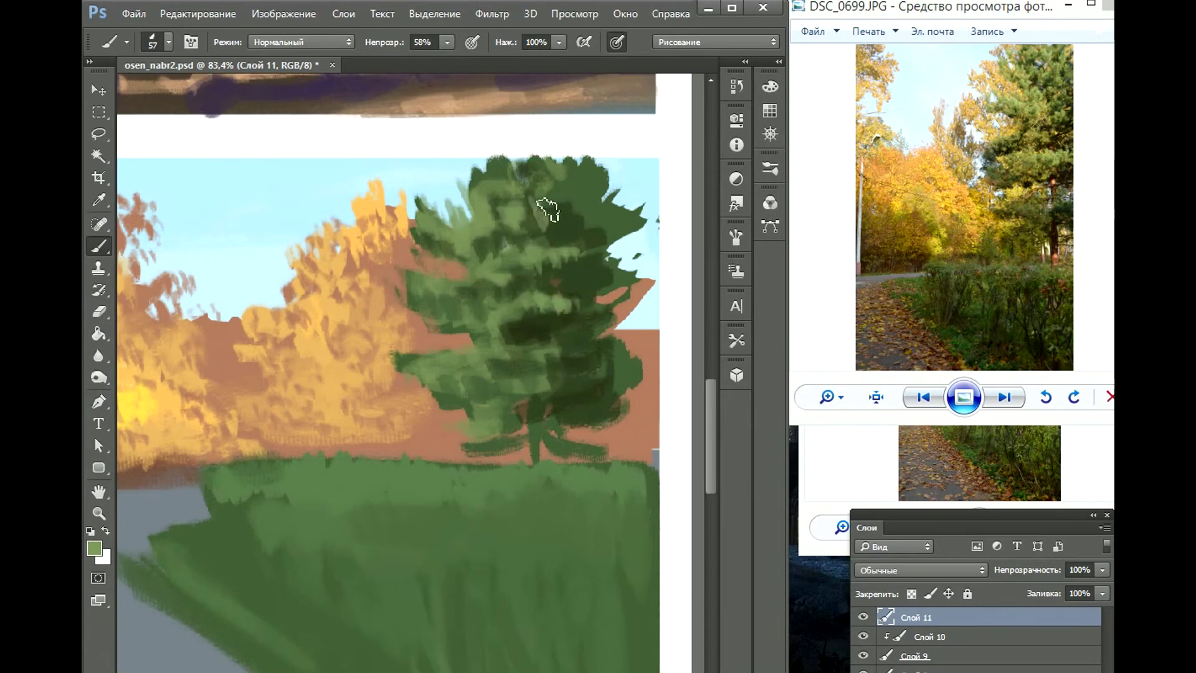
{"action": "left_click_drag", "start_coordinate": [547, 210], "coordinate": [579, 169]}
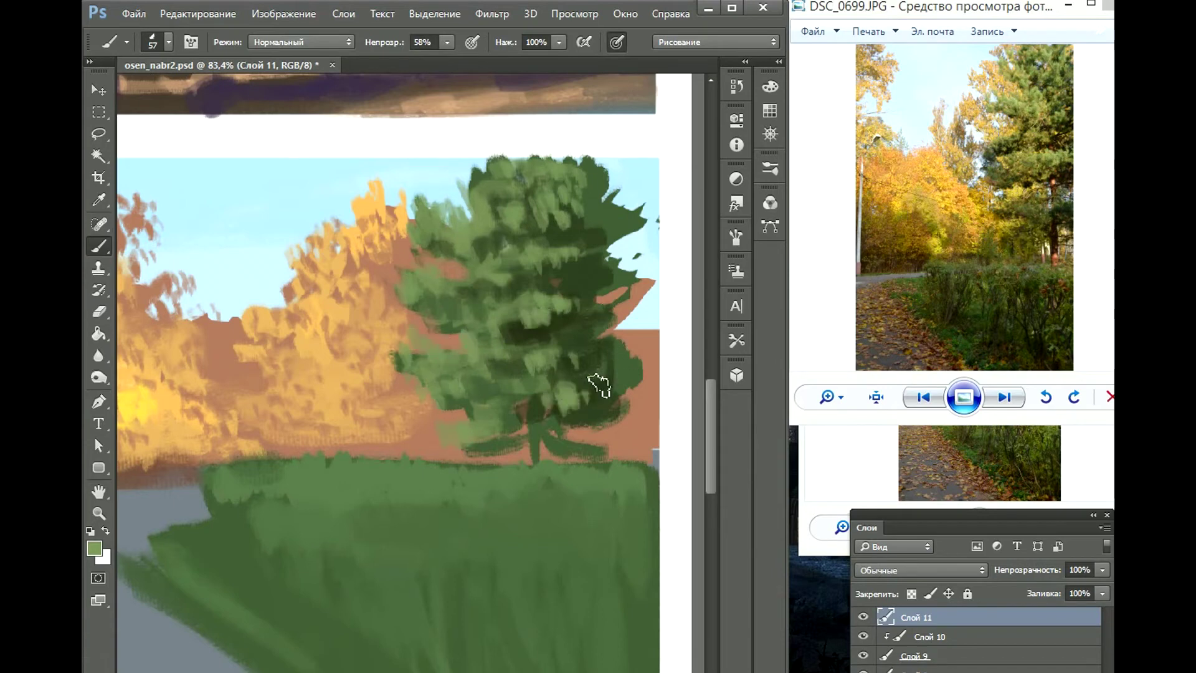
{"action": "left_click", "coordinate": [548, 333], "text": "alt"}
{"action": "left_click_drag", "start_coordinate": [585, 439], "coordinate": [536, 420]}
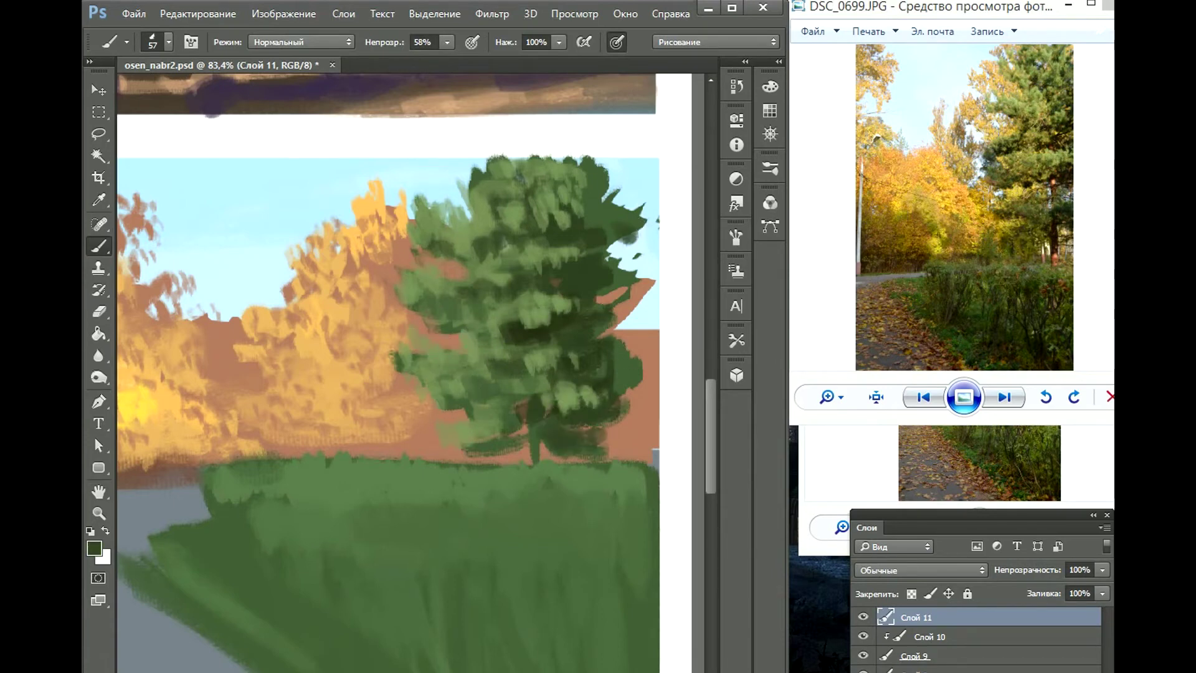
{"action": "mouse_move", "coordinate": [622, 165]}
{"action": "left_mouse_down"}
{"action": "mouse_move", "coordinate": [635, 326]}
{"action": "mouse_move", "coordinate": [614, 386]}
{"action": "left_mouse_up"}
Step: Paint light sky-blue gaps into the pine and the orange foliage
{"action": "left_click", "coordinate": [648, 268], "text": "alt"}
{"action": "left_click_drag", "start_coordinate": [642, 311], "coordinate": [649, 305]}
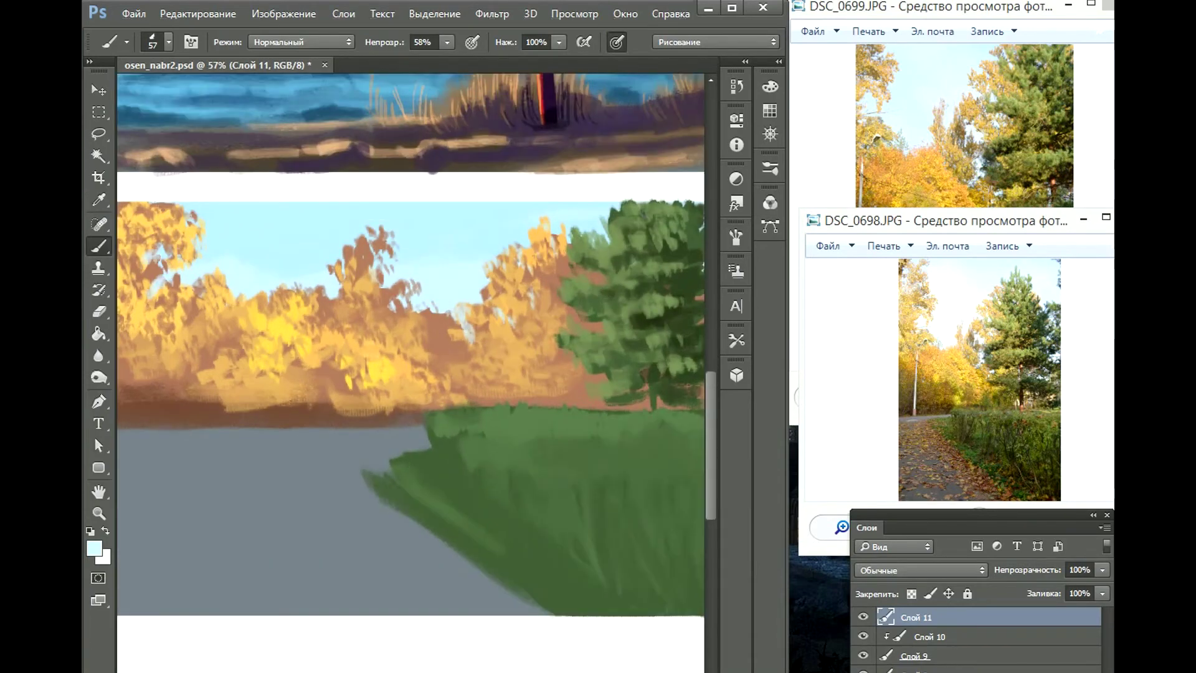
{"action": "left_click_drag", "start_coordinate": [161, 264], "coordinate": [150, 293]}
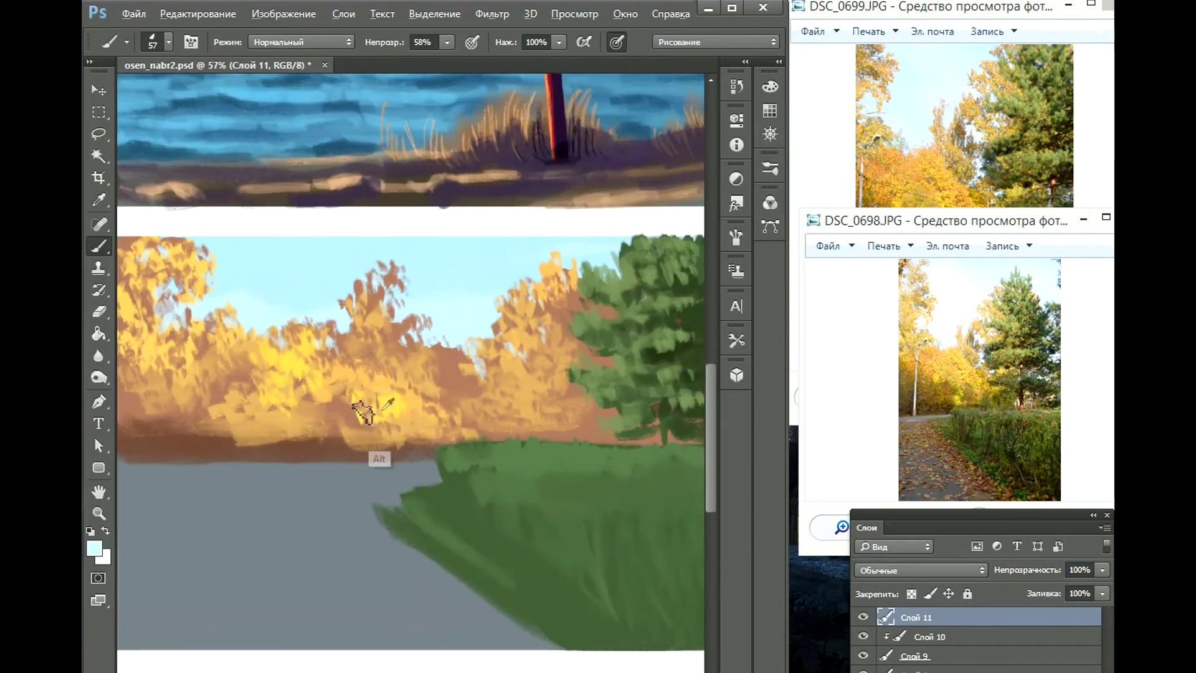
Step: Hide layer Слой 11 and paint light-yellow highlights on the central foliage and beside the pine
{"action": "left_click", "coordinate": [863, 616]}
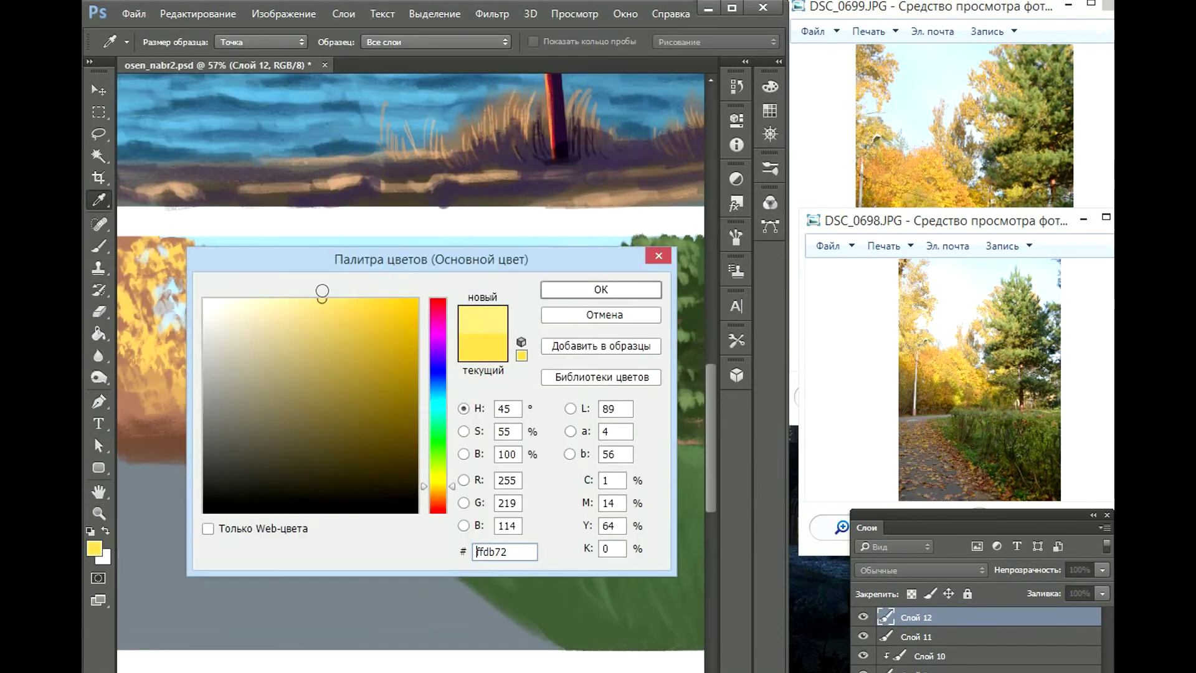
{"action": "left_click", "coordinate": [321, 293]}
{"action": "key", "text": "Return"}
{"action": "key", "text": "b"}
{"action": "left_click_drag", "start_coordinate": [355, 361], "coordinate": [408, 397]}
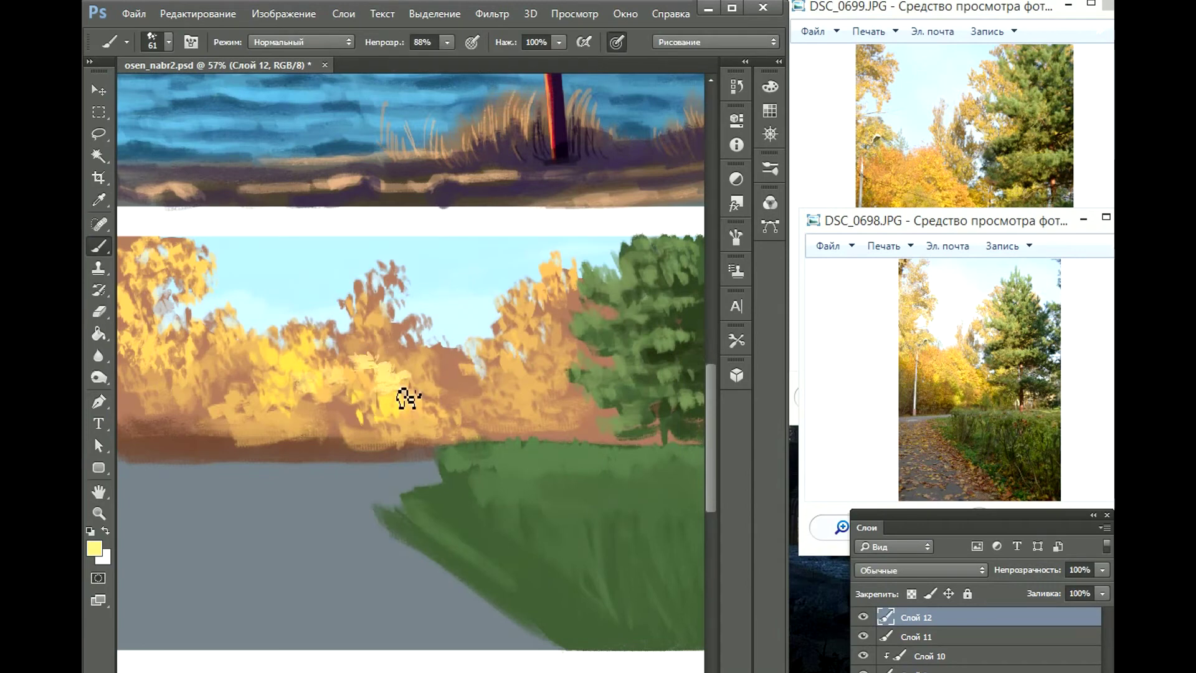
{"action": "mouse_move", "coordinate": [391, 323]}
{"action": "left_mouse_down"}
{"action": "mouse_move", "coordinate": [443, 377]}
{"action": "mouse_move", "coordinate": [414, 405]}
{"action": "left_mouse_up"}
{"action": "mouse_move", "coordinate": [542, 368]}
{"action": "left_mouse_down"}
{"action": "mouse_move", "coordinate": [587, 347]}
{"action": "mouse_move", "coordinate": [548, 320]}
{"action": "mouse_move", "coordinate": [598, 299]}
{"action": "mouse_move", "coordinate": [530, 321]}
{"action": "mouse_move", "coordinate": [529, 413]}
{"action": "mouse_move", "coordinate": [588, 427]}
{"action": "mouse_move", "coordinate": [533, 419]}
{"action": "mouse_move", "coordinate": [491, 388]}
{"action": "left_mouse_up"}
Step: Set an orange painting colour sampled from the foliage
{"action": "scroll", "coordinate": [446, 408], "scroll_direction": "down", "scroll_amount": 2}
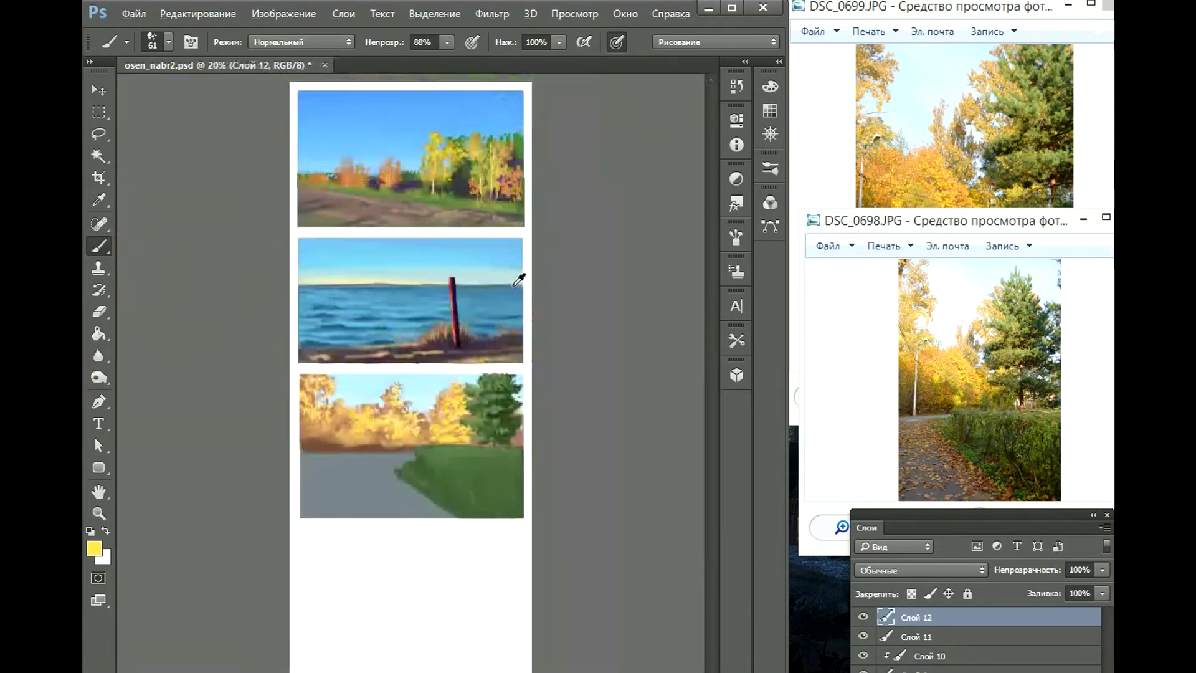
{"action": "scroll", "coordinate": [376, 428], "scroll_direction": "up", "scroll_amount": 2}
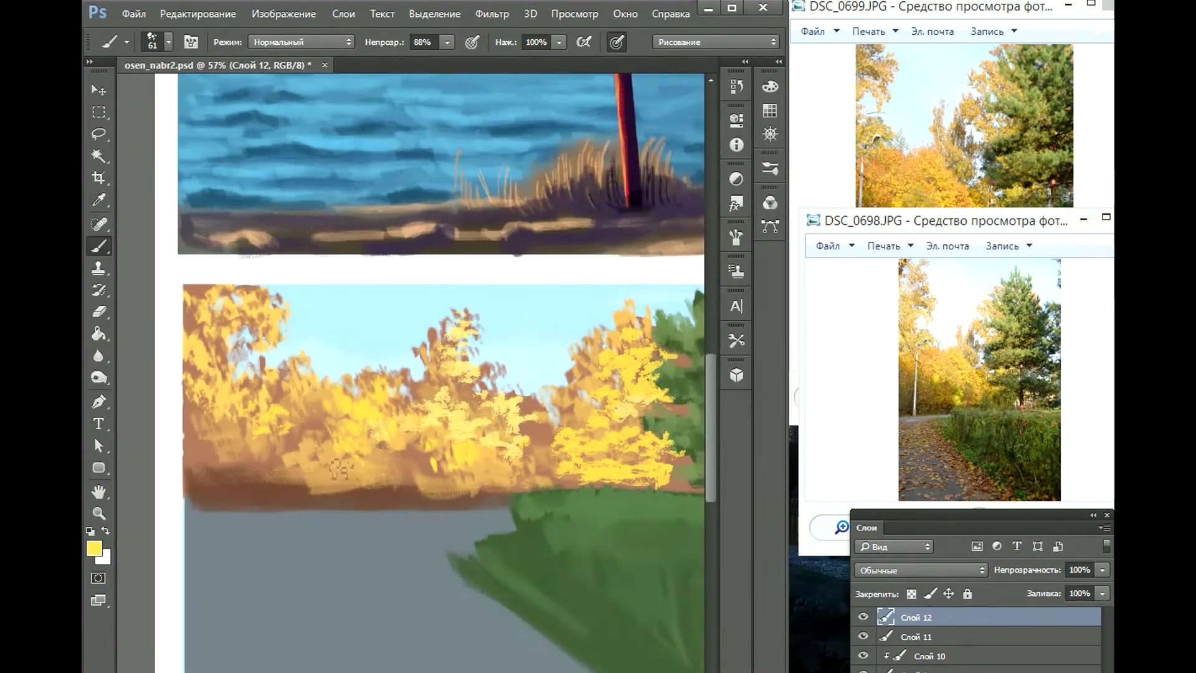
{"action": "left_click", "coordinate": [94, 547]}
{"action": "left_click", "coordinate": [435, 492]}
{"action": "left_click", "coordinate": [624, 286]}
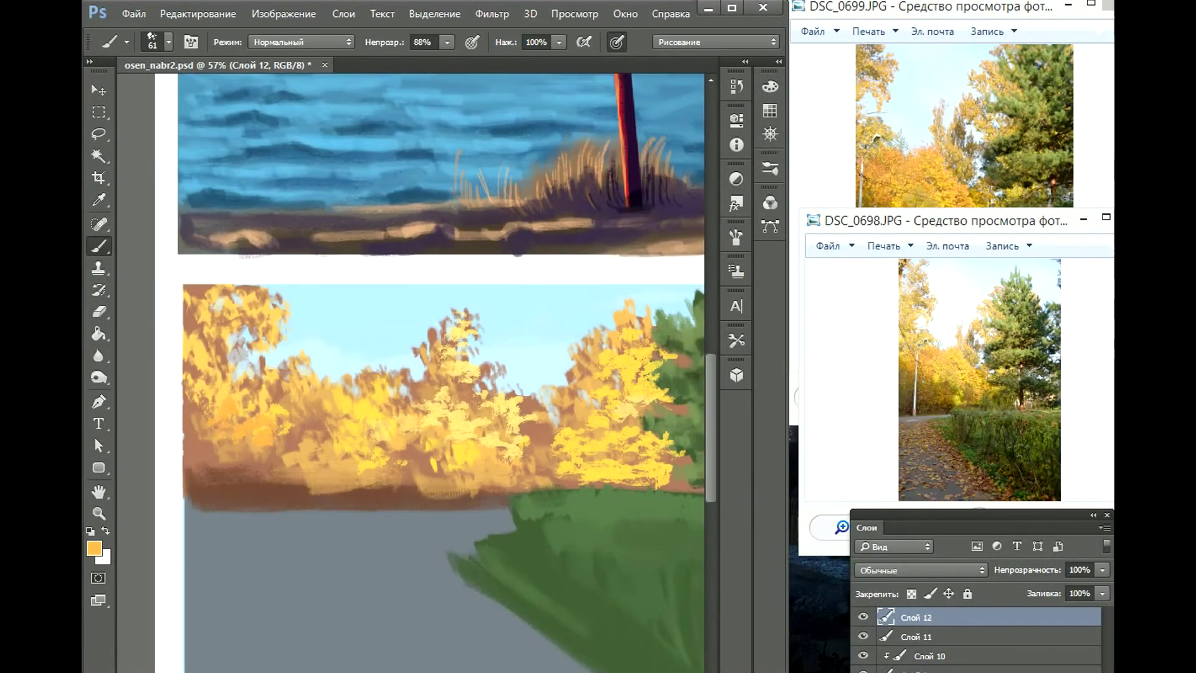
{"action": "scroll", "coordinate": [414, 367], "scroll_direction": "down", "scroll_amount": 2}
{"action": "left_click", "coordinate": [283, 13]}
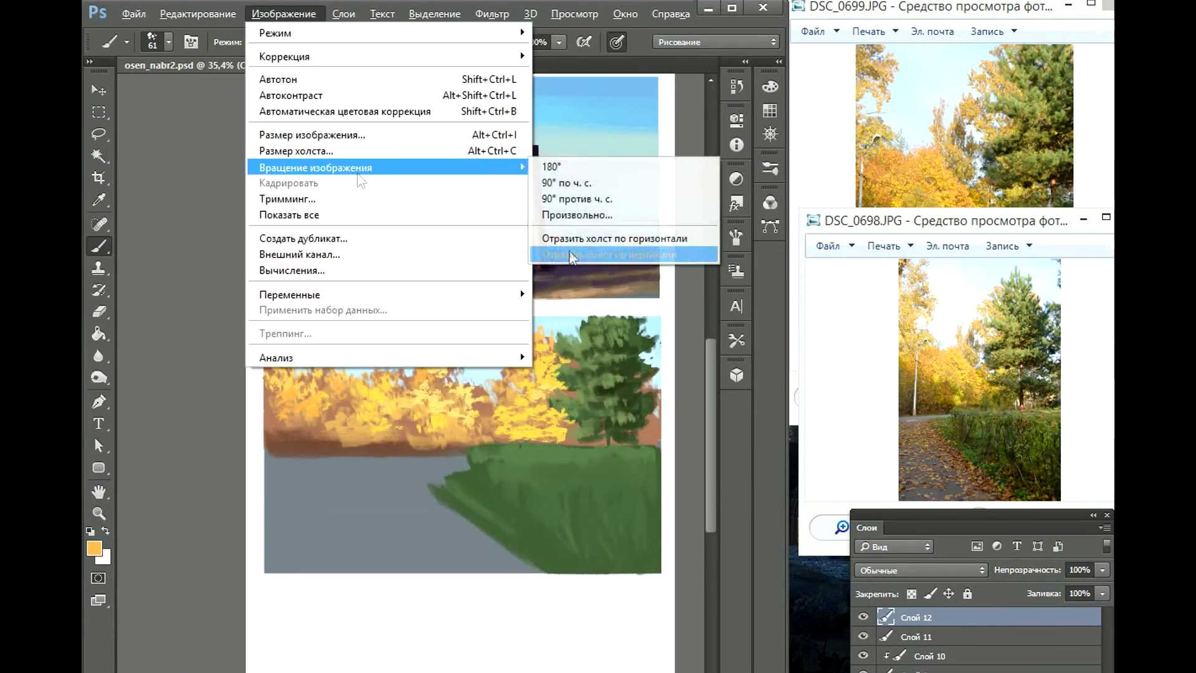
Step: Mirror the canvas to check the composition, then undo the flip
{"action": "left_click", "coordinate": [623, 259]}
{"action": "key", "text": "ctrl+z"}
{"action": "scroll", "coordinate": [452, 469], "scroll_direction": "up", "scroll_amount": 3}
{"action": "scroll", "coordinate": [451, 469], "scroll_direction": "down", "scroll_amount": 3}
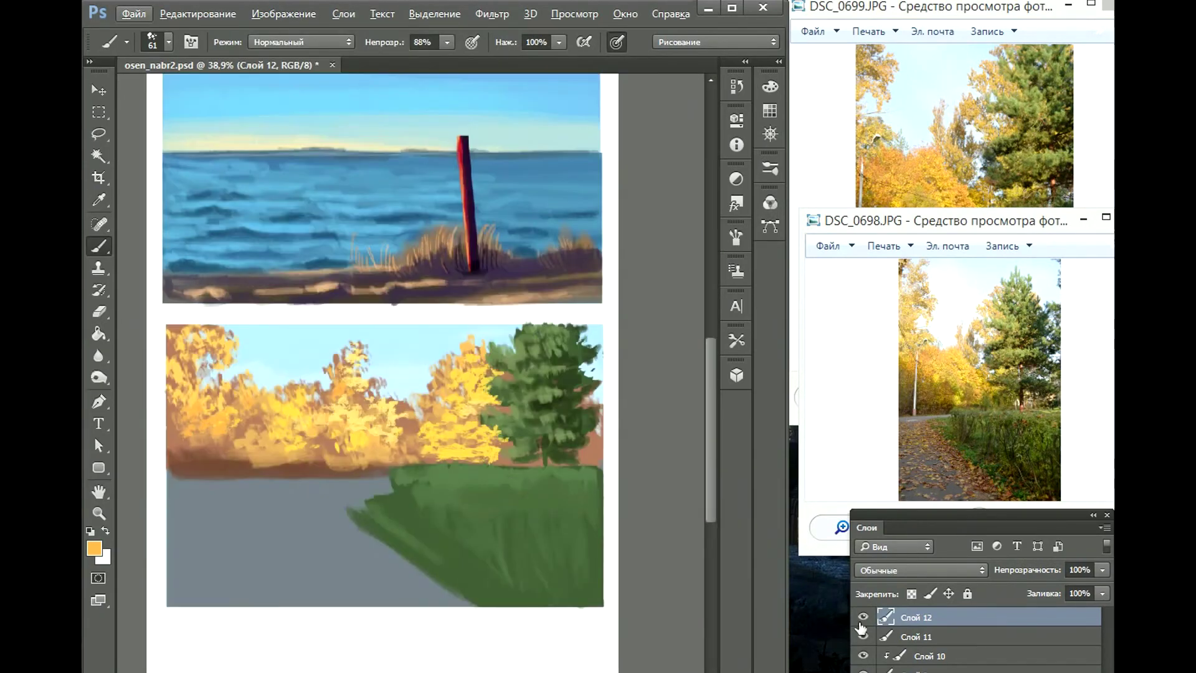
{"action": "scroll", "coordinate": [423, 550], "scroll_direction": "up", "scroll_amount": 1}
Step: Select the grey path and darken it with a 343 px brush at 70% opacity
{"action": "left_click", "coordinate": [305, 473], "text": "alt"}
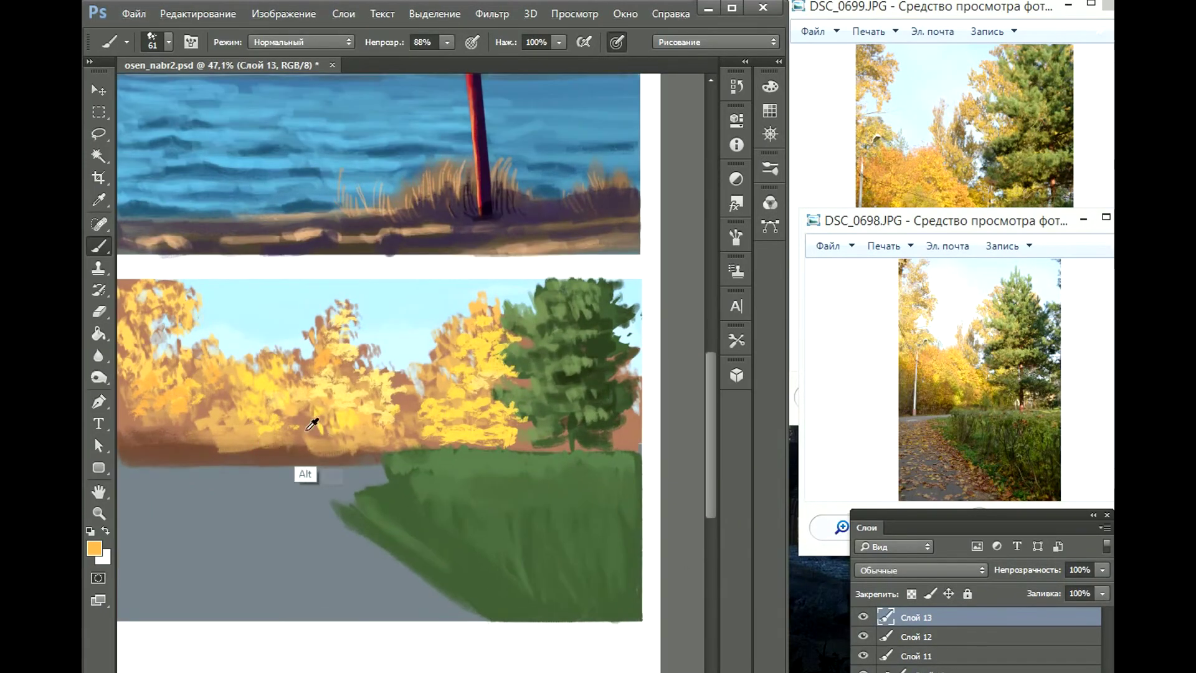
{"action": "left_click", "coordinate": [168, 41]}
{"action": "left_click_drag", "start_coordinate": [221, 95], "coordinate": [249, 105]}
{"action": "left_click", "coordinate": [94, 548]}
{"action": "key", "text": "Return"}
{"action": "scroll", "coordinate": [387, 566], "scroll_direction": "down", "scroll_amount": 1}
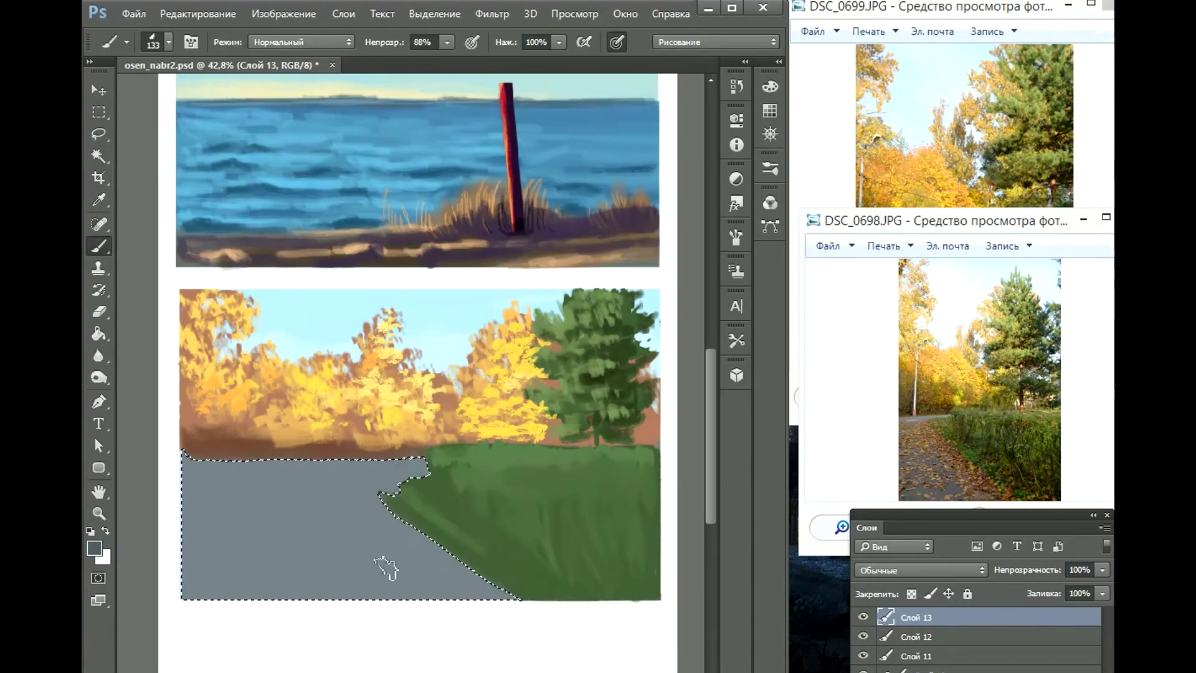
{"action": "left_click", "coordinate": [168, 42]}
{"action": "left_click_drag", "start_coordinate": [250, 104], "coordinate": [280, 105]}
{"action": "key", "text": "7"}
{"action": "left_click_drag", "start_coordinate": [187, 579], "coordinate": [461, 523]}
{"action": "left_click_drag", "start_coordinate": [187, 536], "coordinate": [391, 472]}
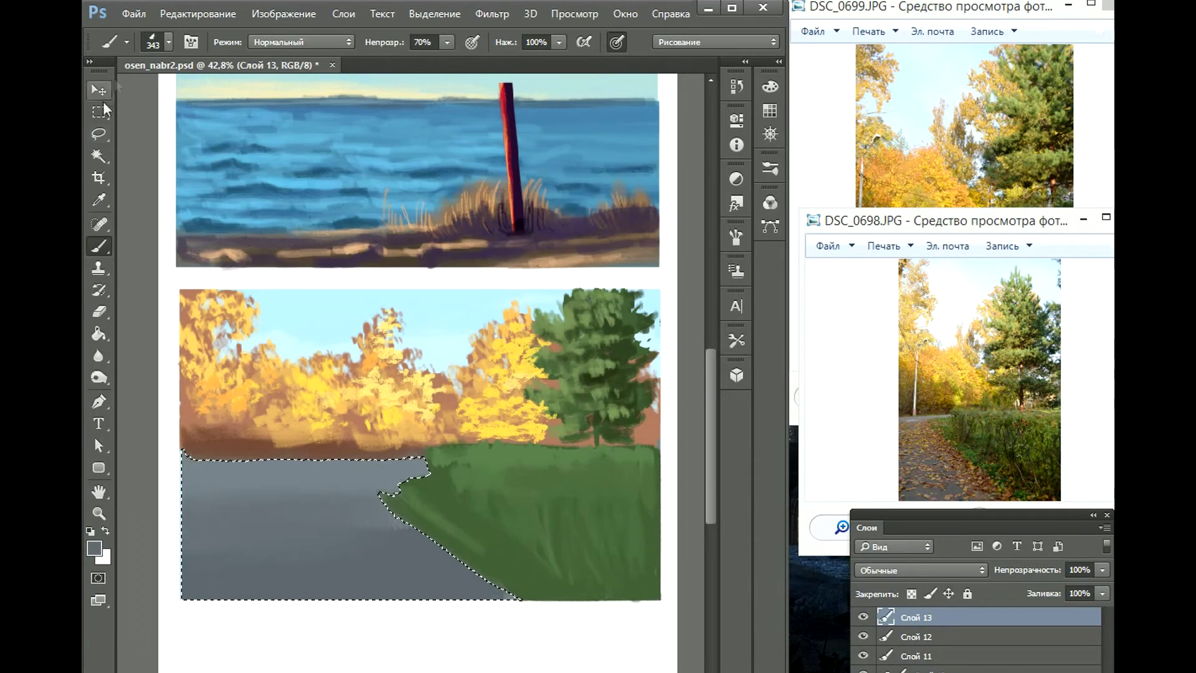
Step: Scatter brown leaf strokes across the path down to its bottom edge
{"action": "left_click", "coordinate": [168, 42]}
{"action": "left_click", "coordinate": [349, 435], "text": "alt"}
{"action": "left_click", "coordinate": [94, 548]}
{"action": "left_click", "coordinate": [320, 401]}
{"action": "key", "text": "Return"}
{"action": "key", "text": "b"}
{"action": "left_click_drag", "start_coordinate": [355, 526], "coordinate": [376, 522]}
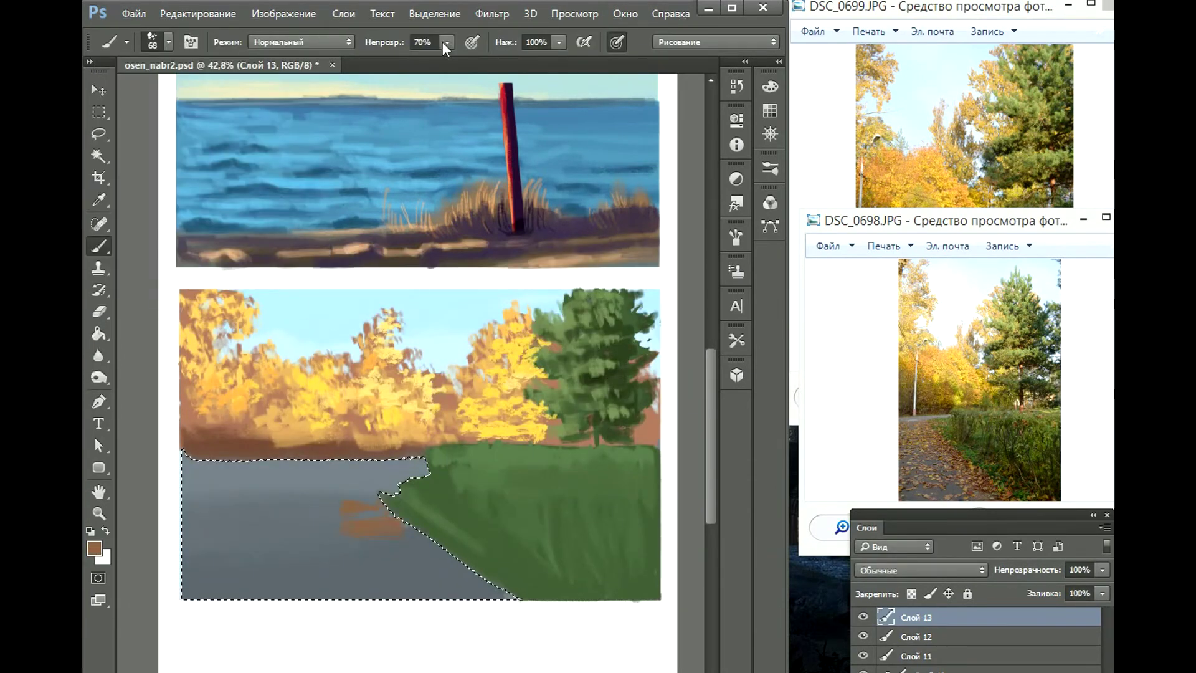
{"action": "left_click_drag", "start_coordinate": [447, 41], "coordinate": [471, 56]}
{"action": "left_click_drag", "start_coordinate": [346, 494], "coordinate": [414, 476]}
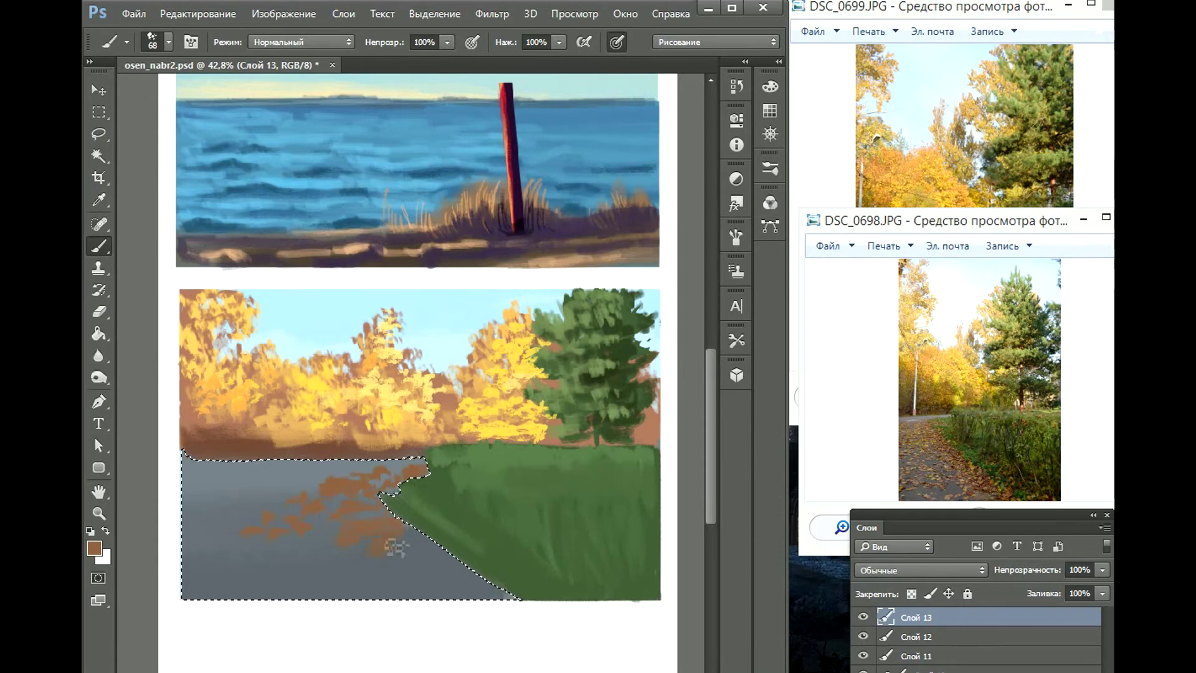
{"action": "left_click_drag", "start_coordinate": [344, 579], "coordinate": [455, 590]}
Step: Paint a green grass verge at the path's lower left and deselect
{"action": "left_click", "coordinate": [542, 373], "text": "alt"}
{"action": "mouse_move", "coordinate": [187, 485]}
{"action": "left_mouse_down"}
{"action": "mouse_move", "coordinate": [208, 555]}
{"action": "mouse_move", "coordinate": [255, 492]}
{"action": "mouse_move", "coordinate": [214, 494]}
{"action": "mouse_move", "coordinate": [187, 523]}
{"action": "mouse_move", "coordinate": [237, 601]}
{"action": "left_mouse_up"}
{"action": "key", "text": "ctrl+d"}
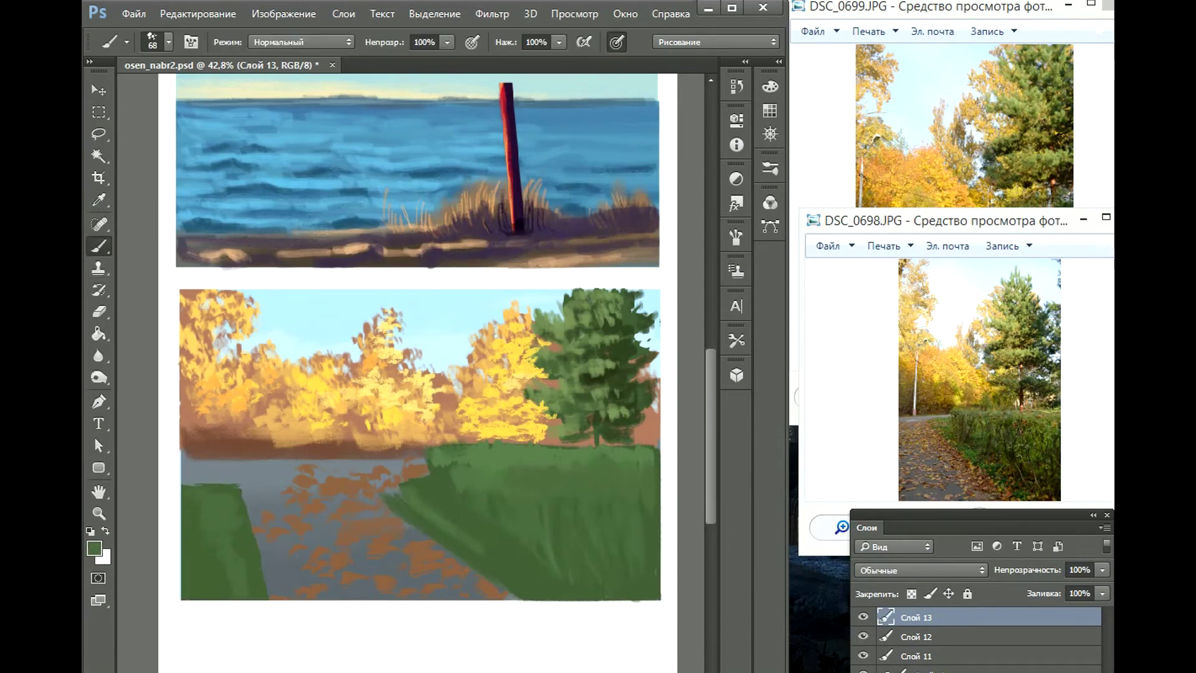
Step: Pick a tan colour and dab fallen leaves across the path
{"action": "left_click", "coordinate": [94, 547]}
{"action": "left_click", "coordinate": [348, 375]}
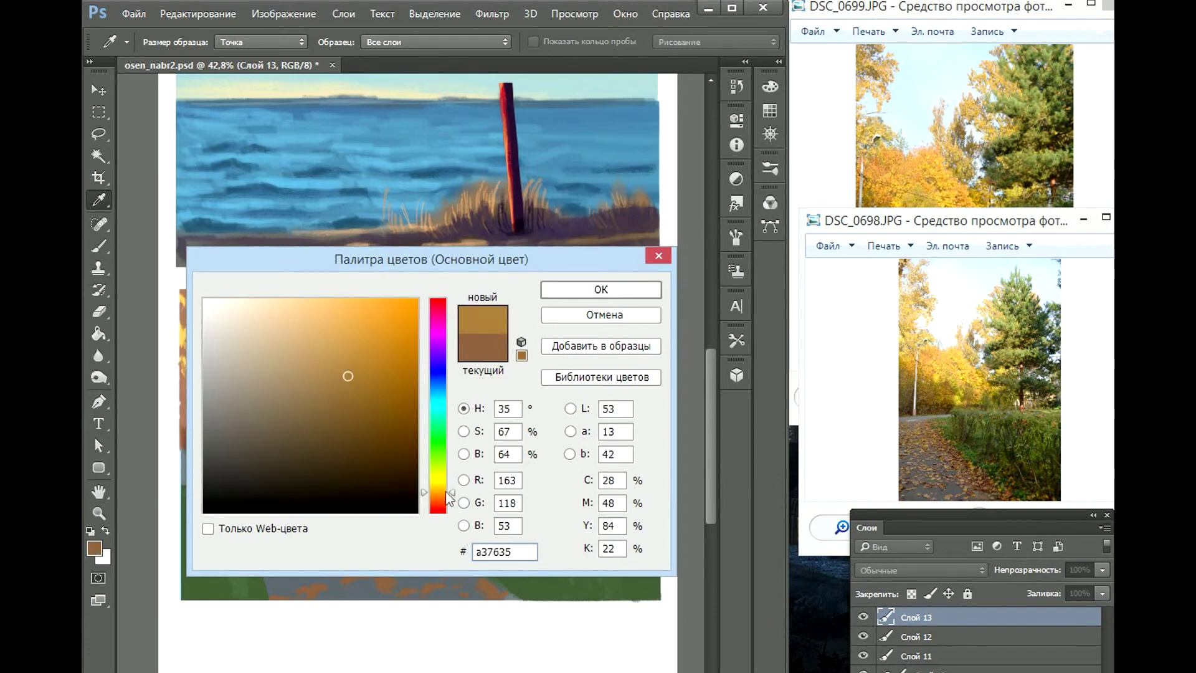
{"action": "left_click", "coordinate": [622, 288]}
{"action": "mouse_move", "coordinate": [361, 489]}
{"action": "left_mouse_down"}
{"action": "mouse_move", "coordinate": [354, 512]}
{"action": "mouse_move", "coordinate": [406, 537]}
{"action": "left_mouse_up"}
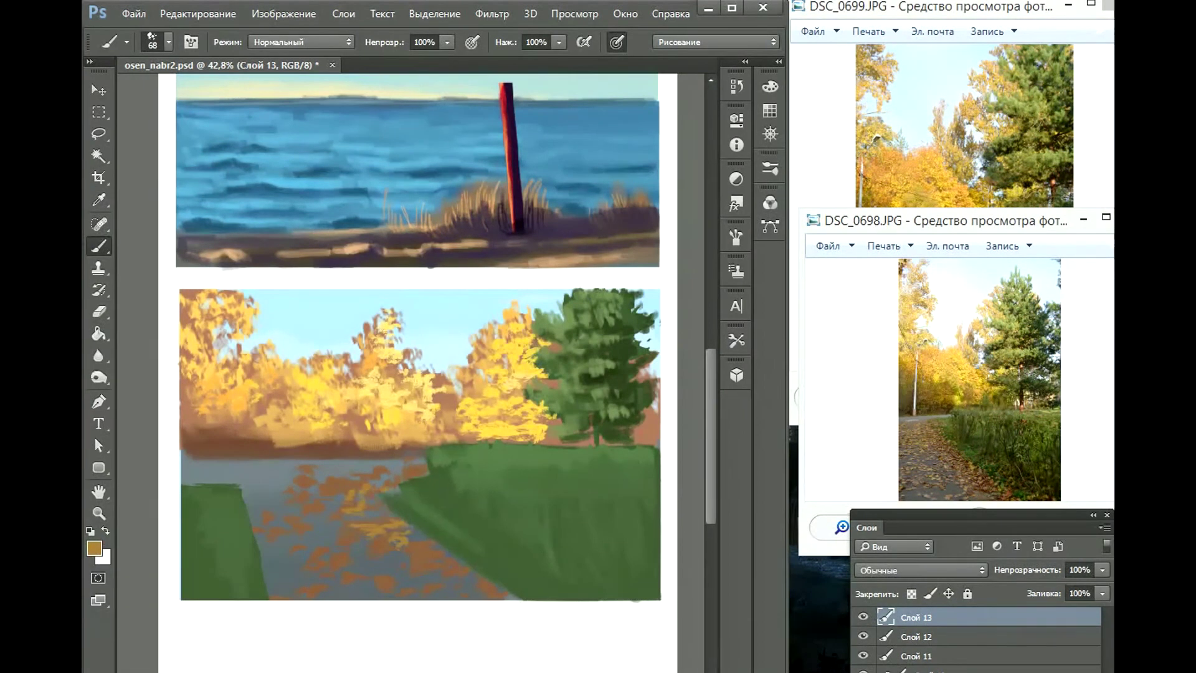
{"action": "mouse_move", "coordinate": [330, 556]}
{"action": "left_mouse_down"}
{"action": "mouse_move", "coordinate": [360, 553]}
{"action": "mouse_move", "coordinate": [349, 529]}
{"action": "mouse_move", "coordinate": [411, 489]}
{"action": "left_mouse_up"}
{"action": "left_click_drag", "start_coordinate": [411, 551], "coordinate": [433, 548]}
Step: Sample and darken the hedge green, then brush dark grass blades across the hedge
{"action": "scroll", "coordinate": [401, 301], "scroll_direction": "up", "scroll_amount": 2}
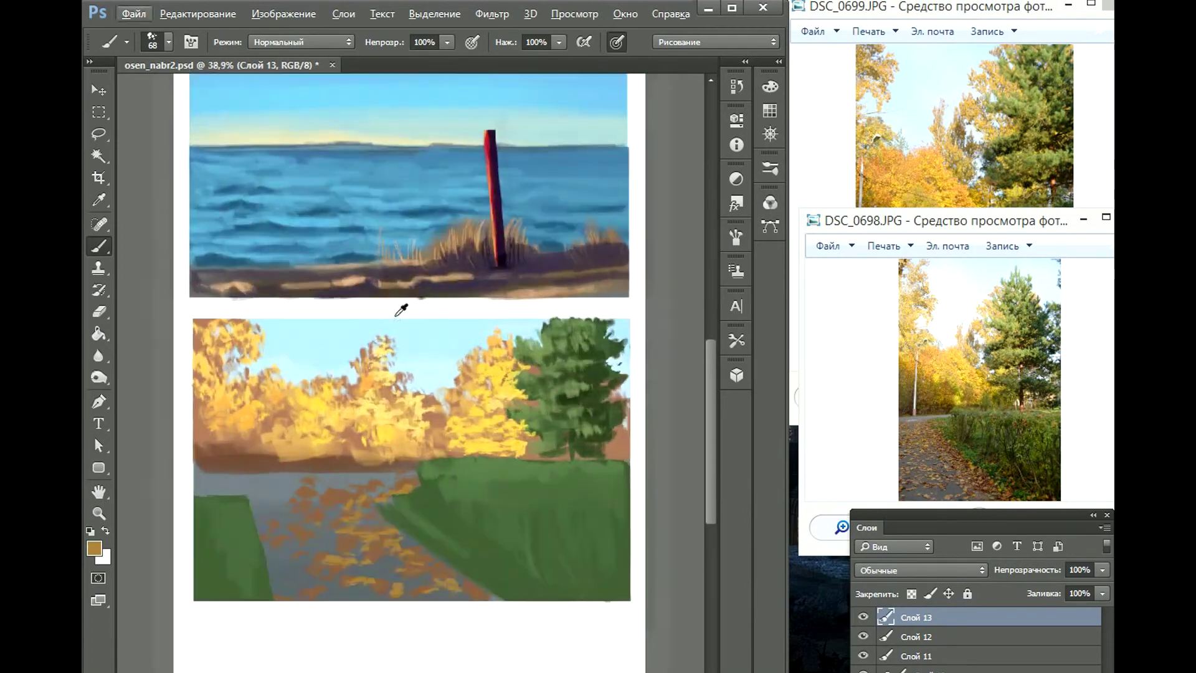
{"action": "key", "text": "i"}
{"action": "left_click", "coordinate": [467, 565]}
{"action": "left_click", "coordinate": [94, 548]}
{"action": "key", "text": "Return"}
{"action": "key", "text": "b"}
{"action": "mouse_move", "coordinate": [458, 566]}
{"action": "left_mouse_down"}
{"action": "mouse_move", "coordinate": [454, 512]}
{"action": "mouse_move", "coordinate": [483, 530]}
{"action": "left_mouse_up"}
{"action": "mouse_move", "coordinate": [501, 584]}
{"action": "left_mouse_down"}
{"action": "mouse_move", "coordinate": [492, 537]}
{"action": "mouse_move", "coordinate": [526, 545]}
{"action": "left_mouse_up"}
{"action": "left_click_drag", "start_coordinate": [542, 591], "coordinate": [548, 545]}
{"action": "left_click_drag", "start_coordinate": [577, 617], "coordinate": [588, 548]}
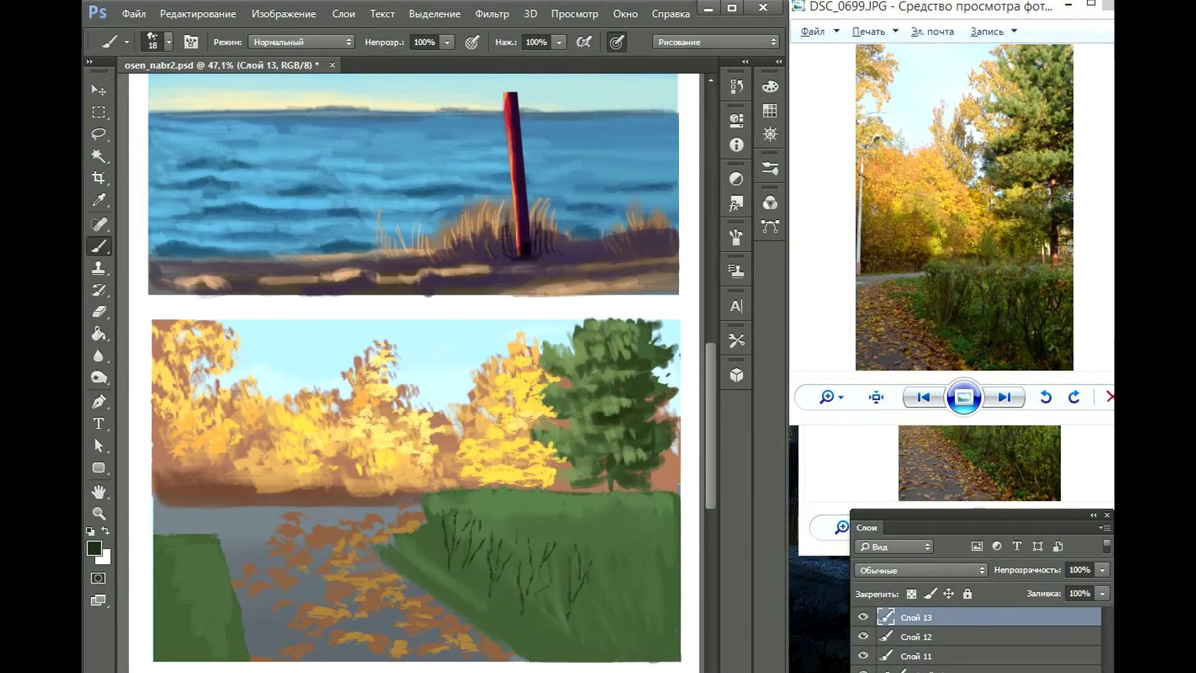
{"action": "mouse_move", "coordinate": [648, 654]}
{"action": "left_mouse_down"}
{"action": "mouse_move", "coordinate": [621, 606]}
{"action": "mouse_move", "coordinate": [669, 594]}
{"action": "mouse_move", "coordinate": [662, 560]}
{"action": "left_mouse_up"}
{"action": "left_click", "coordinate": [168, 42]}
{"action": "left_click", "coordinate": [201, 172]}
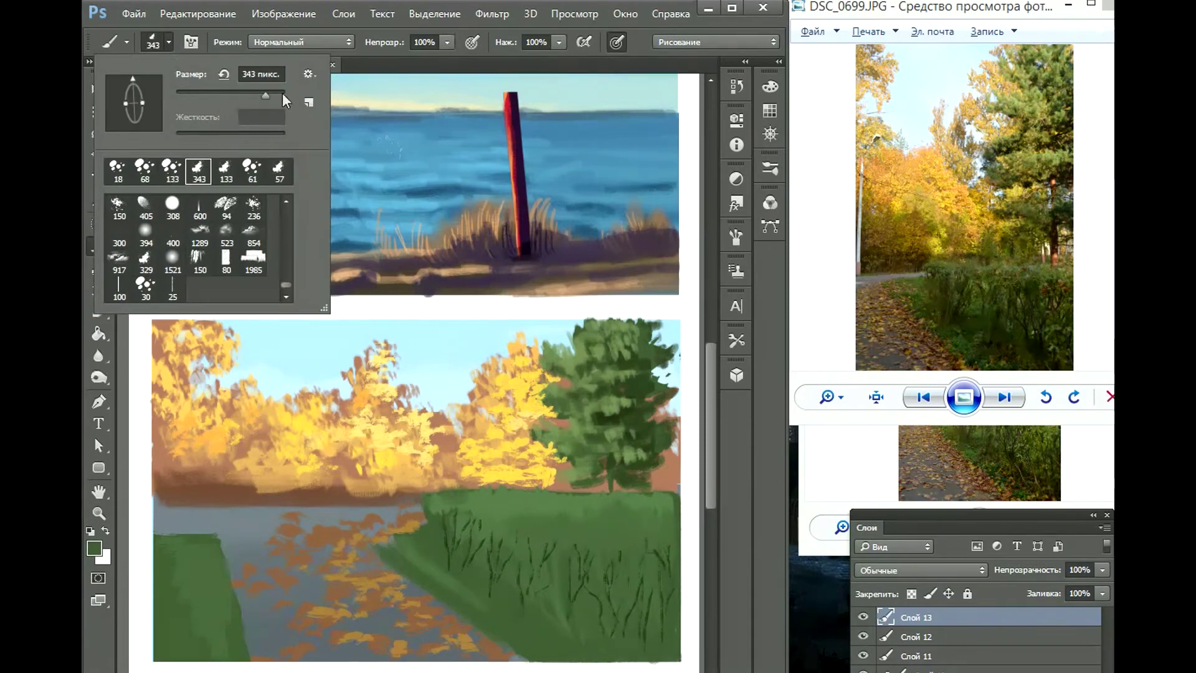
Step: Wash translucent green over the hedge and grass blades at 46% brush opacity
{"action": "key", "text": "Return"}
{"action": "key", "text": "4"}
{"action": "key", "text": "6"}
{"action": "left_click_drag", "start_coordinate": [473, 560], "coordinate": [600, 574]}
{"action": "mouse_move", "coordinate": [648, 622]}
{"action": "left_mouse_down"}
{"action": "mouse_move", "coordinate": [574, 560]}
{"action": "mouse_move", "coordinate": [650, 551]}
{"action": "left_mouse_up"}
Step: Darken the bottom of the hedge with sampled dark green using a 44 px brush
{"action": "left_click", "coordinate": [169, 42]}
{"action": "left_click", "coordinate": [139, 278]}
{"action": "key", "text": "Return"}
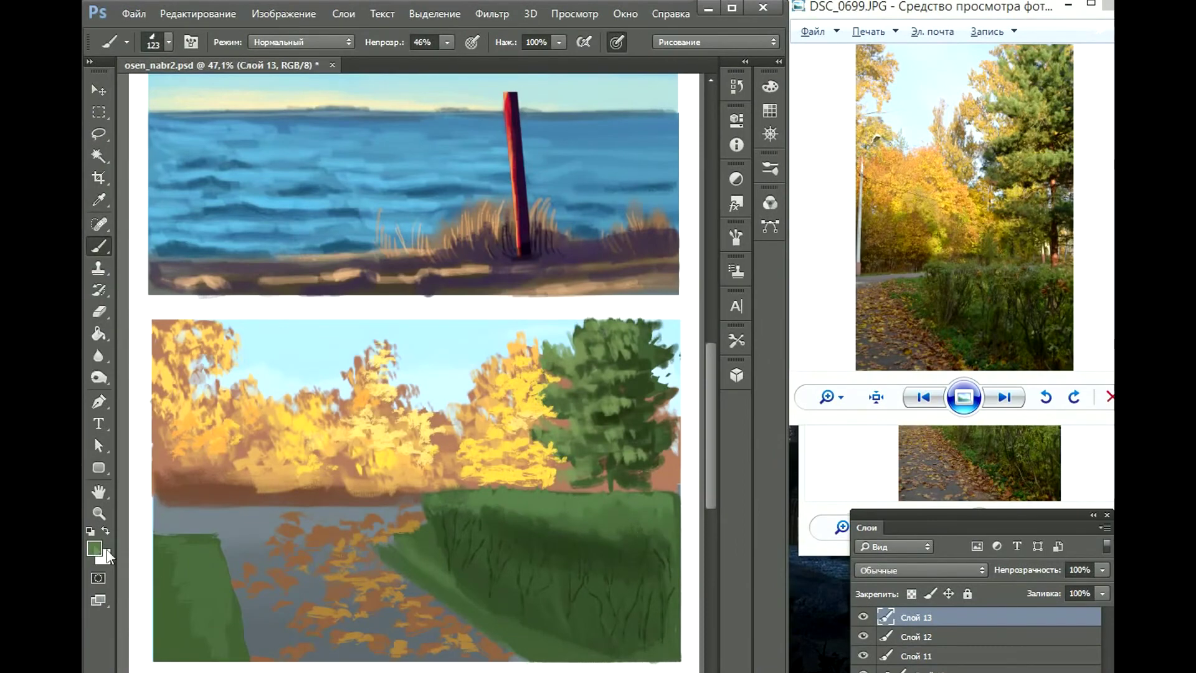
{"action": "left_click", "coordinate": [572, 553], "text": "alt"}
{"action": "left_click", "coordinate": [168, 41]}
{"action": "type", "text": "44"}
{"action": "key", "text": "Return"}
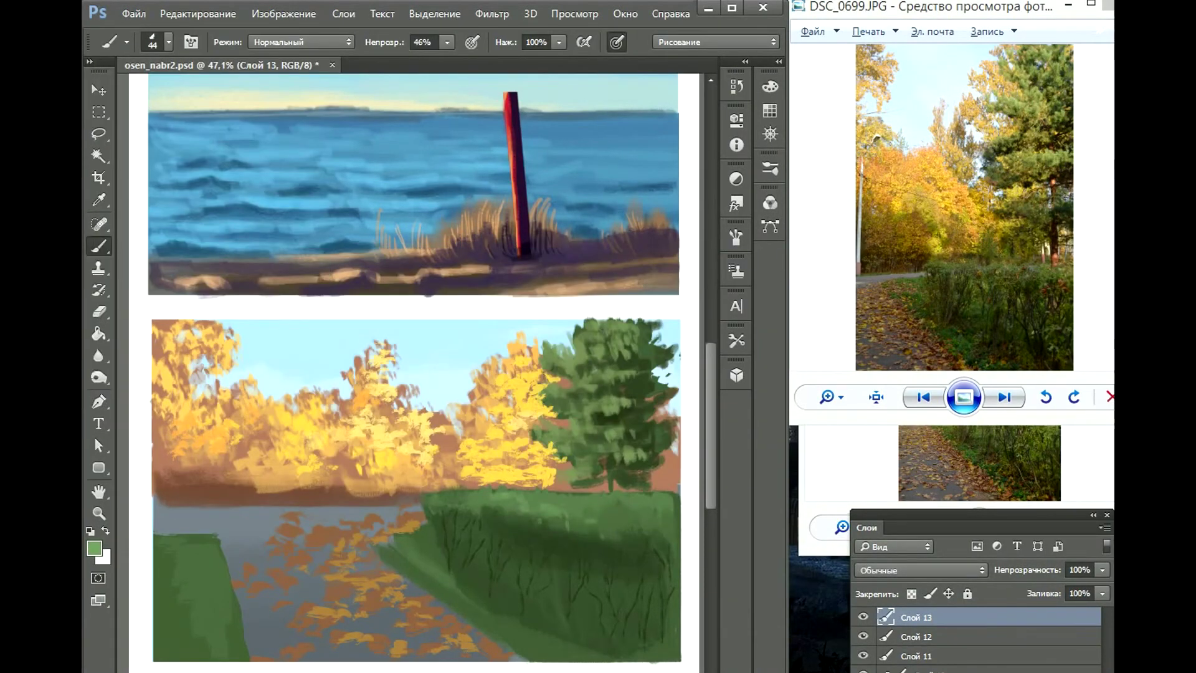
{"action": "left_click", "coordinate": [610, 582], "text": "alt"}
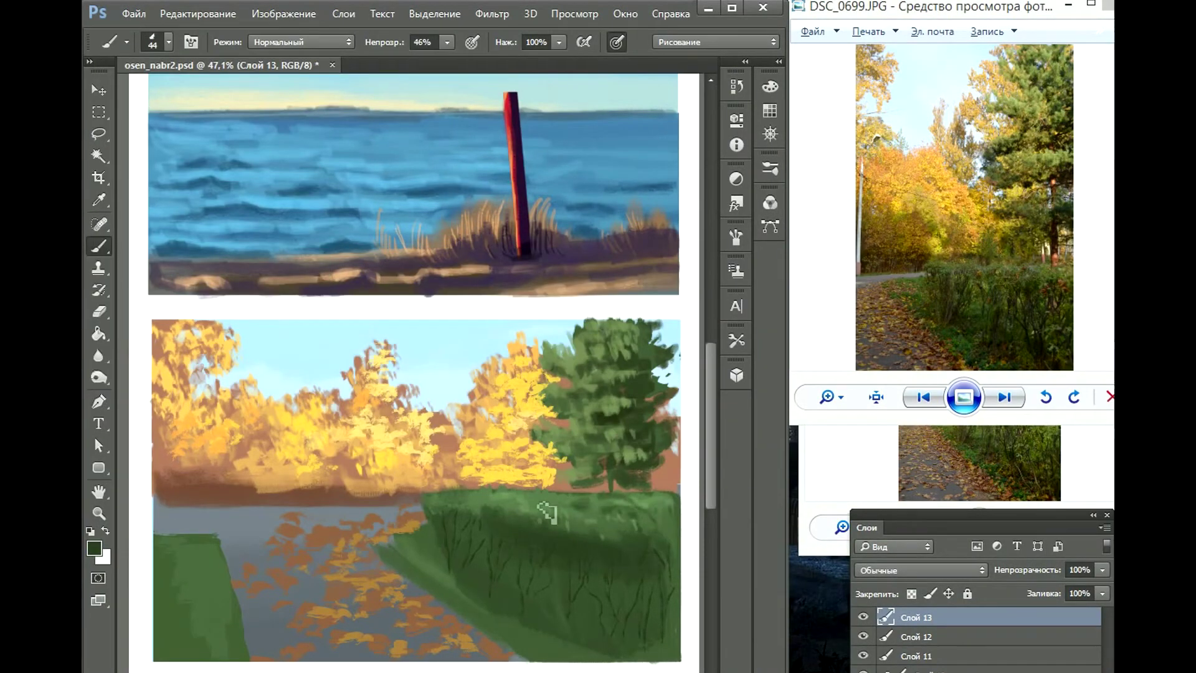
{"action": "left_click_drag", "start_coordinate": [489, 617], "coordinate": [517, 618]}
Step: Scatter orange-brown leaves on the hedge's slope and add faint green strokes to the pine
{"action": "left_click", "coordinate": [94, 549]}
{"action": "key", "text": "Escape"}
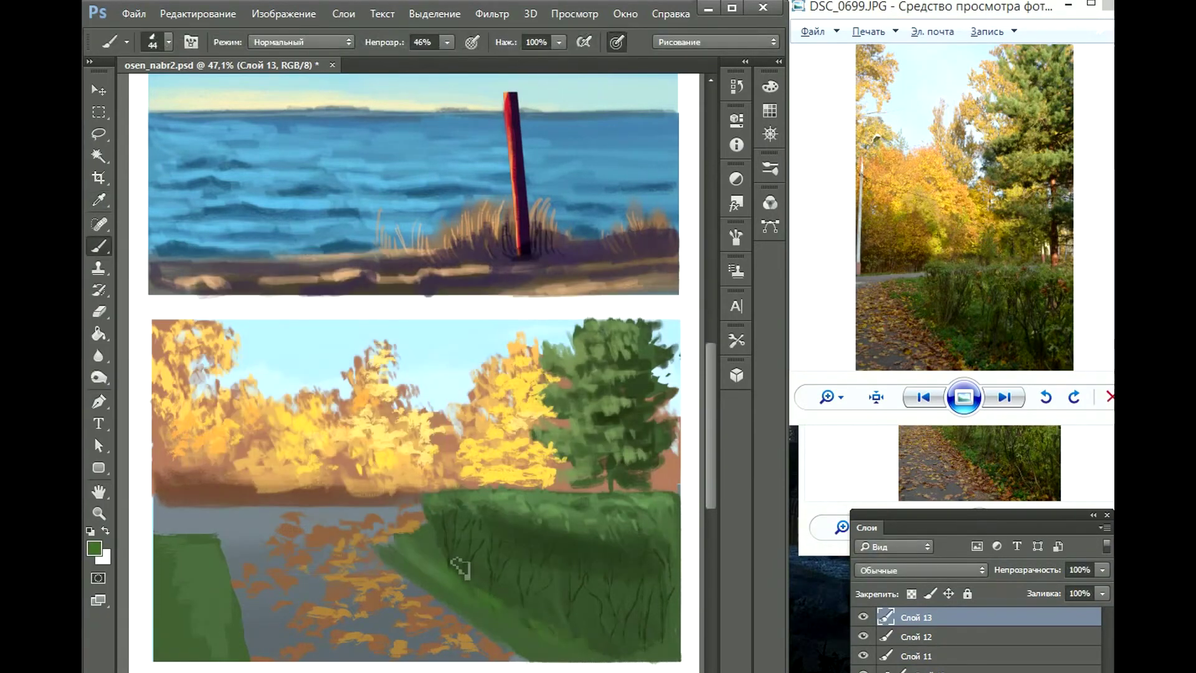
{"action": "left_click", "coordinate": [411, 561], "text": "alt"}
{"action": "left_click_drag", "start_coordinate": [393, 537], "coordinate": [474, 609]}
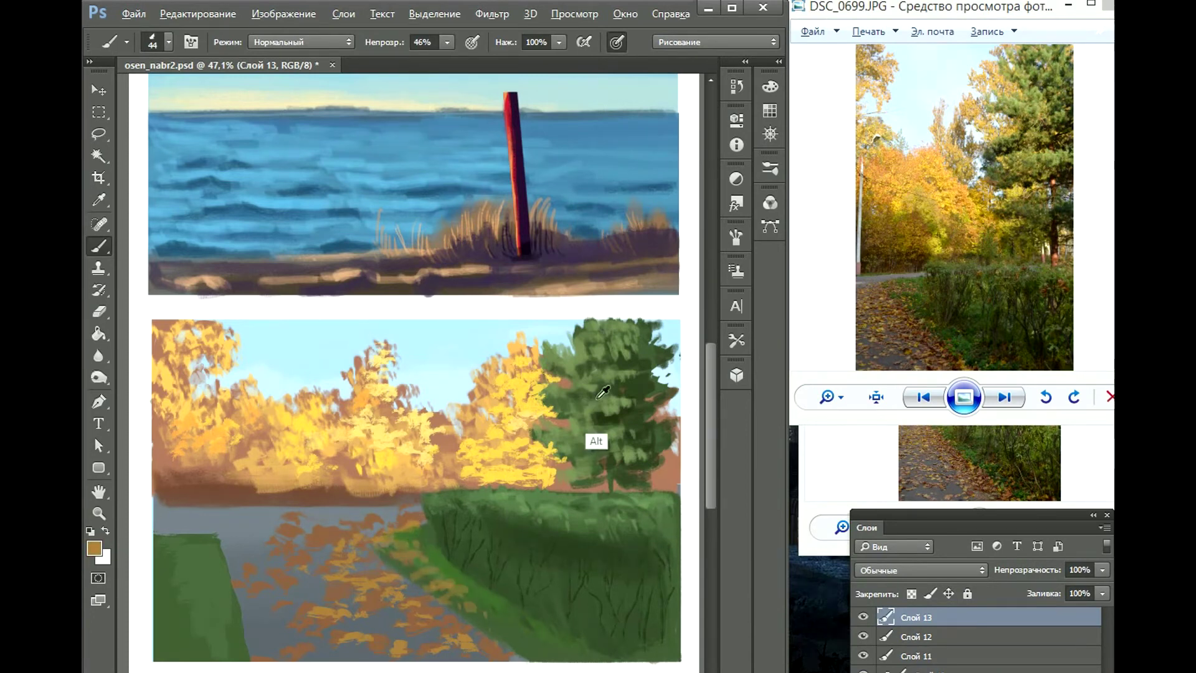
{"action": "left_click", "coordinate": [576, 402], "text": "alt"}
{"action": "mouse_move", "coordinate": [576, 405]}
{"action": "left_mouse_down"}
{"action": "mouse_move", "coordinate": [598, 374]}
{"action": "mouse_move", "coordinate": [608, 420]}
{"action": "mouse_move", "coordinate": [563, 468]}
{"action": "left_mouse_up"}
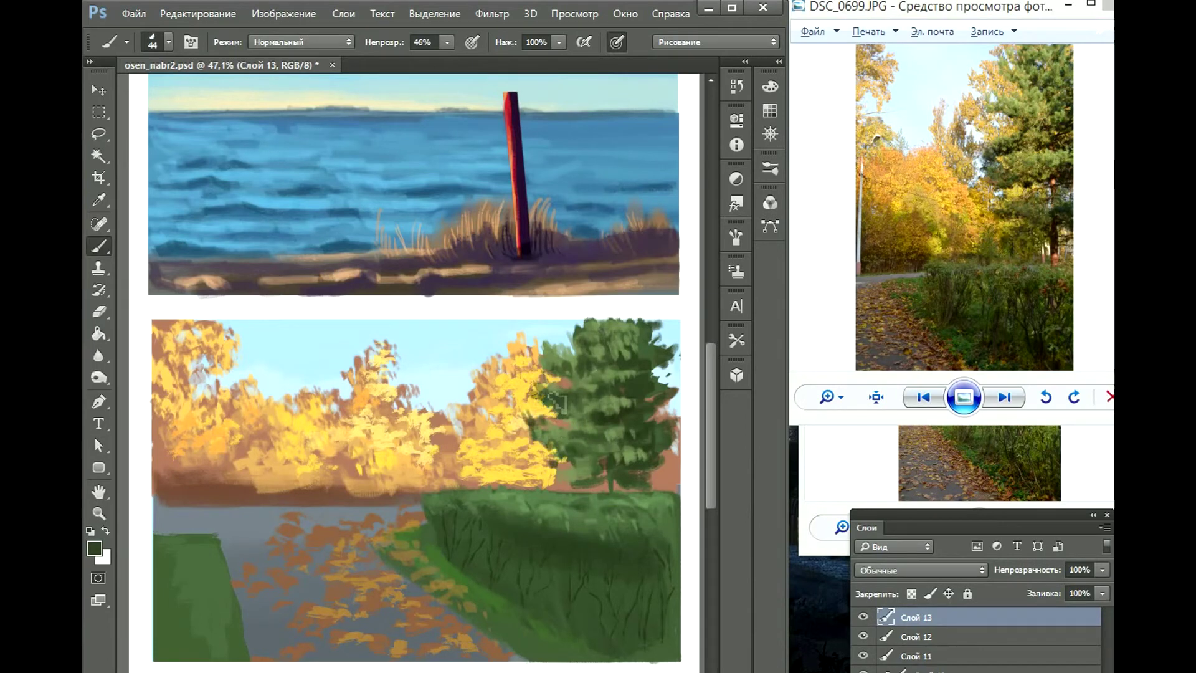
Step: Add dark green pine strokes and olive highlights to the yellow treetop
{"action": "left_click", "coordinate": [654, 336], "text": "alt"}
{"action": "left_click", "coordinate": [642, 391], "text": "alt"}
{"action": "left_click_drag", "start_coordinate": [622, 330], "coordinate": [481, 259]}
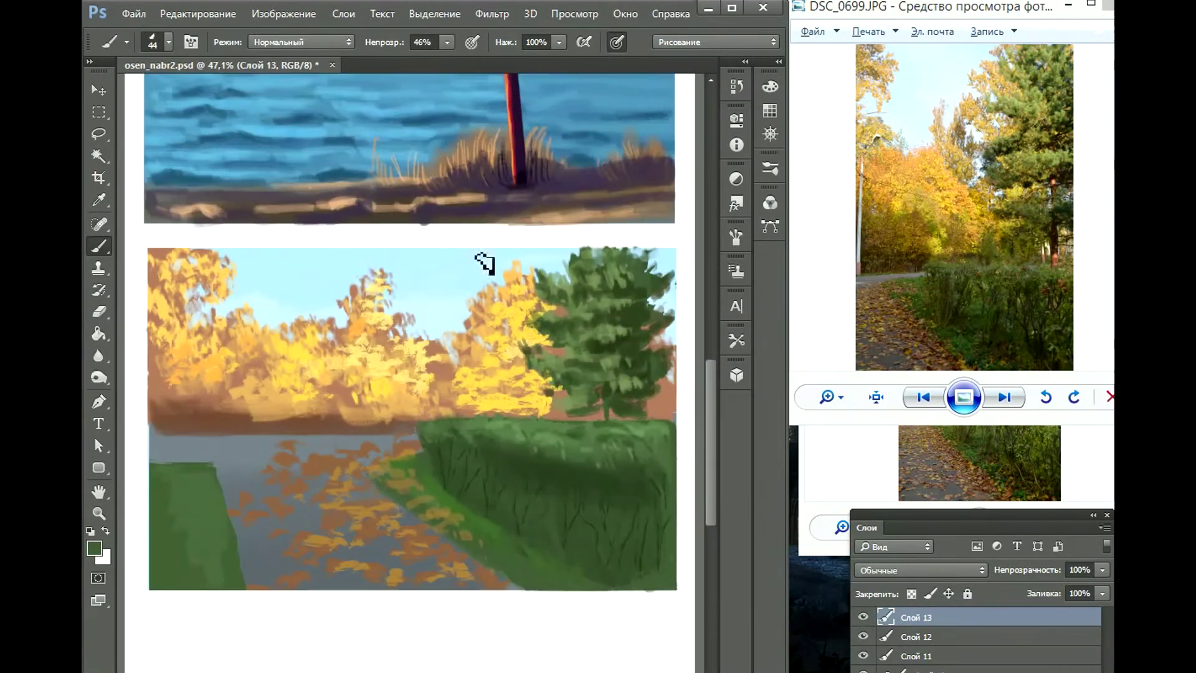
{"action": "left_click", "coordinate": [526, 284], "text": "alt"}
{"action": "mouse_move", "coordinate": [505, 285]}
{"action": "left_mouse_down"}
{"action": "mouse_move", "coordinate": [499, 297]}
{"action": "mouse_move", "coordinate": [526, 342]}
{"action": "left_mouse_up"}
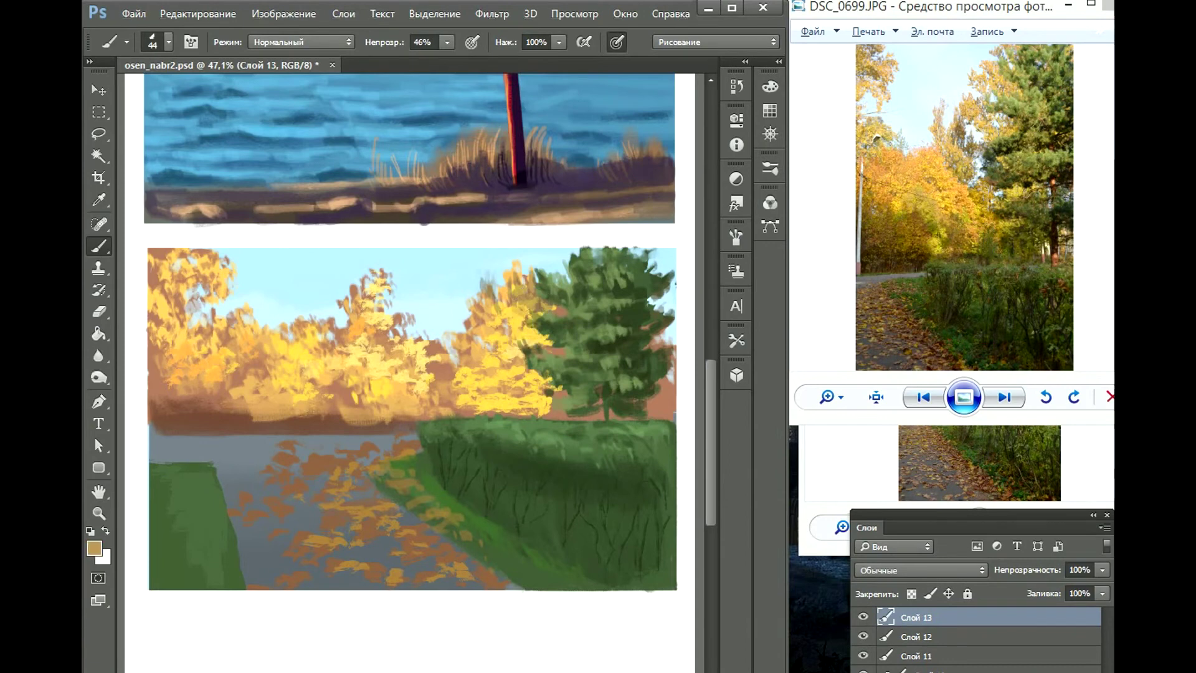
Step: Paint tan strokes along the base of the yellow foliage
{"action": "left_click", "coordinate": [548, 361], "text": "alt"}
{"action": "mouse_move", "coordinate": [350, 378]}
{"action": "left_mouse_down"}
{"action": "mouse_move", "coordinate": [413, 413]}
{"action": "mouse_move", "coordinate": [339, 401]}
{"action": "mouse_move", "coordinate": [259, 408]}
{"action": "mouse_move", "coordinate": [267, 395]}
{"action": "mouse_move", "coordinate": [336, 413]}
{"action": "mouse_move", "coordinate": [403, 398]}
{"action": "mouse_move", "coordinate": [470, 413]}
{"action": "mouse_move", "coordinate": [548, 400]}
{"action": "left_mouse_up"}
{"action": "left_click", "coordinate": [249, 414], "text": "alt"}
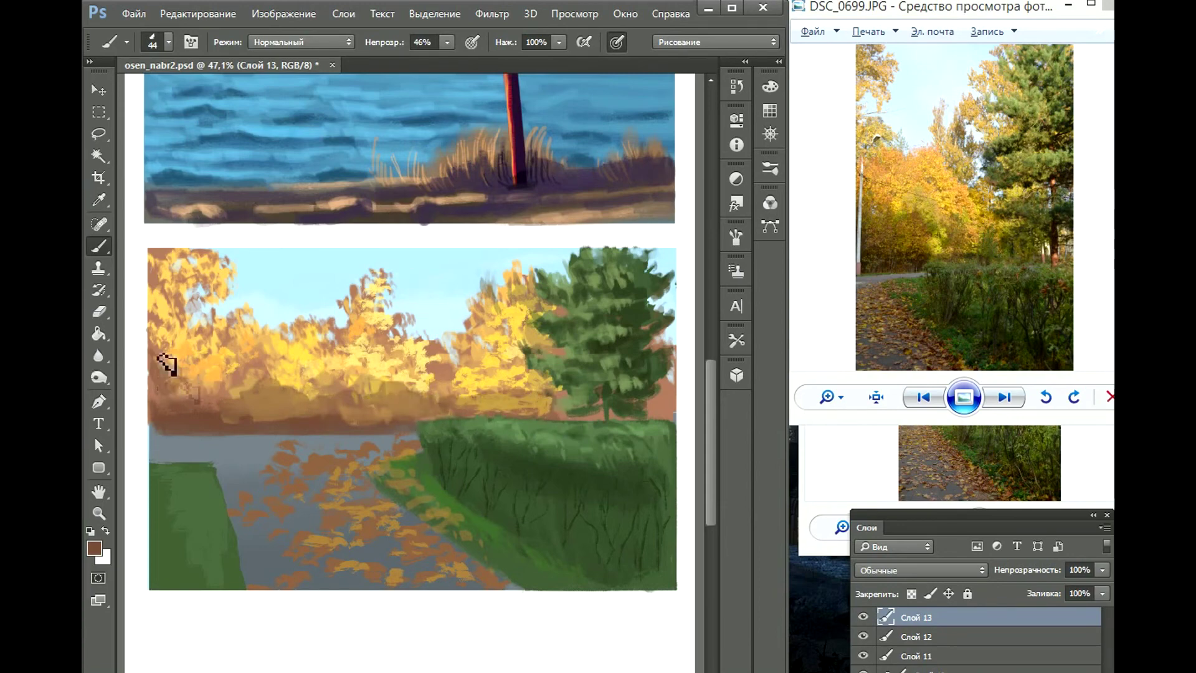
{"action": "scroll", "coordinate": [235, 414], "scroll_direction": "down", "scroll_amount": 5}
Step: Paint dark brown branches into the pine's crown, checking the other reference photo
{"action": "scroll", "coordinate": [320, 440], "scroll_direction": "up", "scroll_amount": 3}
{"action": "scroll", "coordinate": [320, 440], "scroll_direction": "up", "scroll_amount": 1}
{"action": "left_click", "coordinate": [555, 526], "text": "alt"}
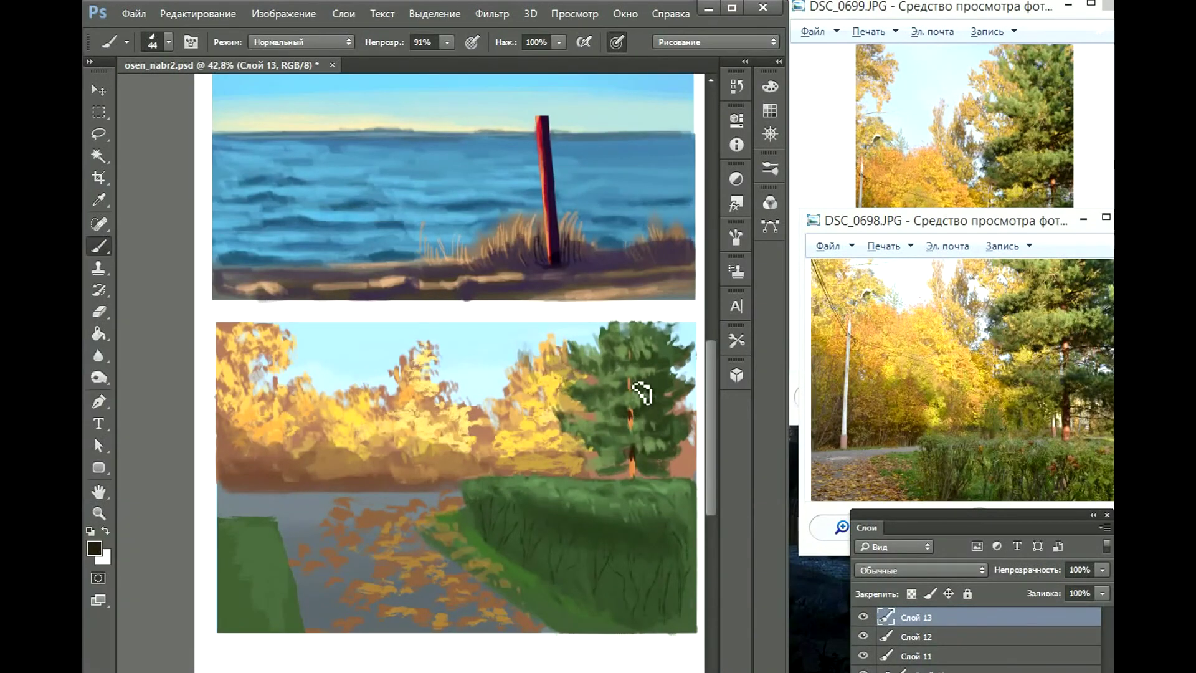
{"action": "mouse_move", "coordinate": [651, 390]}
{"action": "left_mouse_down"}
{"action": "mouse_move", "coordinate": [642, 356]}
{"action": "mouse_move", "coordinate": [676, 367]}
{"action": "mouse_move", "coordinate": [685, 436]}
{"action": "mouse_move", "coordinate": [660, 439]}
{"action": "left_mouse_up"}
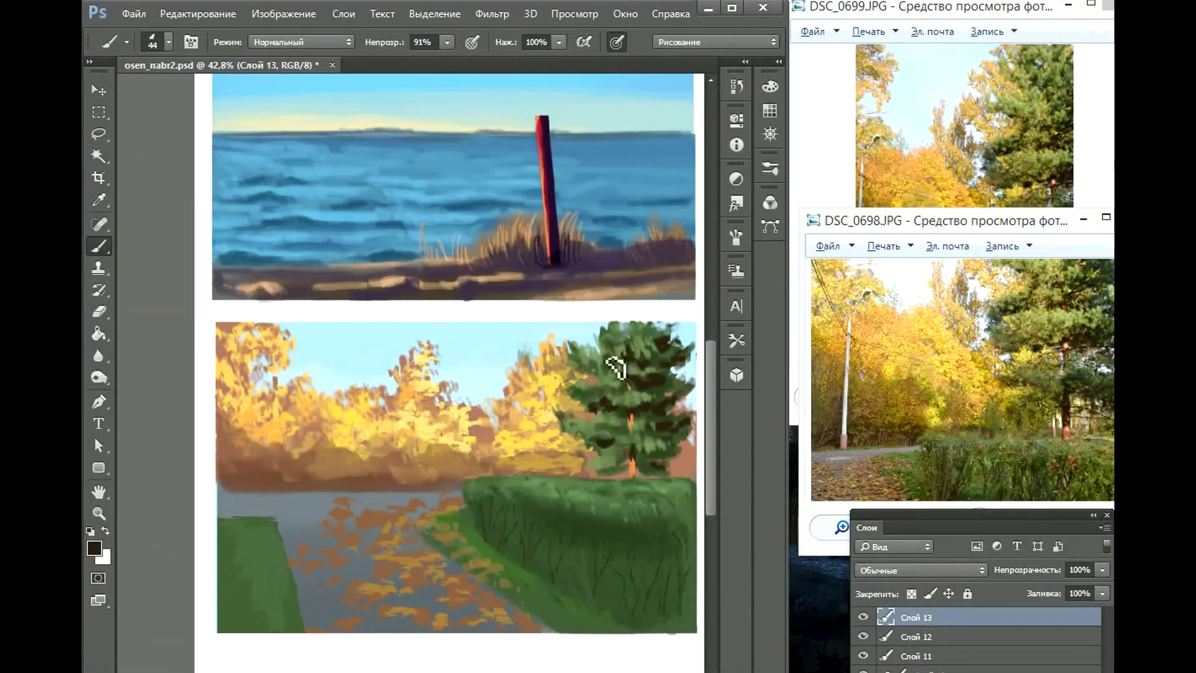
{"action": "left_click", "coordinate": [430, 416], "text": "alt"}
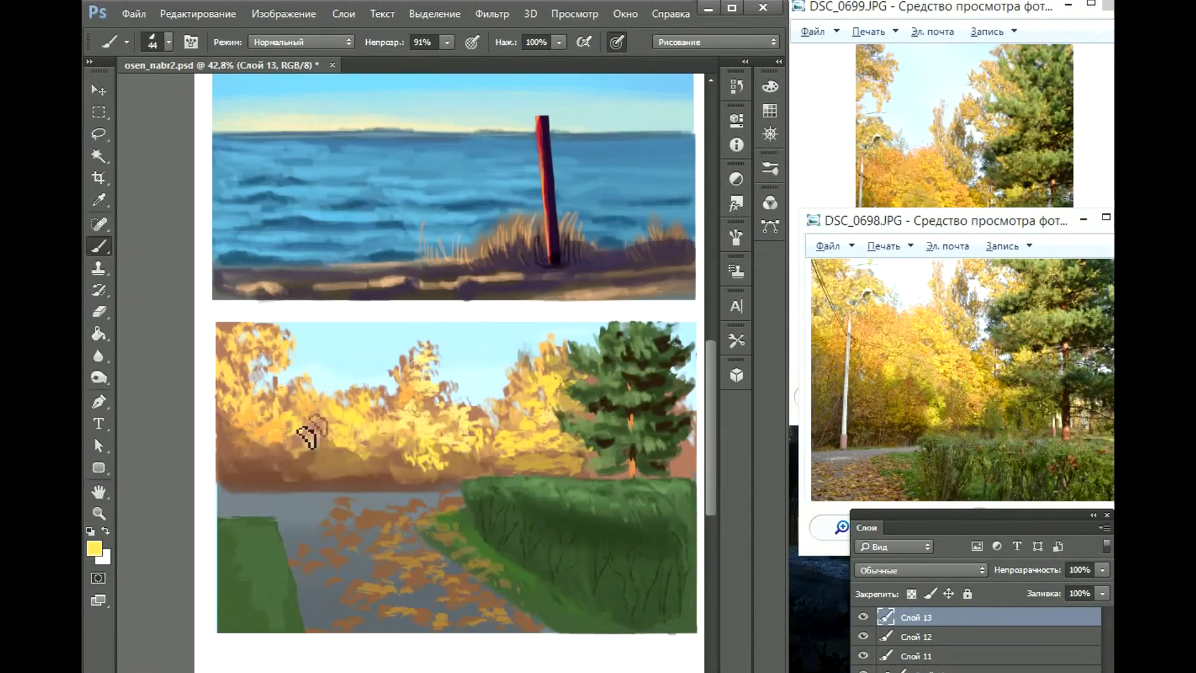
{"action": "left_click_drag", "start_coordinate": [305, 438], "coordinate": [416, 458]}
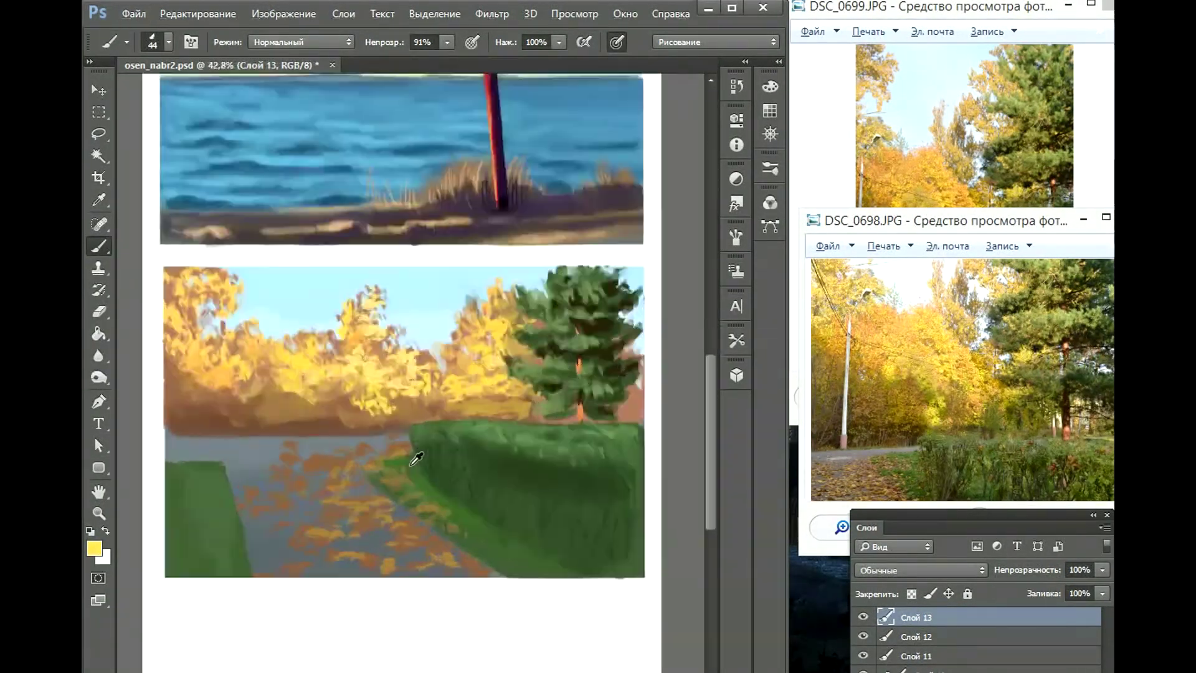
Step: Pick a light grey-blue and paint a thin pale upright on the left of the park study
{"action": "left_click", "coordinate": [376, 444], "text": "alt"}
{"action": "left_click", "coordinate": [94, 547]}
{"action": "left_click", "coordinate": [619, 289]}
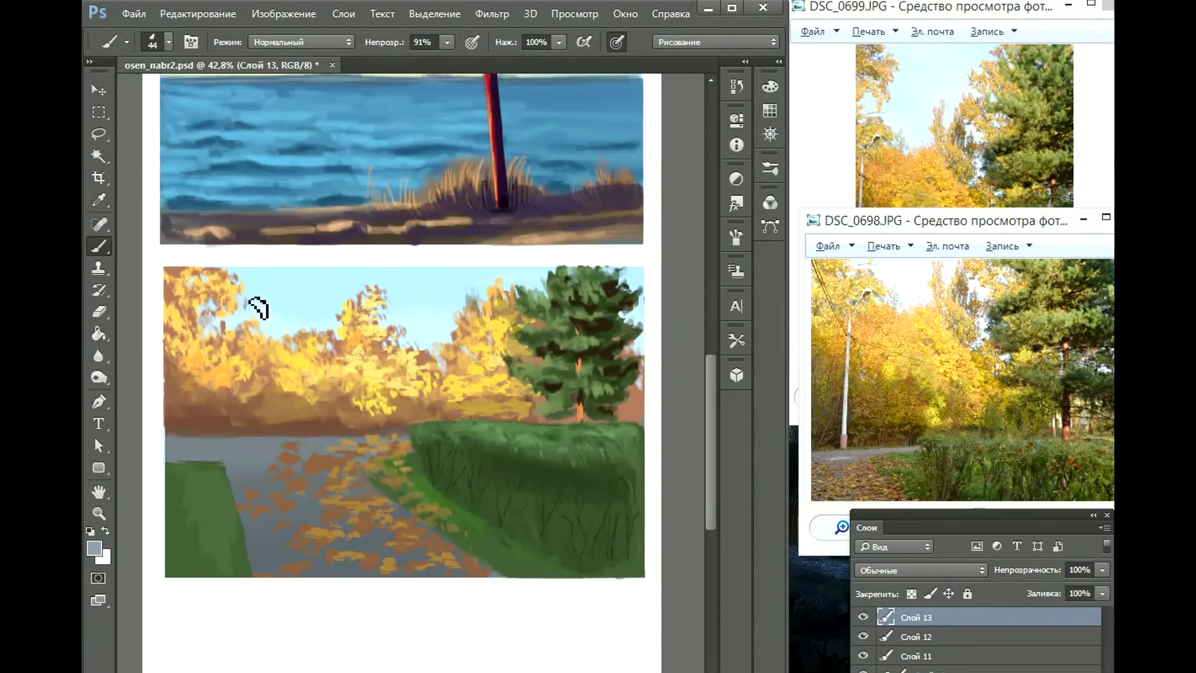
{"action": "left_click", "coordinate": [94, 547]}
{"action": "left_click", "coordinate": [629, 288]}
{"action": "key", "text": "ctrl+z"}
{"action": "left_click", "coordinate": [94, 547]}
{"action": "left_click", "coordinate": [630, 289]}
{"action": "left_click_drag", "start_coordinate": [219, 320], "coordinate": [216, 438]}
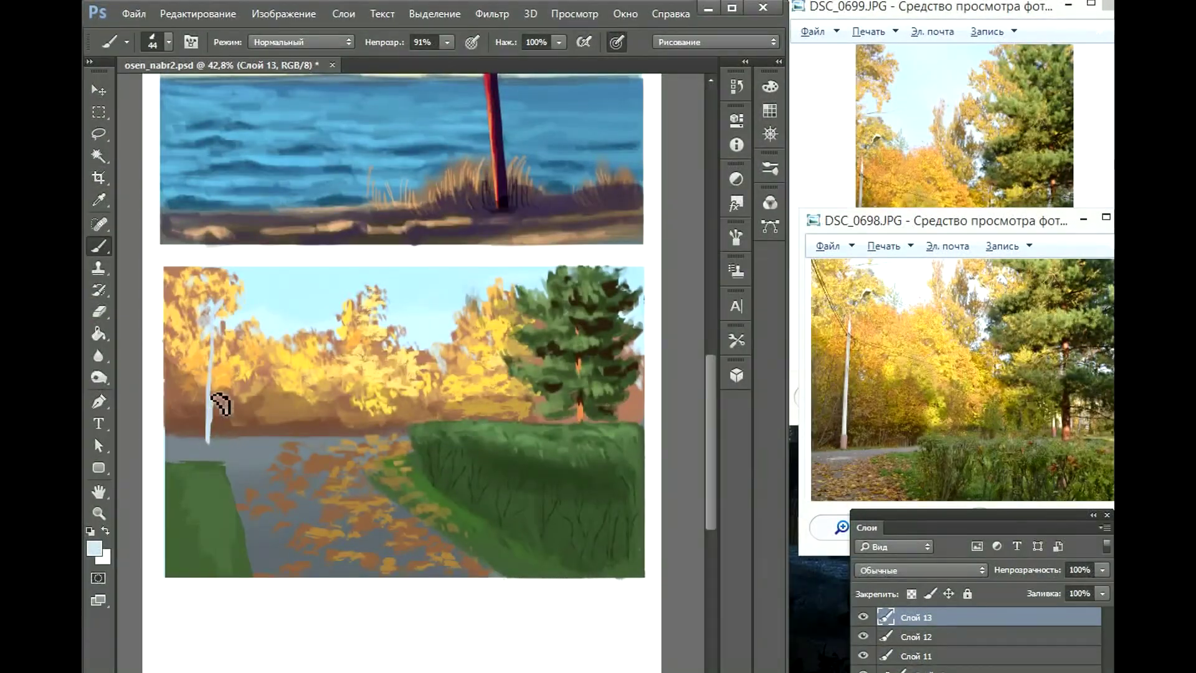